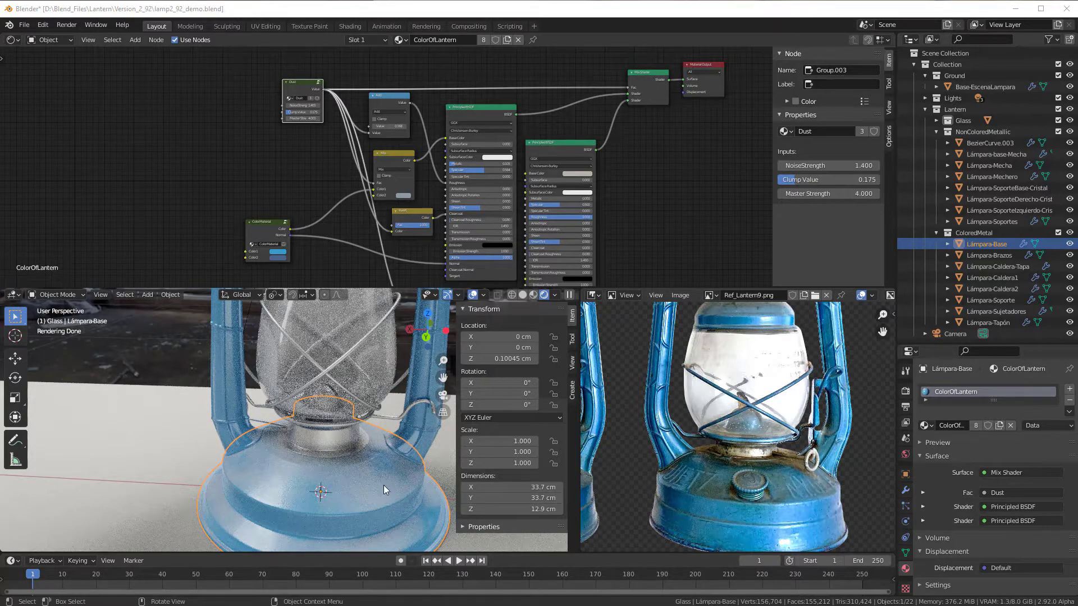
Switch the Lámpara-Base object to Vertex Paint mode and generate Dirty Vertex Colors on it.
{"action": "scroll", "coordinate": [709, 513], "scroll_direction": "up", "scroll_amount": 3}
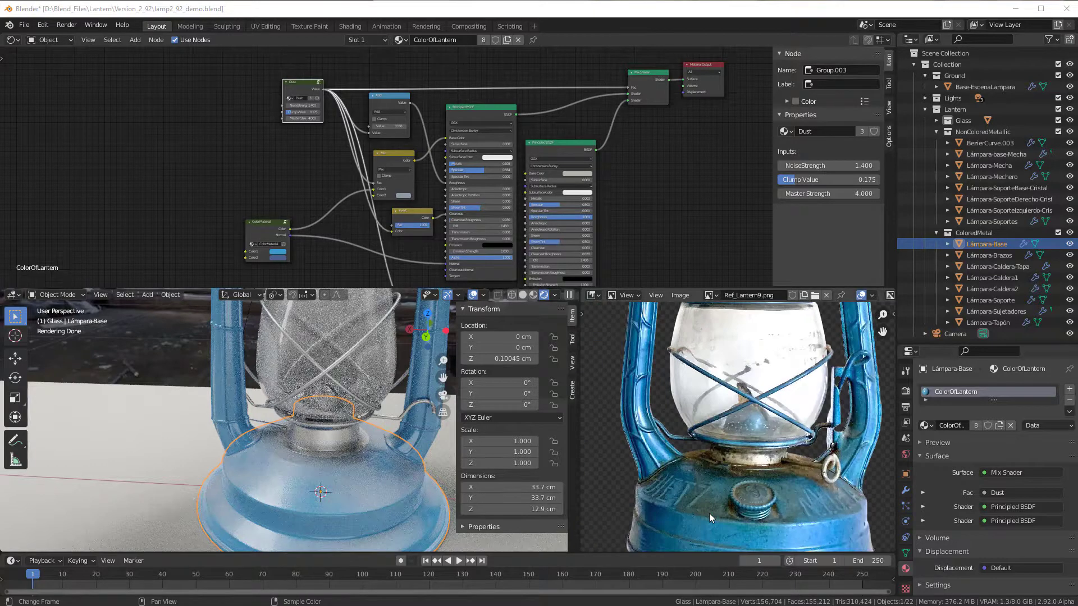
{"action": "scroll", "coordinate": [731, 494], "scroll_direction": "up", "scroll_amount": 1}
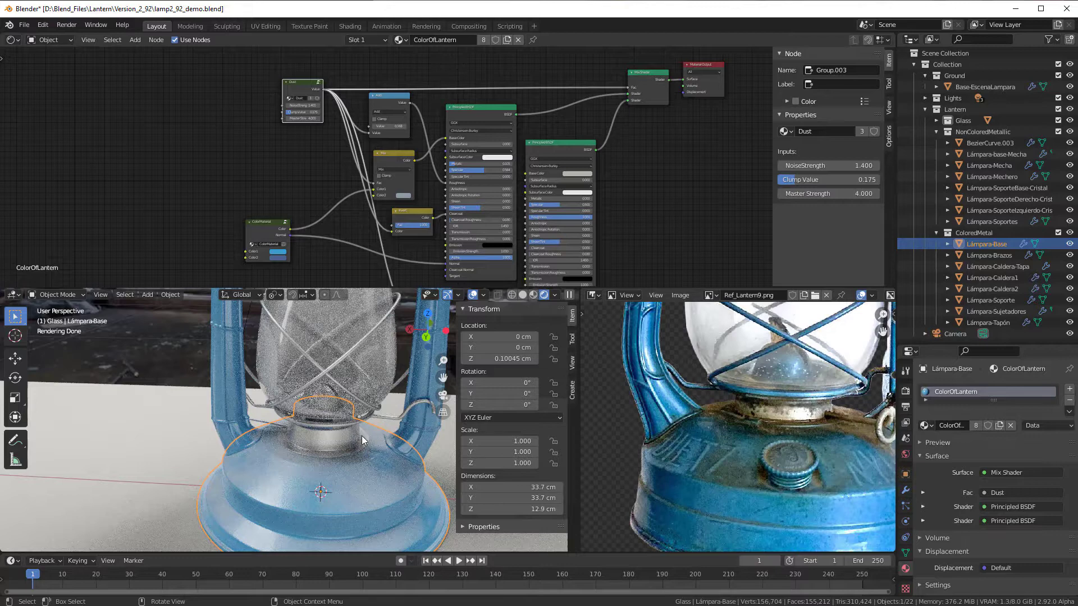
{"action": "scroll", "coordinate": [362, 435], "scroll_direction": "down", "scroll_amount": 1}
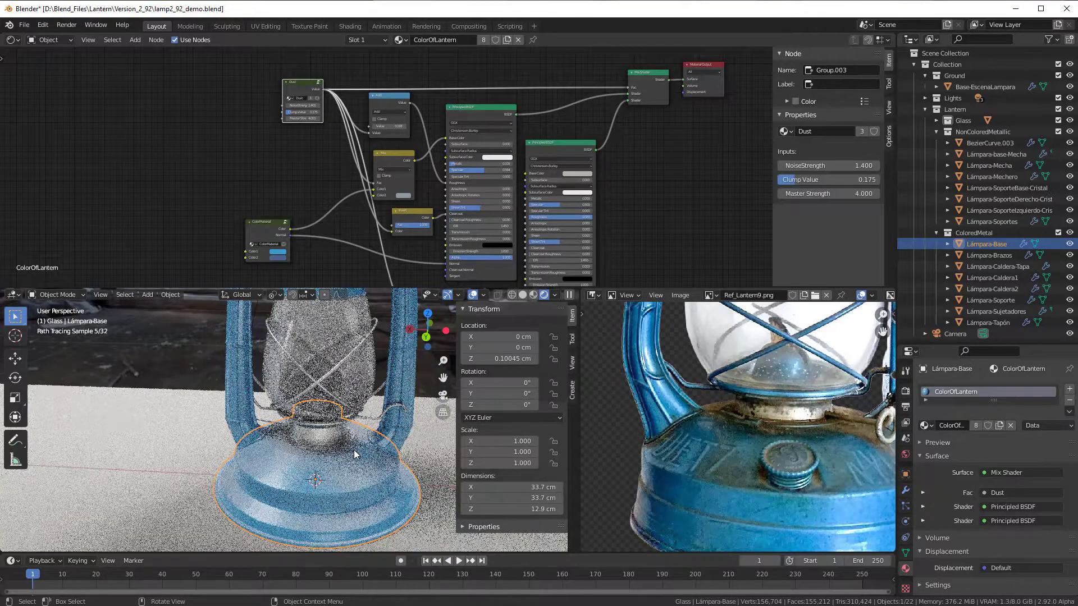
{"action": "middle_click_drag", "start_coordinate": [352, 452], "coordinate": [320, 431], "text": "shift"}
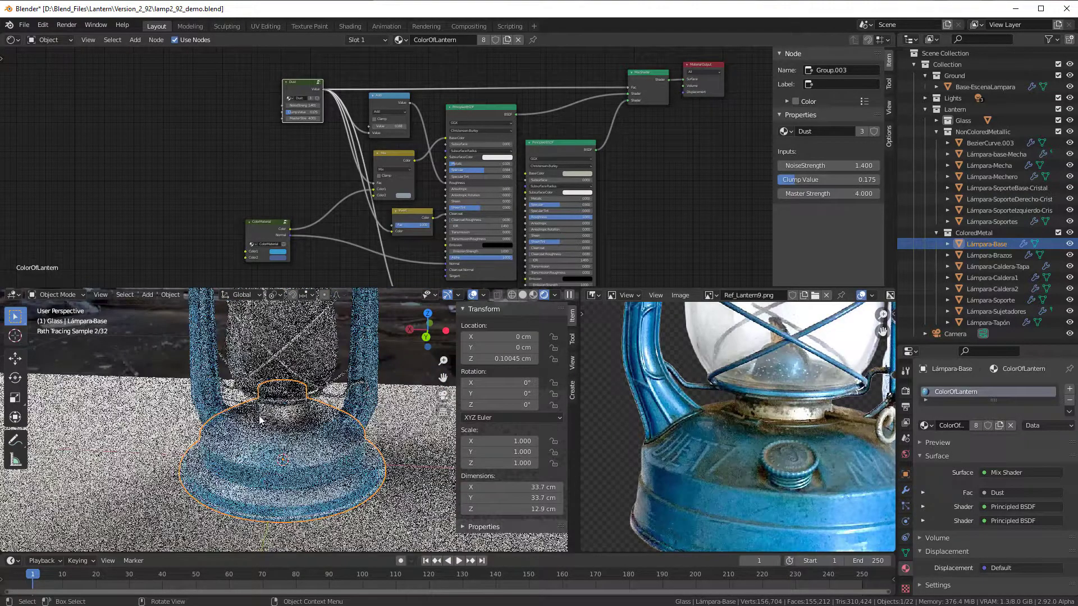
{"action": "middle_click_drag", "start_coordinate": [358, 378], "coordinate": [357, 405], "text": "shift"}
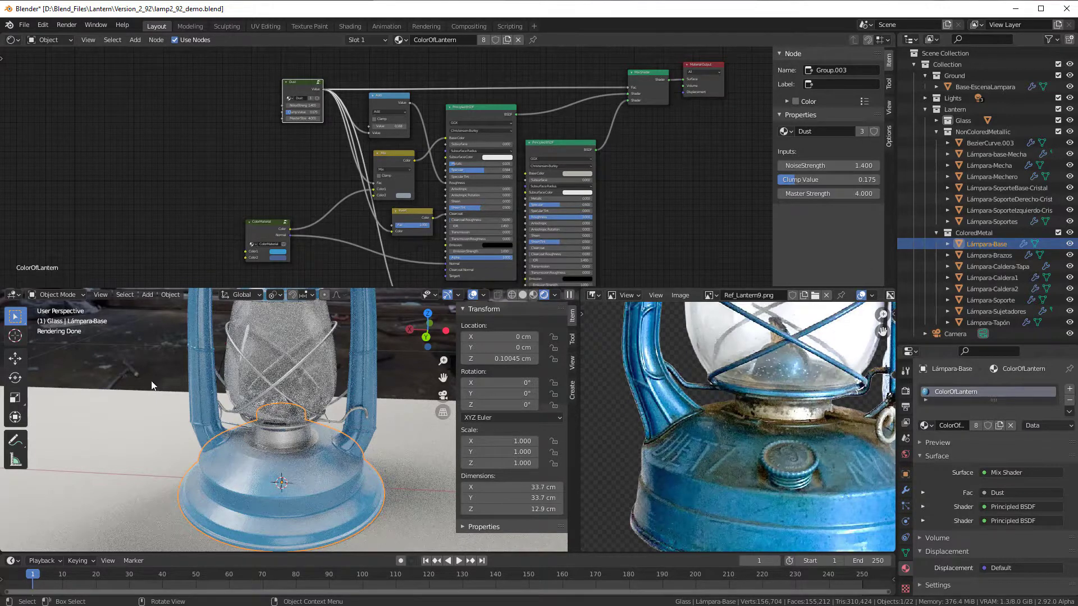
{"action": "left_click", "coordinate": [62, 294]}
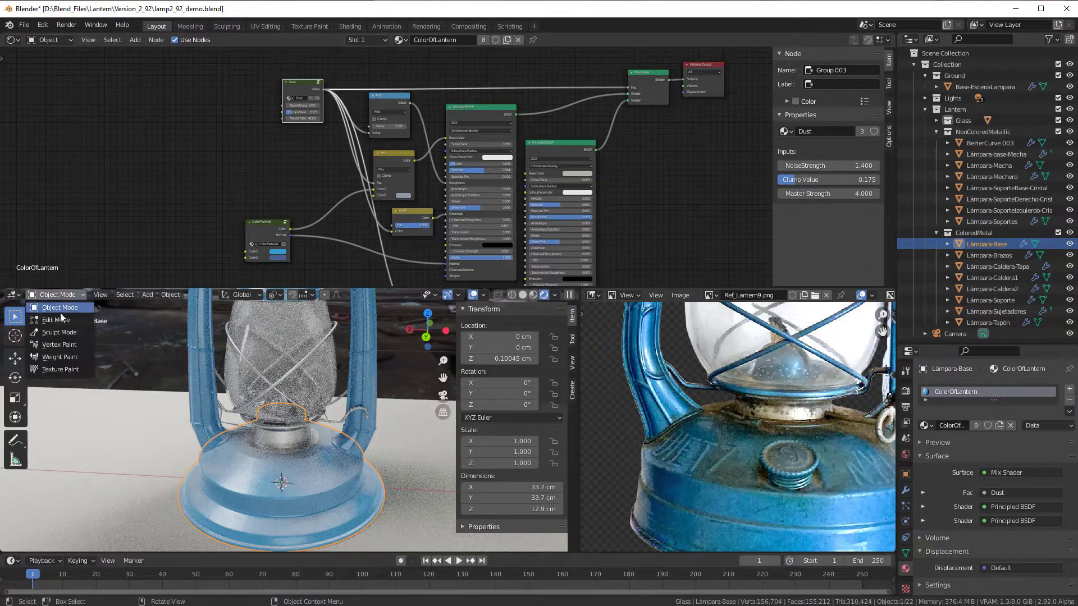
{"action": "left_click", "coordinate": [52, 344]}
{"action": "left_click", "coordinate": [147, 295]}
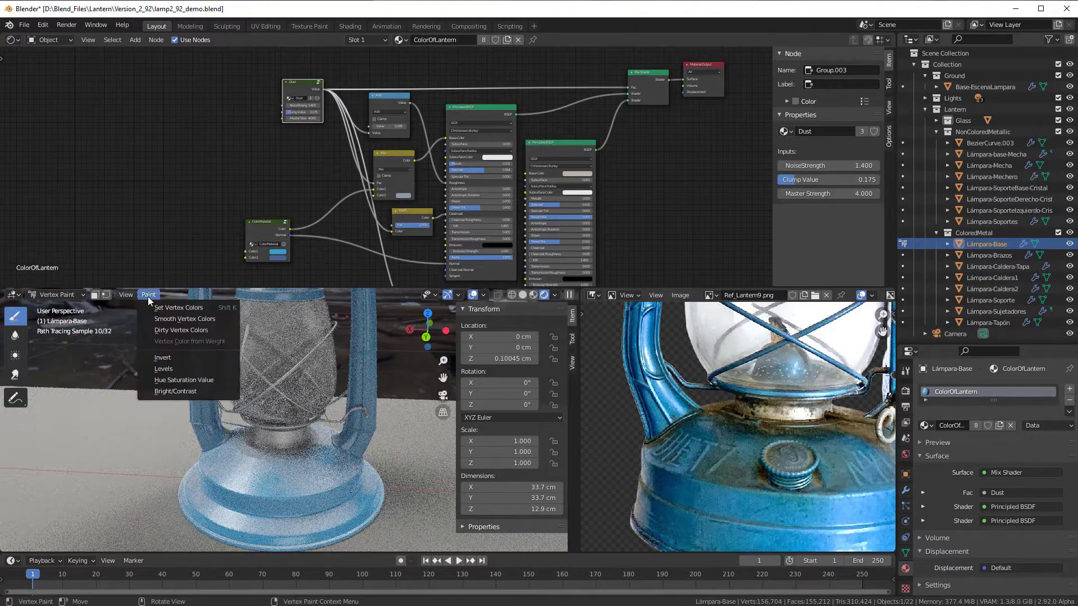
{"action": "left_click", "coordinate": [164, 333]}
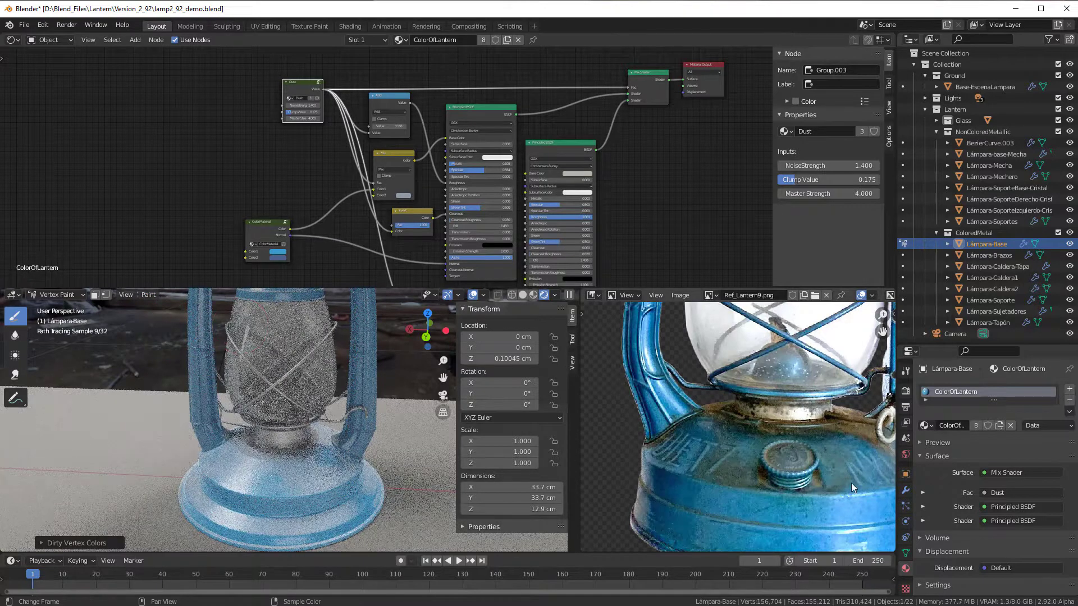
Rename the lamp base's vertex color layer to DirtyMask and copy that name.
{"action": "left_click", "coordinate": [905, 554]}
{"action": "scroll", "coordinate": [961, 523], "scroll_direction": "down", "scroll_amount": 3}
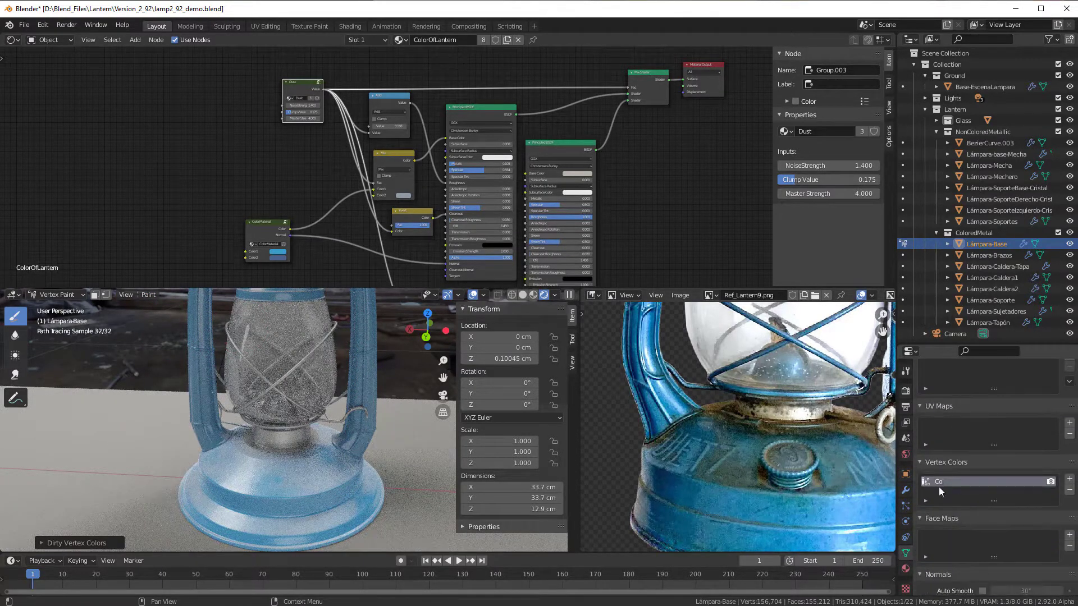
{"action": "double_click", "coordinate": [948, 481]}
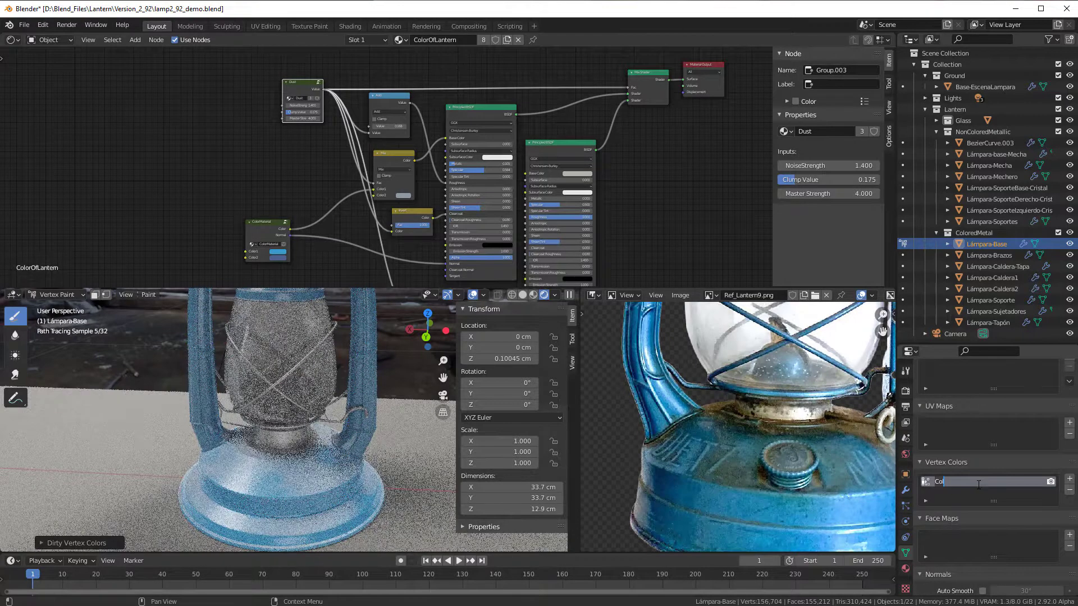
{"action": "type", "text": "DirtyMask"}
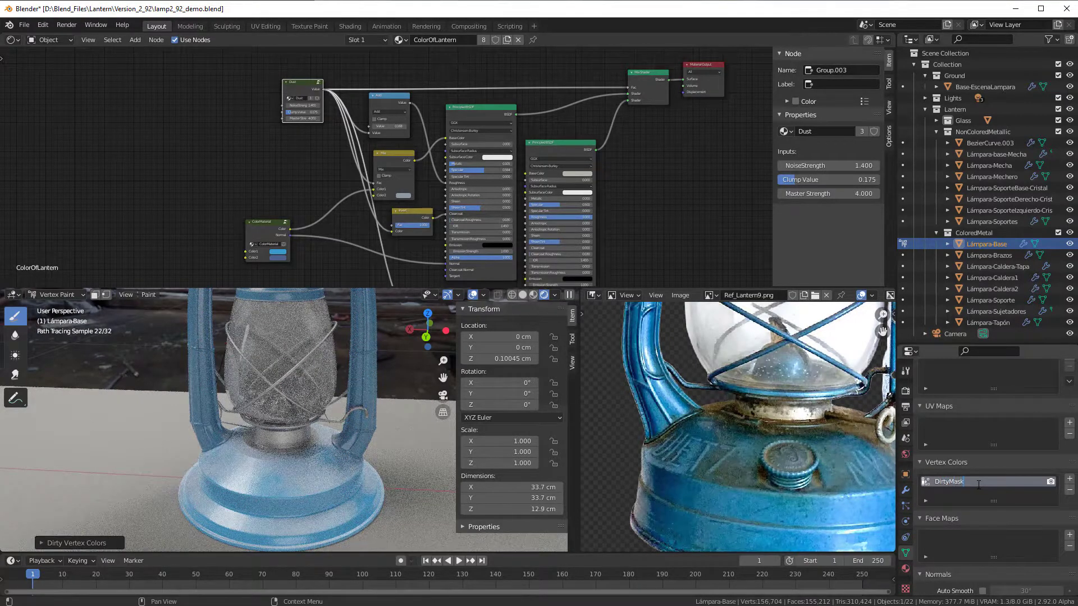
{"action": "key", "text": "Return"}
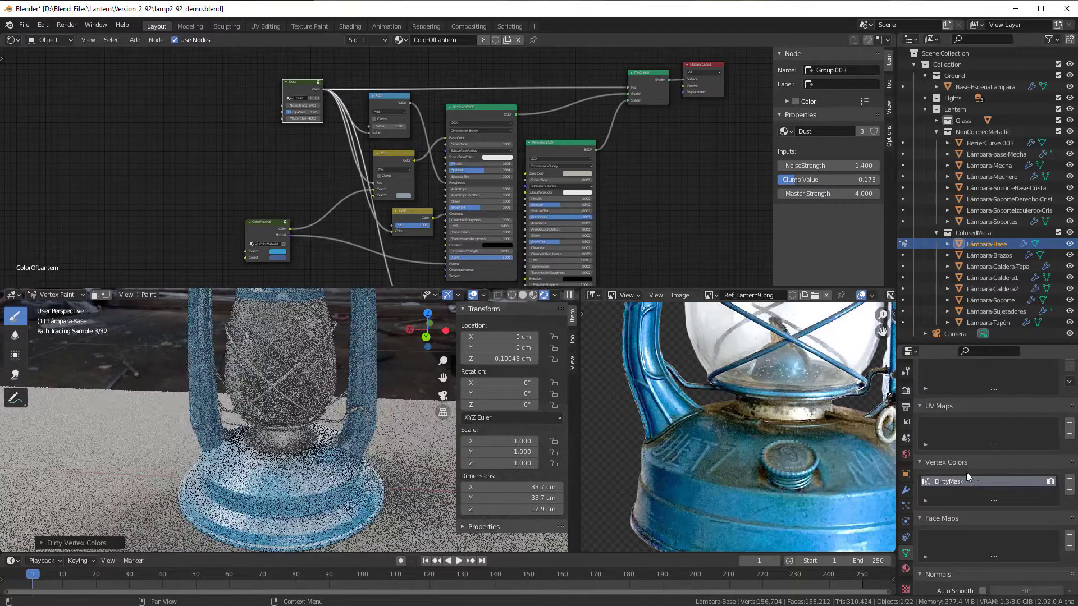
{"action": "double_click", "coordinate": [973, 482]}
{"action": "key", "text": "ctrl+c"}
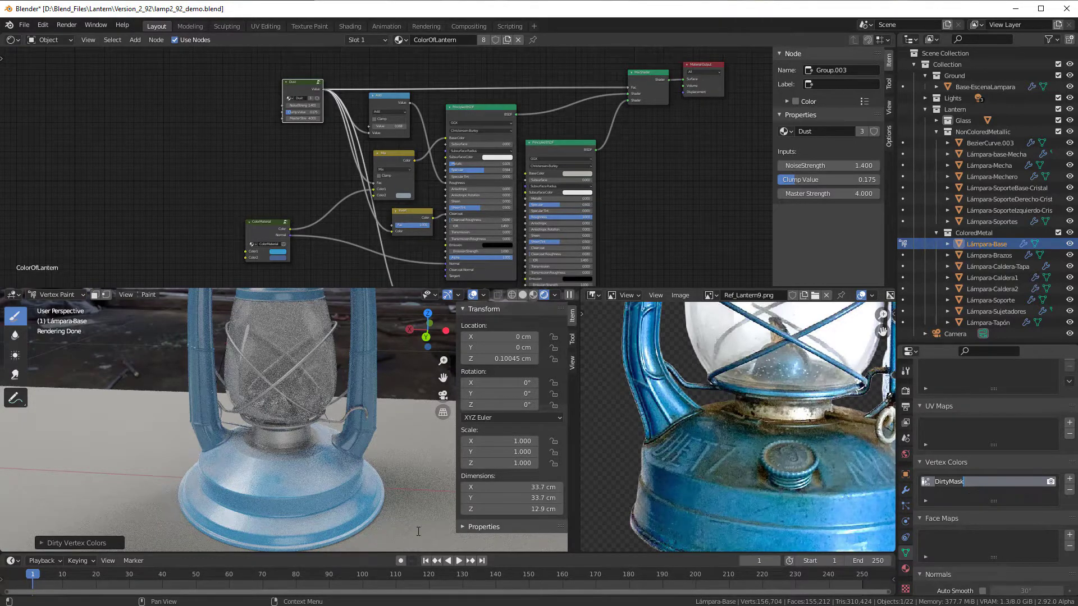
{"action": "key", "text": "Return"}
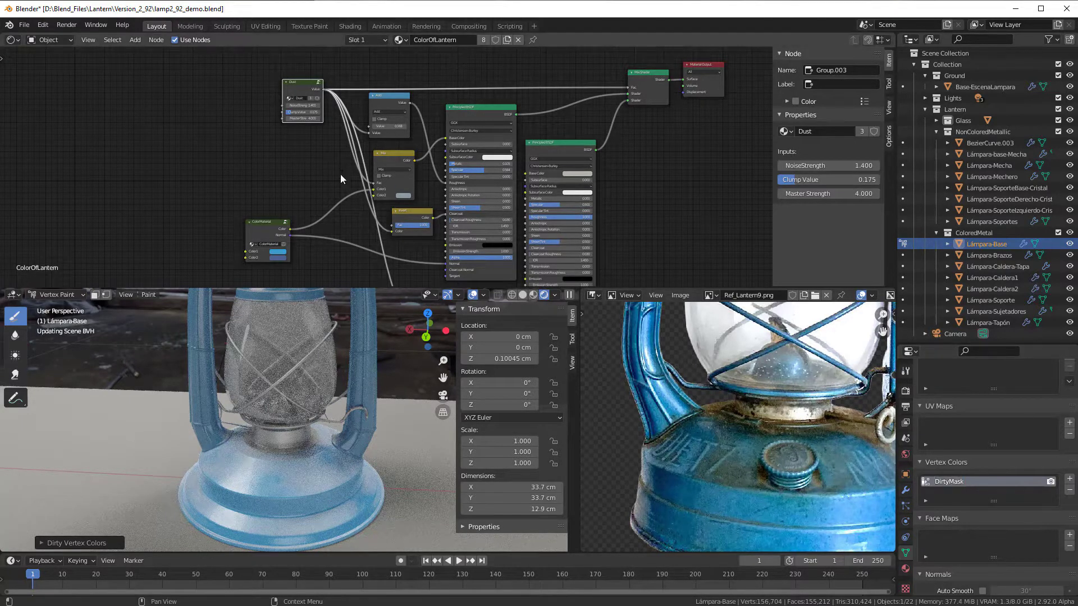
Add a Vertex Color node to the ColorOfLantern material, assign it the DirtyMask layer and place it above the Dust node.
{"action": "scroll", "coordinate": [302, 155], "scroll_direction": "down", "scroll_amount": 2}
{"action": "middle_click_drag", "start_coordinate": [313, 150], "coordinate": [280, 174]}
{"action": "scroll", "coordinate": [274, 183], "scroll_direction": "up", "scroll_amount": 3}
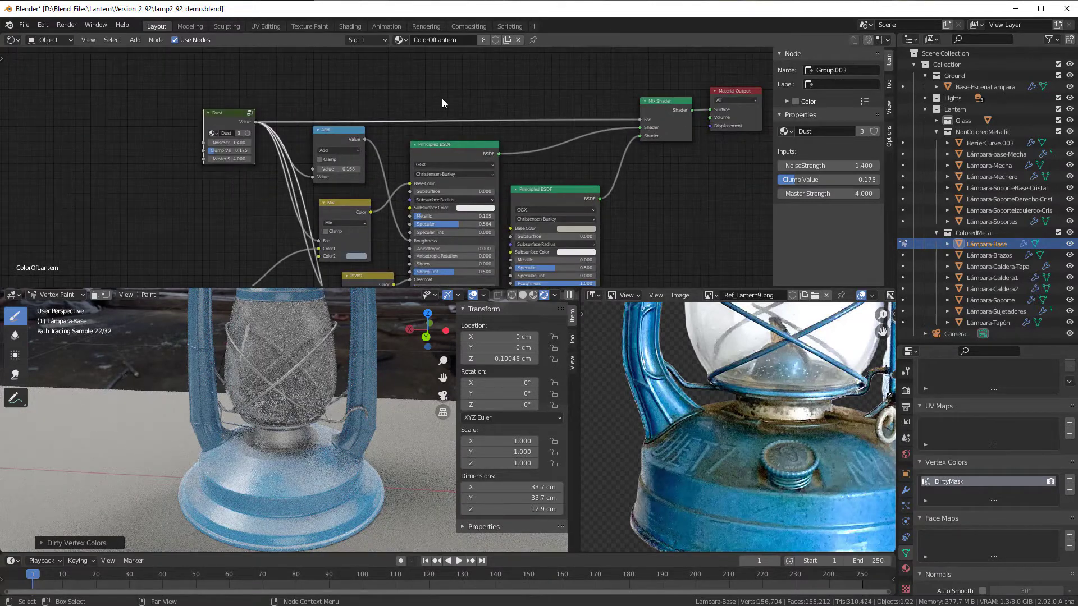
{"action": "middle_click_drag", "start_coordinate": [443, 100], "coordinate": [452, 139]}
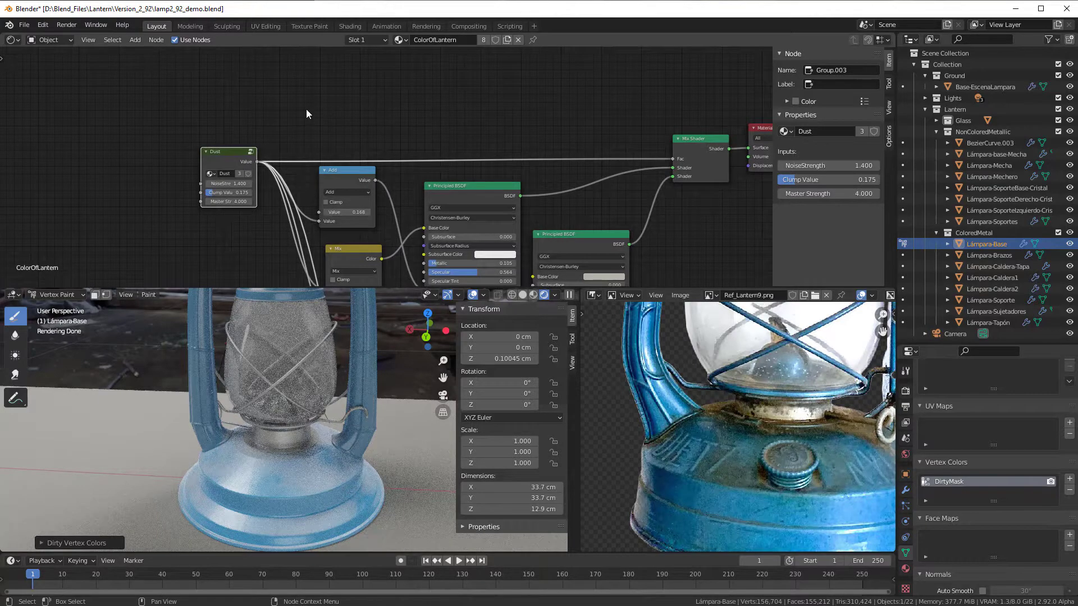
{"action": "key", "text": "shift+a"}
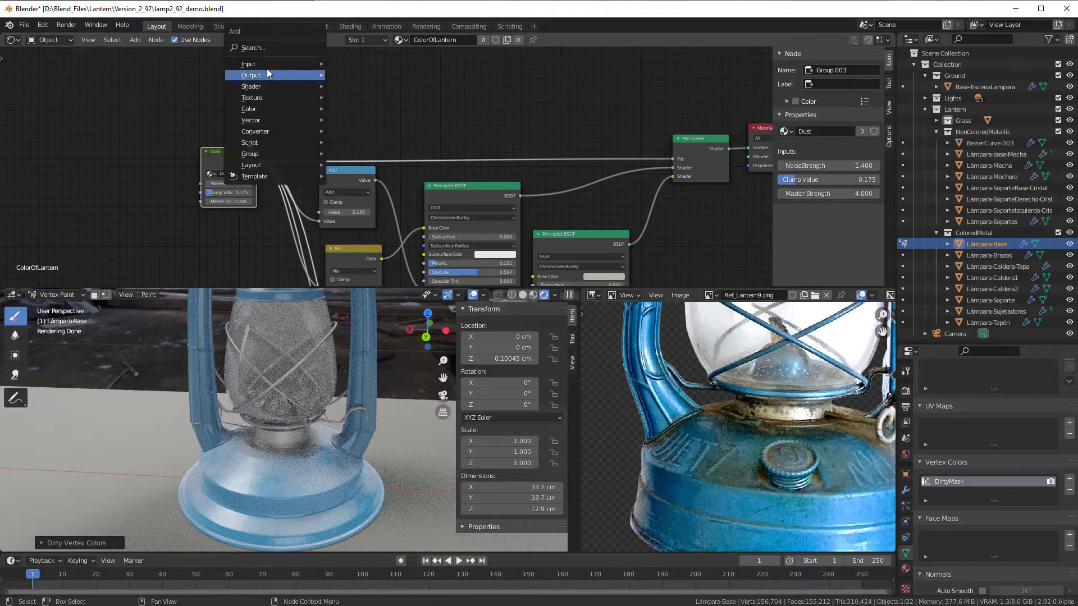
{"action": "mouse_move", "coordinate": [305, 66]}
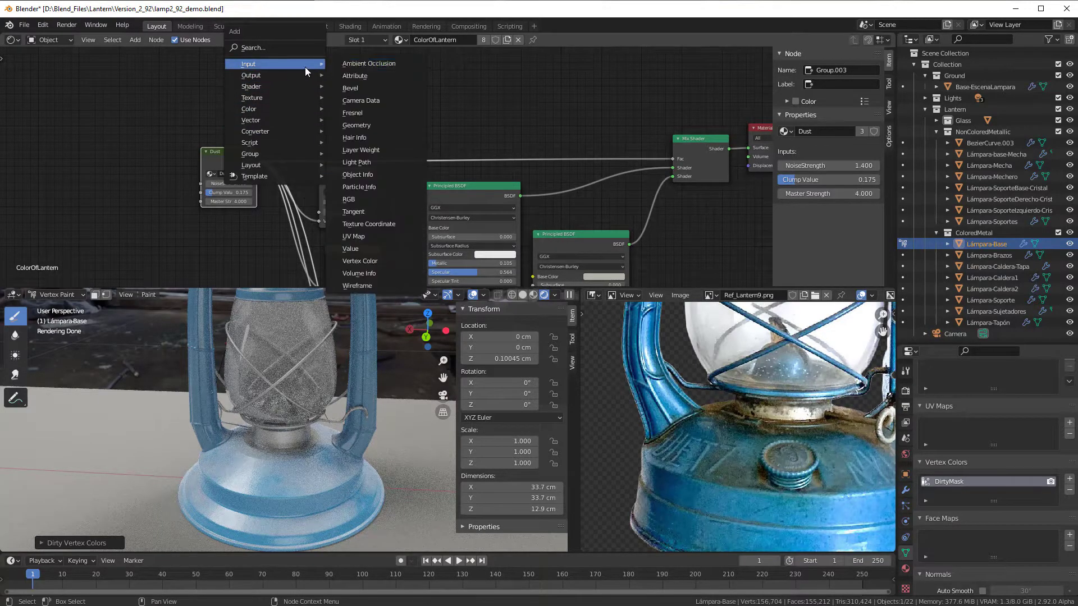
{"action": "left_click", "coordinate": [367, 261]}
{"action": "left_click", "coordinate": [274, 48]}
{"action": "left_click", "coordinate": [320, 107]}
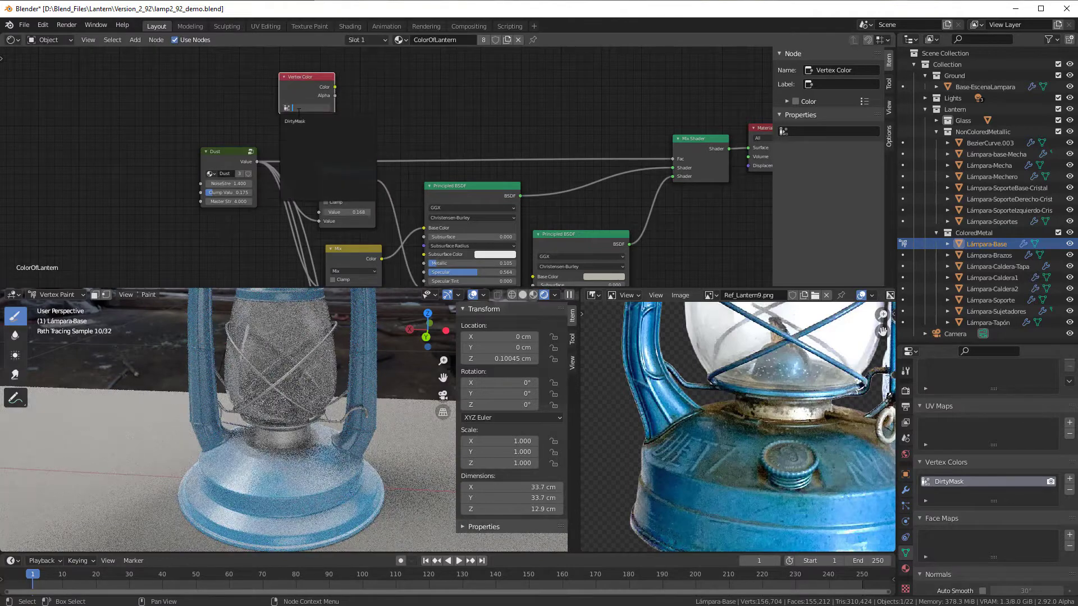
{"action": "left_click", "coordinate": [293, 122]}
{"action": "scroll", "coordinate": [324, 133], "scroll_direction": "up", "scroll_amount": 5}
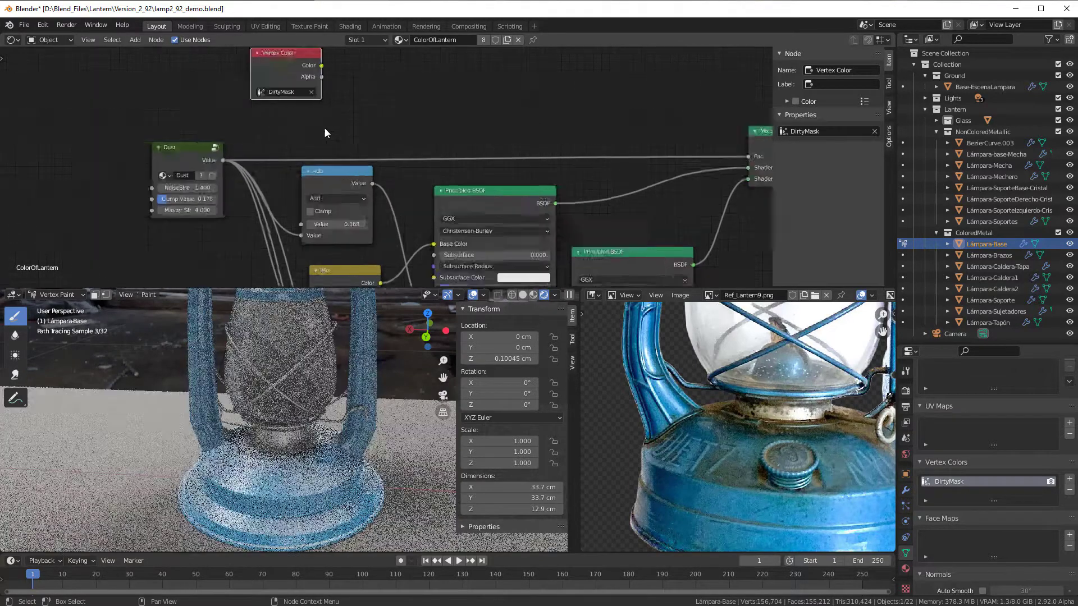
{"action": "left_click_drag", "start_coordinate": [264, 62], "coordinate": [281, 111]}
{"action": "left_click", "coordinate": [280, 111]}
Connect the Vertex Color node's Color output to the Material Output's Surface and arrange both nodes above the shader nodes.
{"action": "scroll", "coordinate": [397, 110], "scroll_direction": "down", "scroll_amount": 2}
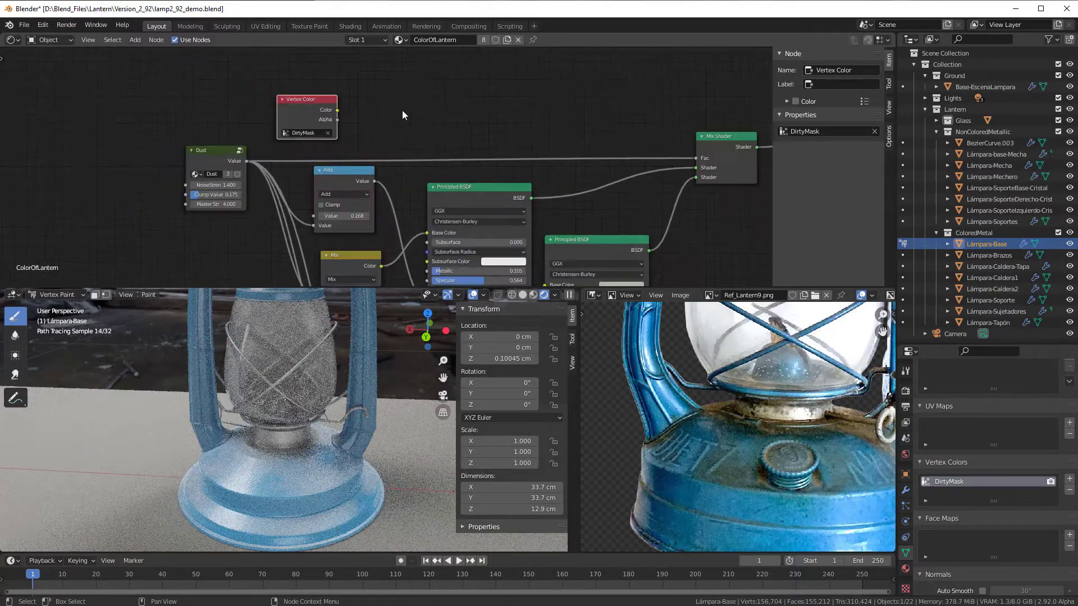
{"action": "middle_click_drag", "start_coordinate": [397, 110], "coordinate": [327, 94]}
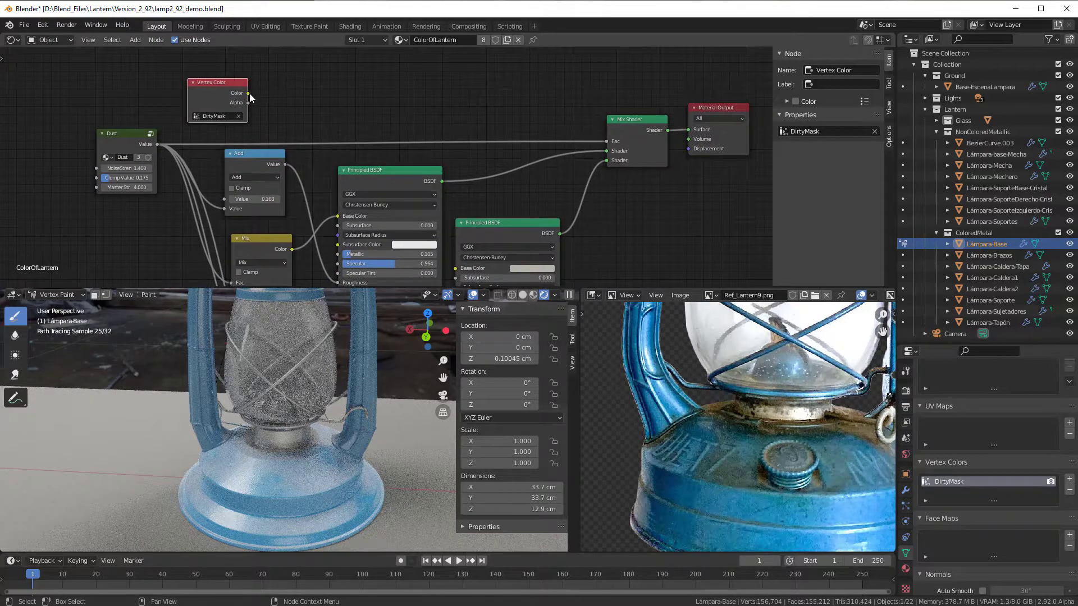
{"action": "left_click_drag", "start_coordinate": [248, 93], "coordinate": [643, 163]}
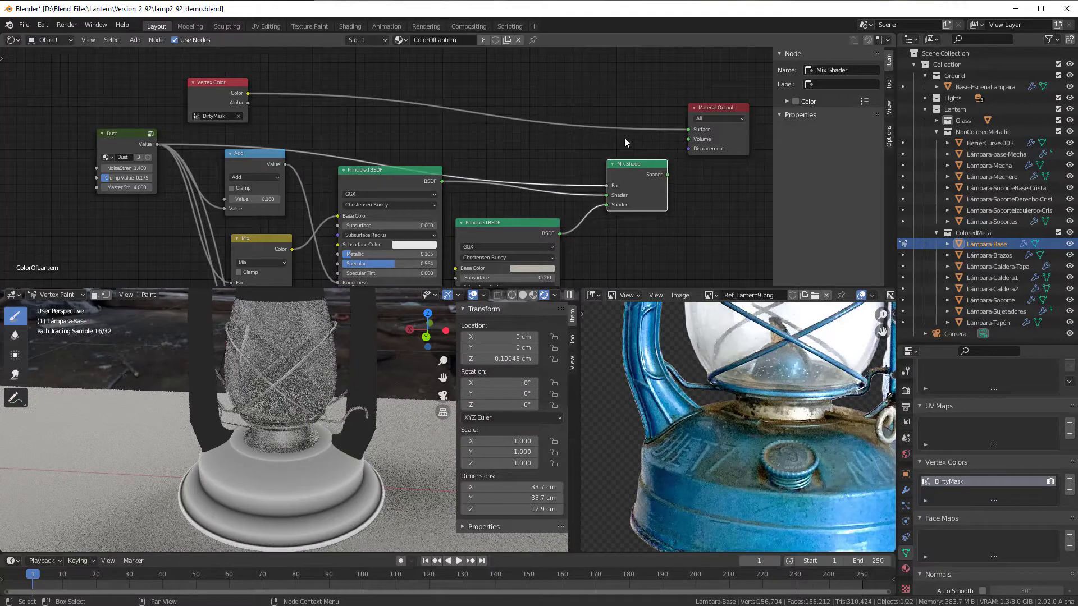
{"action": "left_click_drag", "start_coordinate": [718, 108], "coordinate": [576, 83]}
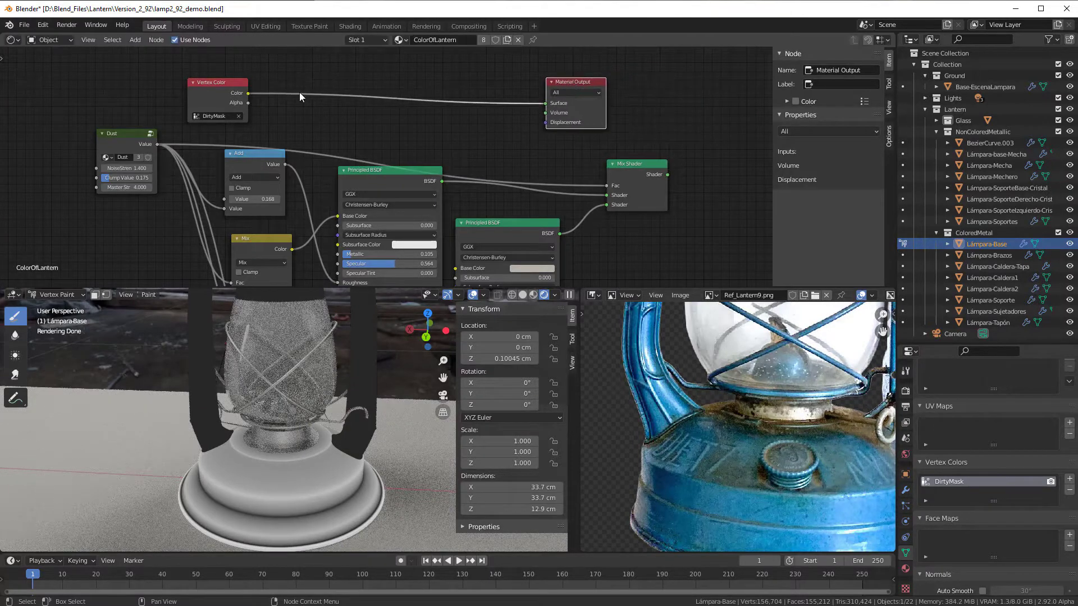
{"action": "left_click_drag", "start_coordinate": [229, 83], "coordinate": [394, 93]}
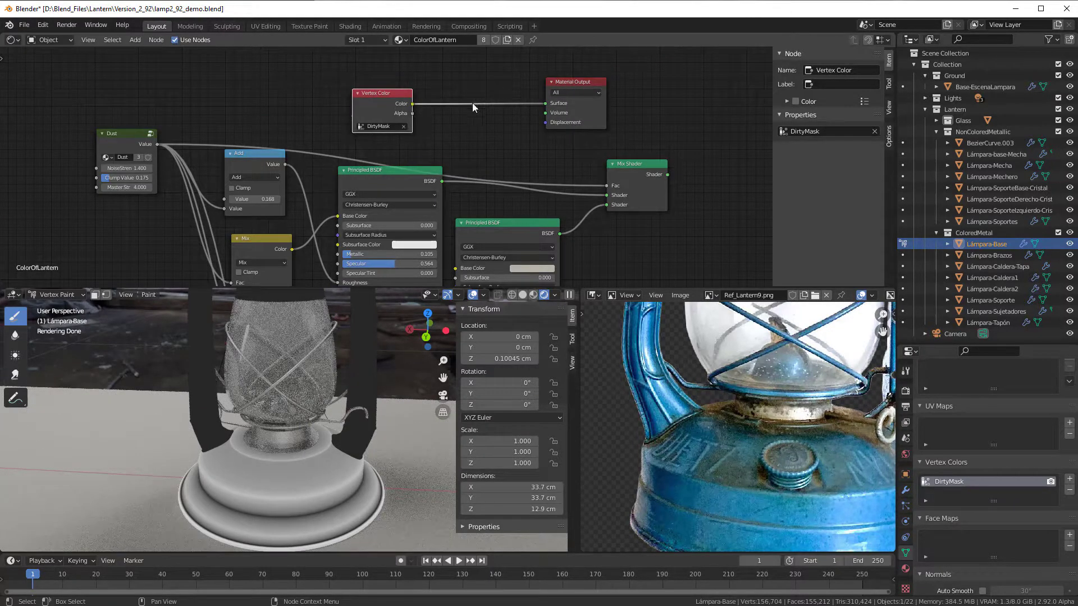
Return to Object Mode, select Lámpara-Brazos and generate Dirty Vertex Colors on it in Vertex Paint mode.
{"action": "scroll", "coordinate": [330, 377], "scroll_direction": "down", "scroll_amount": 1}
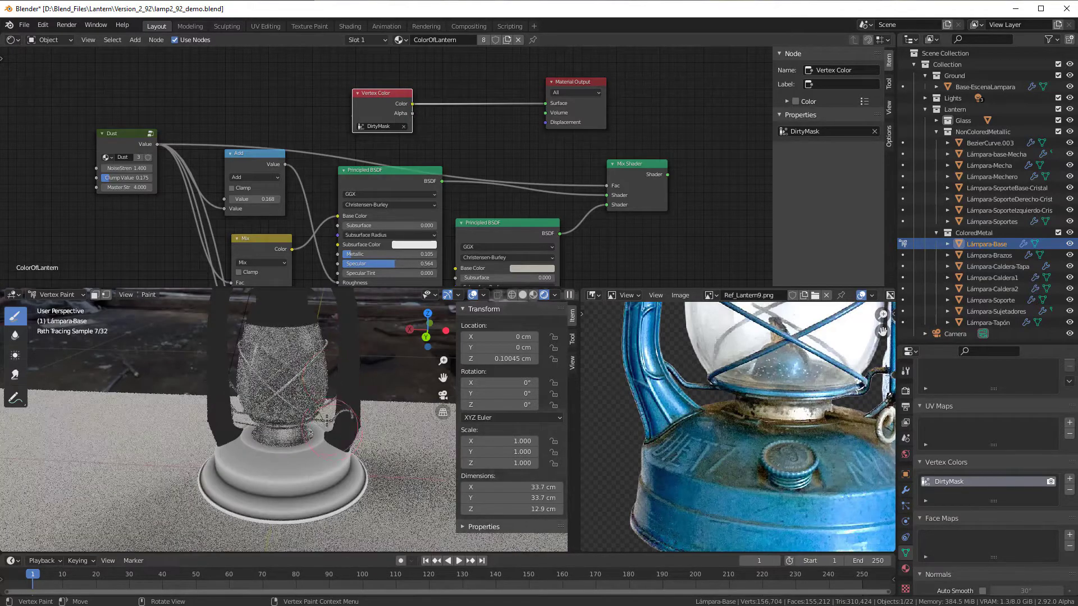
{"action": "middle_click_drag", "start_coordinate": [327, 427], "coordinate": [329, 404]}
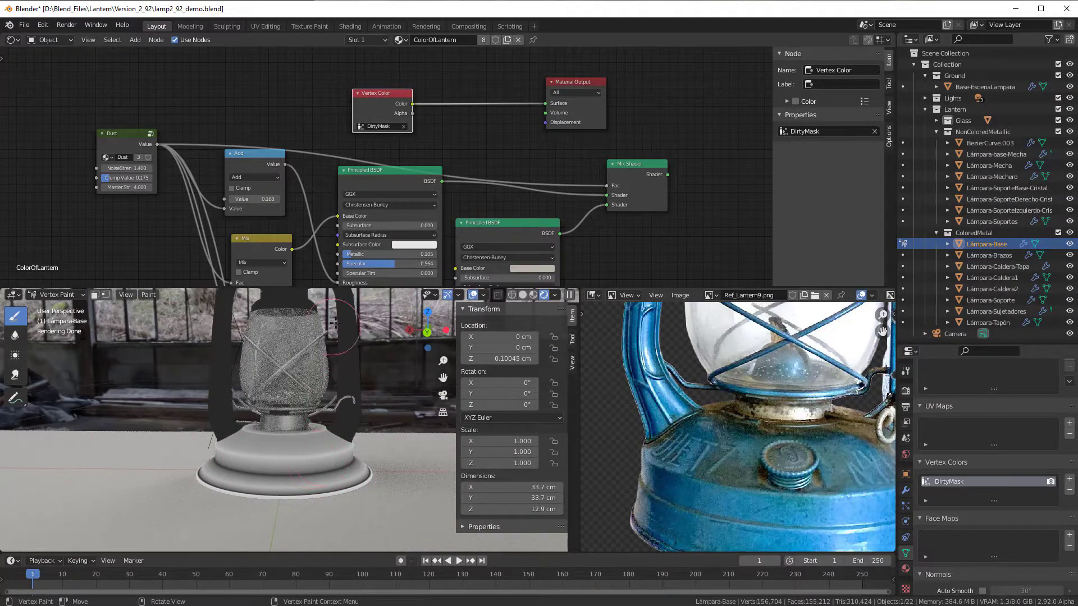
{"action": "middle_click_drag", "start_coordinate": [337, 379], "coordinate": [327, 405]}
{"action": "left_click", "coordinate": [62, 295]}
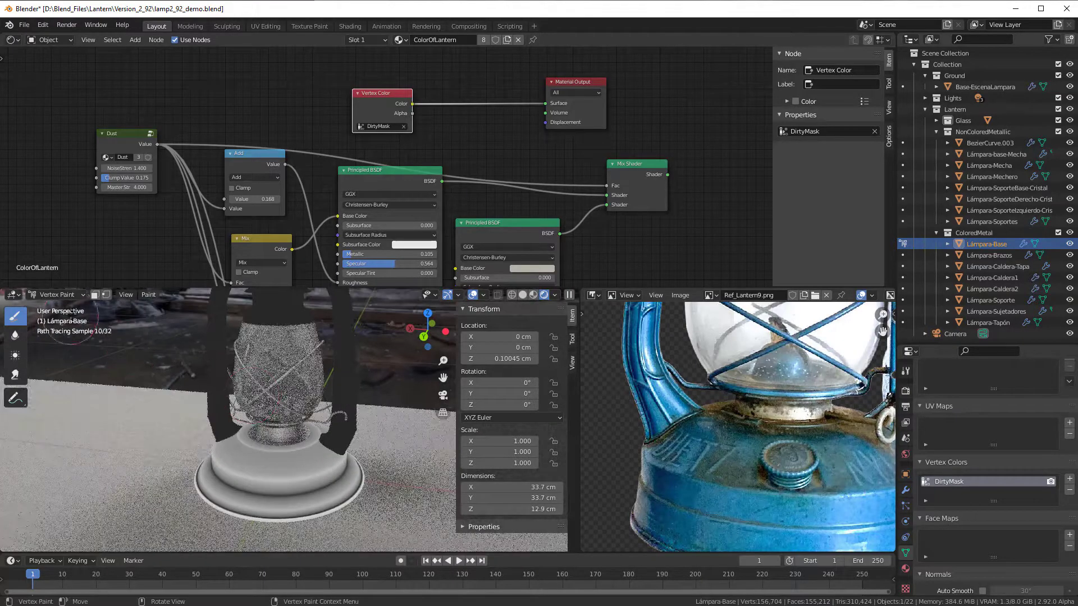
{"action": "left_click", "coordinate": [62, 307]}
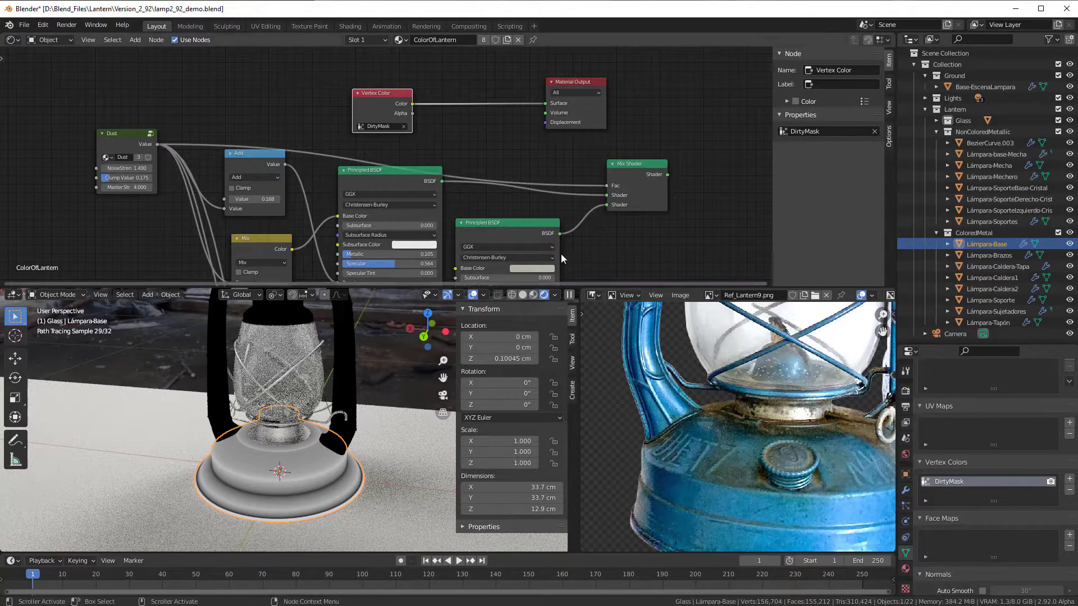
{"action": "left_click", "coordinate": [992, 256]}
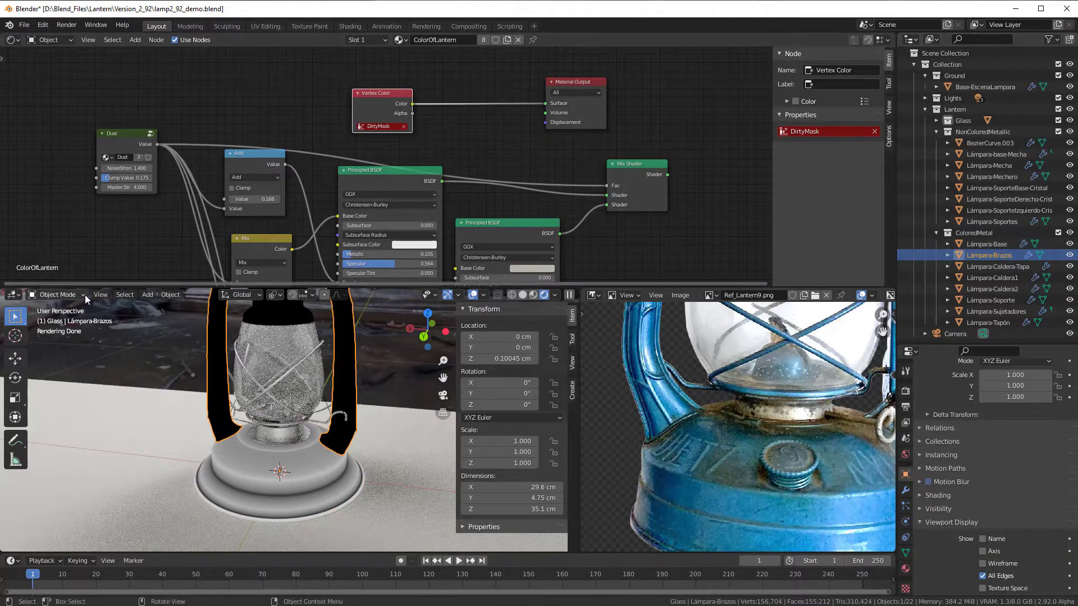
{"action": "left_click", "coordinate": [61, 294]}
{"action": "left_click", "coordinate": [63, 345]}
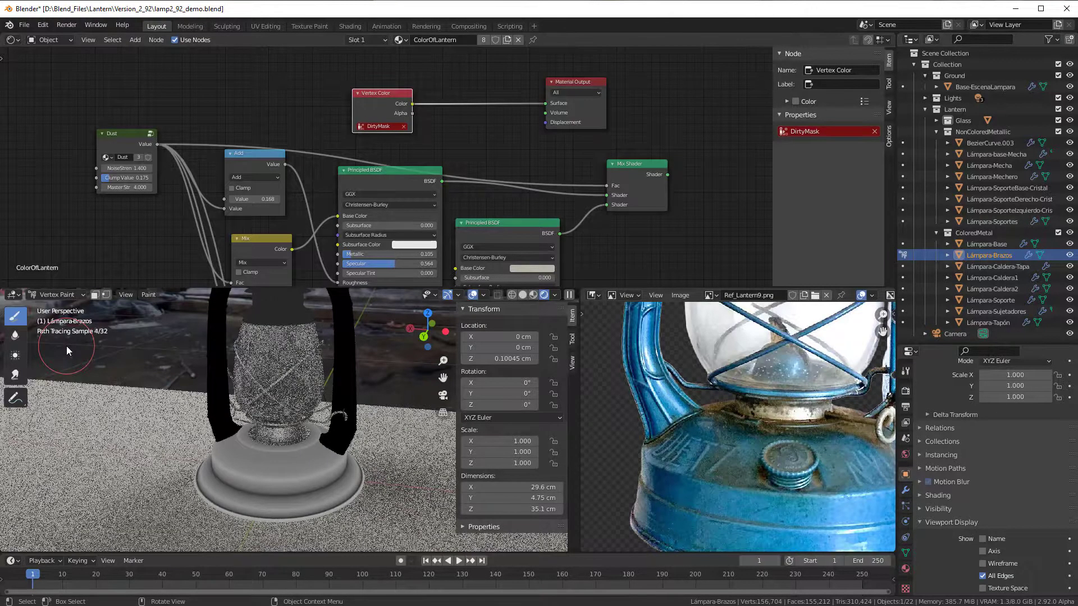
{"action": "left_click", "coordinate": [148, 295]}
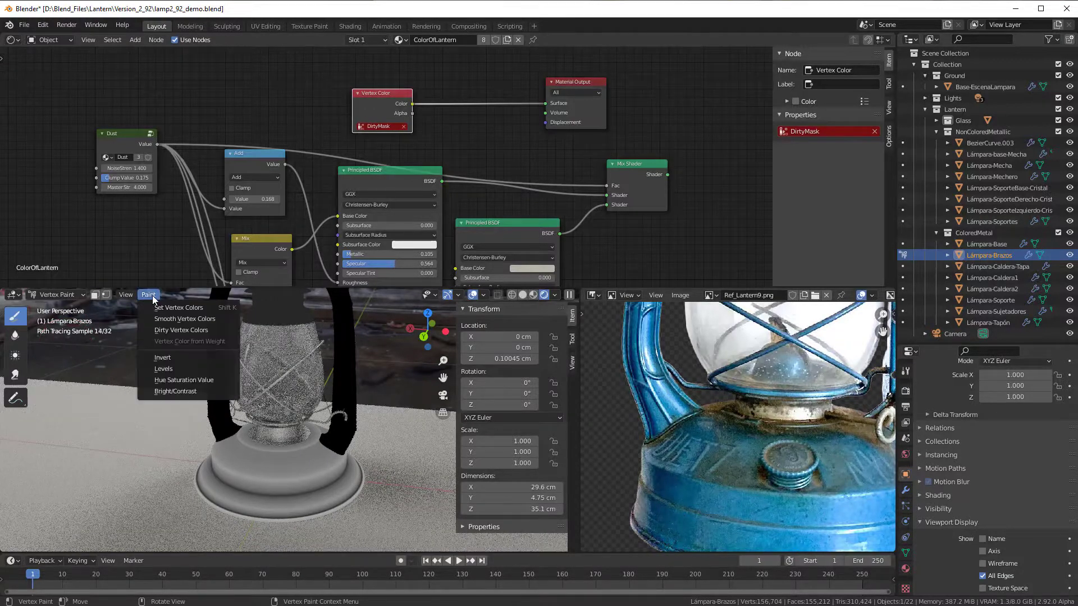
{"action": "left_click", "coordinate": [165, 329]}
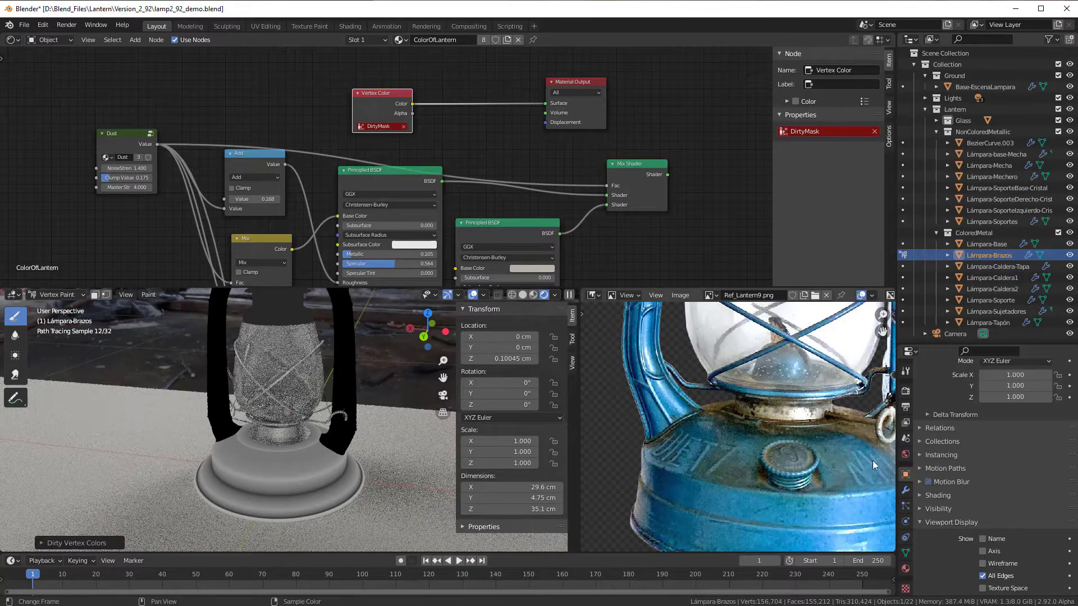
Rename the Lámpara-Brazos vertex color layer to DirtyMask using the copied name.
{"action": "left_click", "coordinate": [905, 554]}
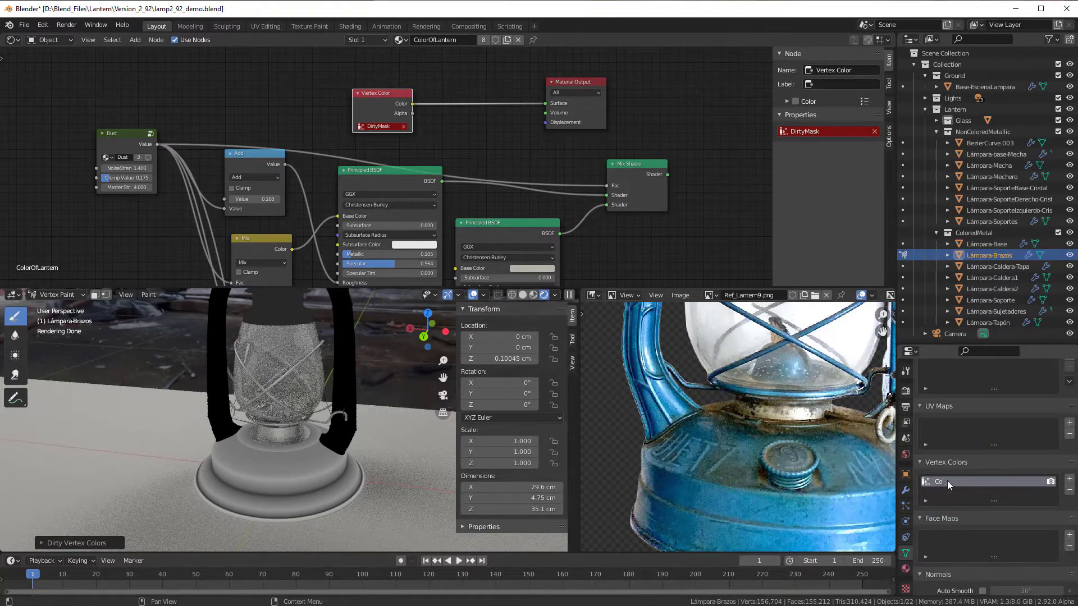
{"action": "double_click", "coordinate": [977, 482]}
{"action": "key", "text": "ctrl+v"}
{"action": "key", "text": "Return"}
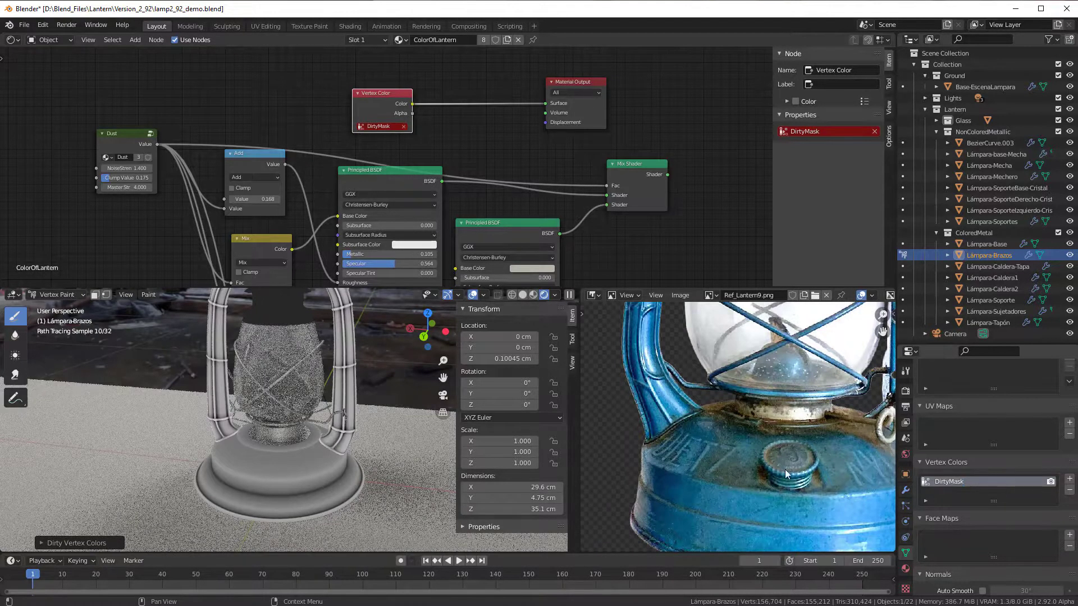
Return to Object Mode, select Lámpara-Caldera-Tapa and generate Dirty Vertex Colors on it in Vertex Paint mode.
{"action": "left_click", "coordinate": [57, 295]}
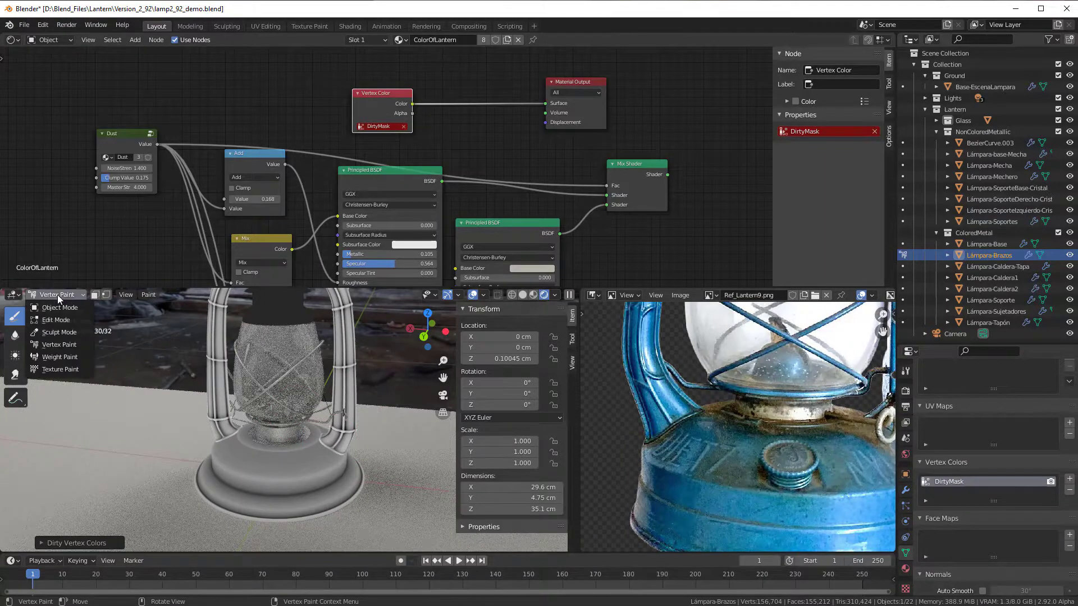
{"action": "left_click", "coordinate": [60, 308]}
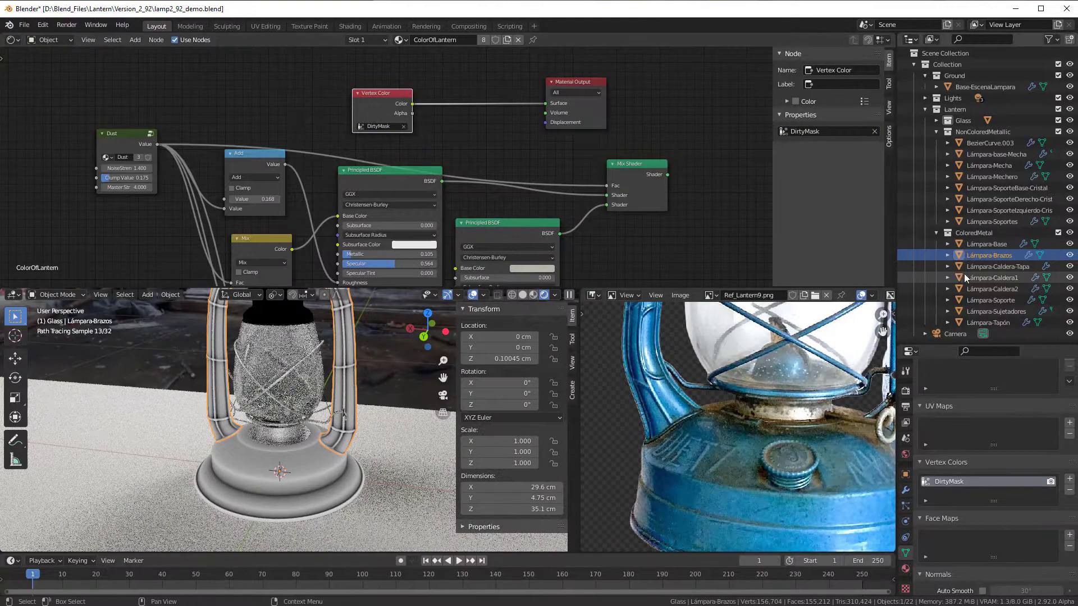
{"action": "left_click", "coordinate": [981, 267]}
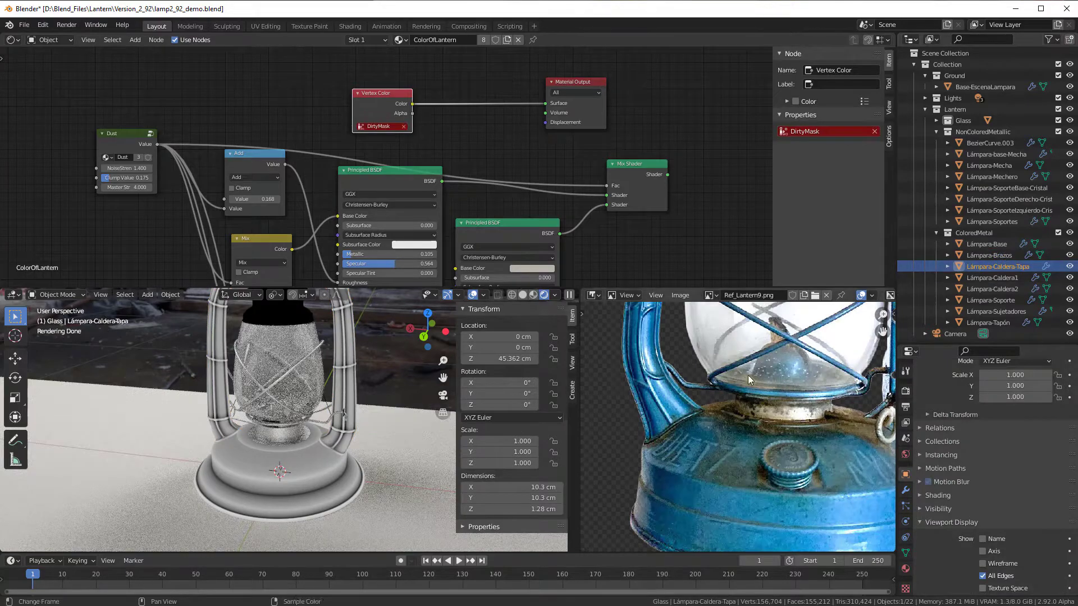
{"action": "left_click", "coordinate": [58, 295]}
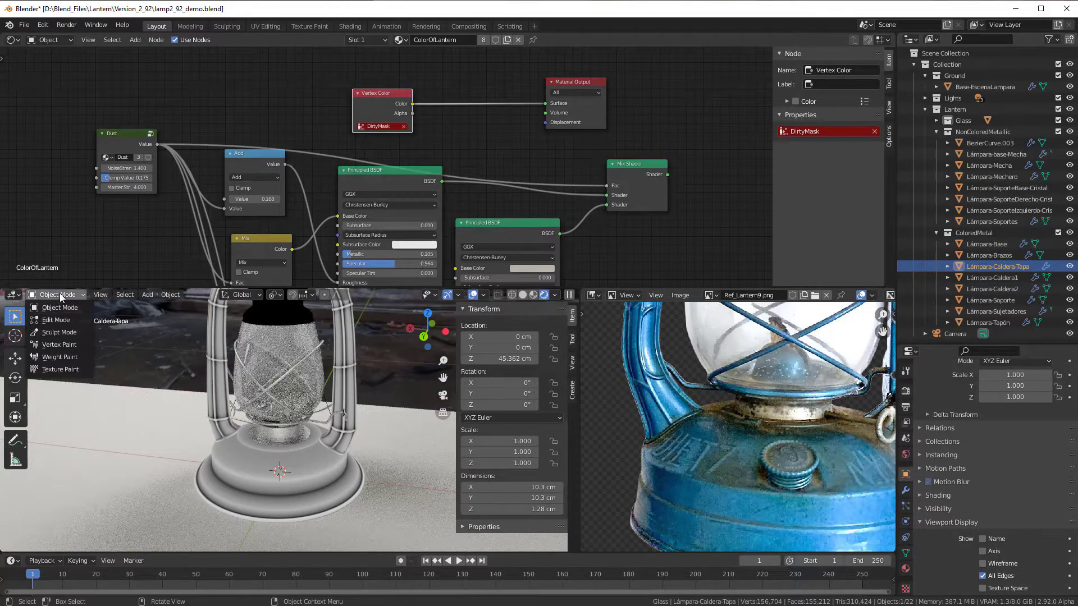
{"action": "left_click", "coordinate": [59, 345]}
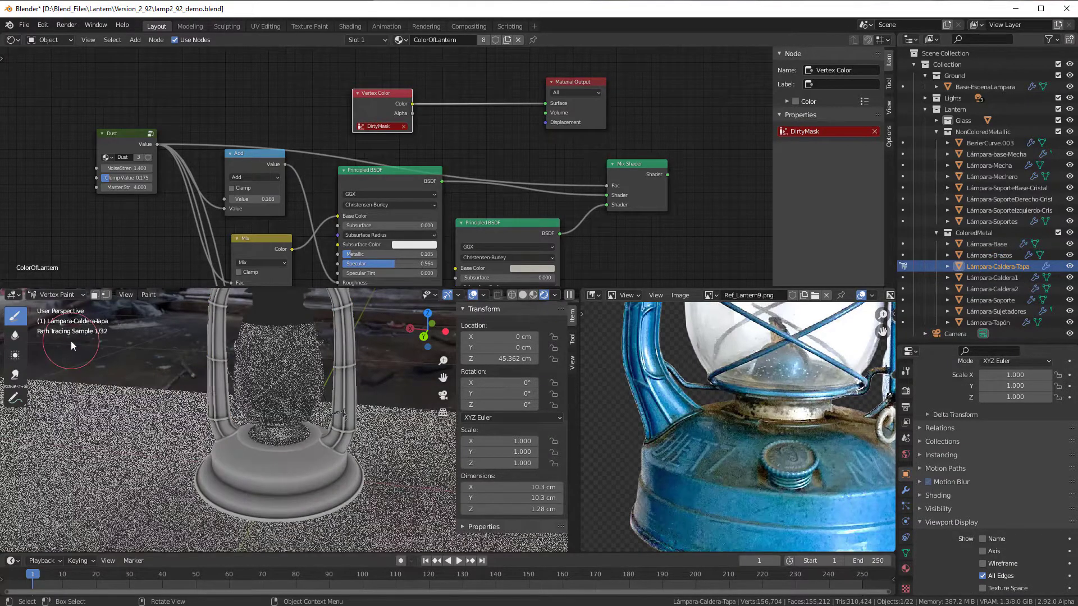
{"action": "left_click", "coordinate": [149, 296]}
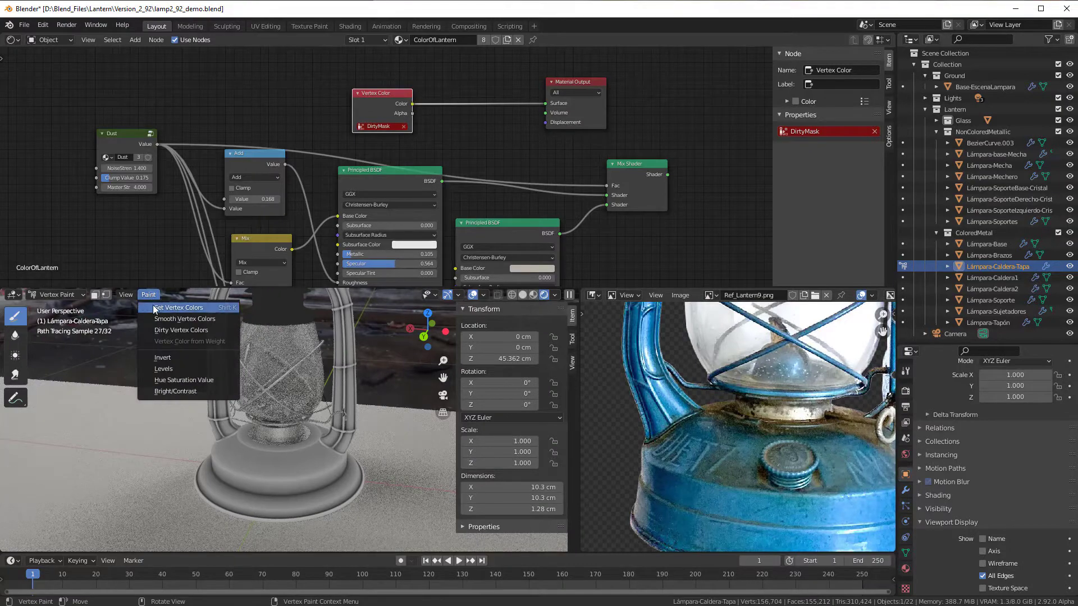
{"action": "left_click", "coordinate": [170, 329]}
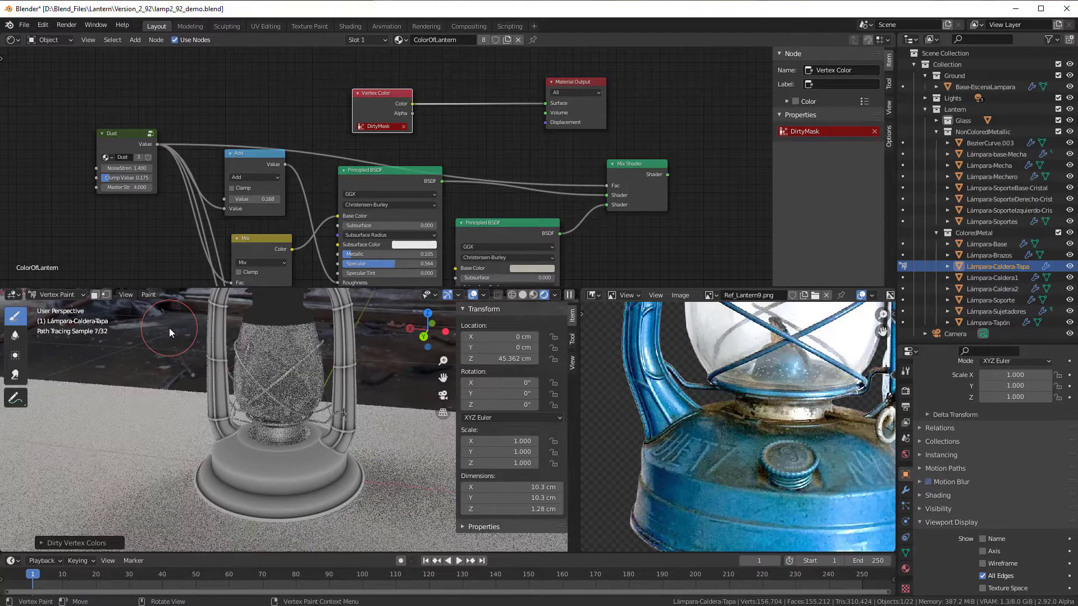
Rename the Lámpara-Caldera-Tapa vertex color layer to DirtyMask.
{"action": "left_click", "coordinate": [906, 557]}
{"action": "left_click", "coordinate": [944, 482]}
{"action": "double_click", "coordinate": [945, 481]}
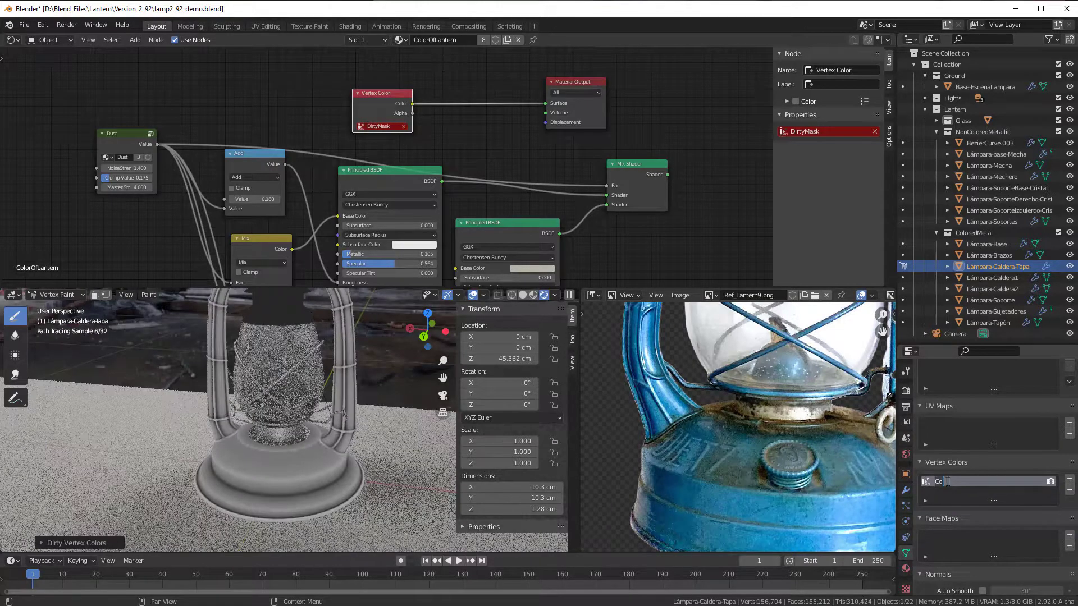
{"action": "key", "text": "ctrl+a"}
{"action": "type", "text": "DirtyMask"}
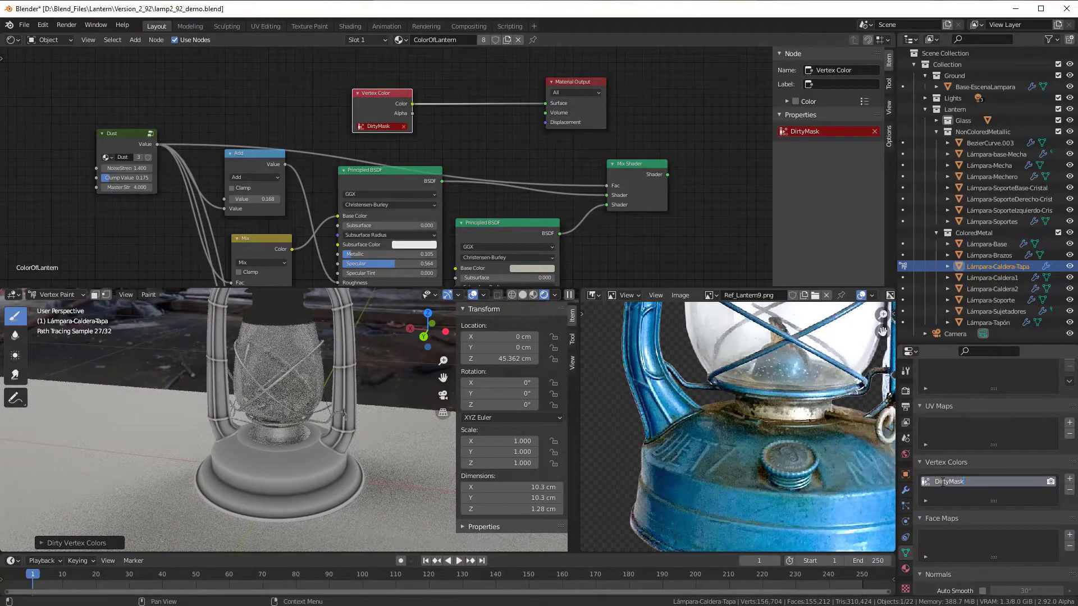
{"action": "key", "text": "Return"}
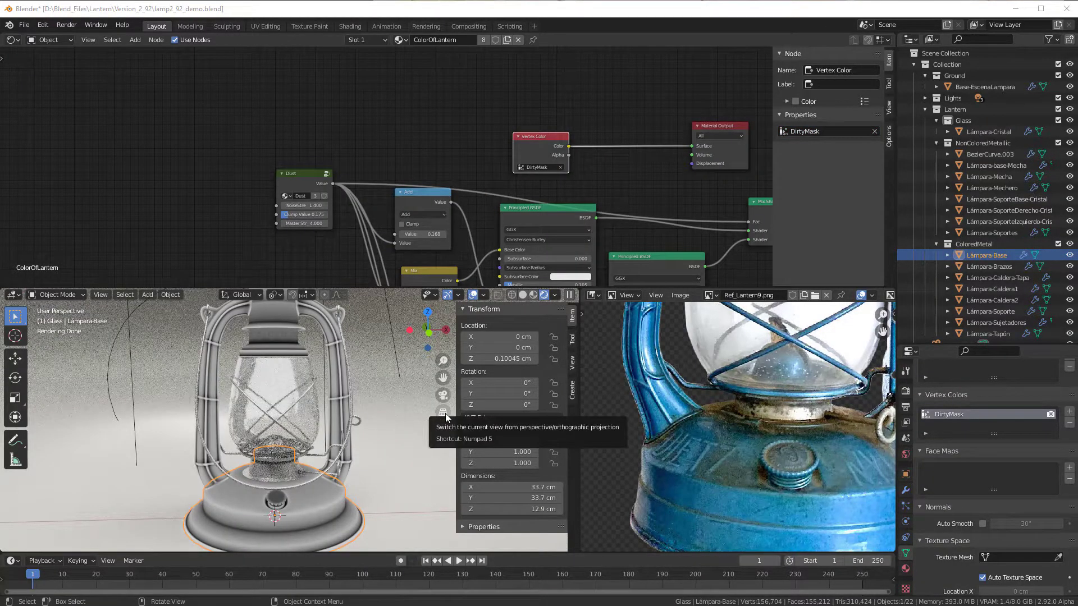
Examine the dirt mask shading on the lantern's base and arms up close from different angles.
{"action": "scroll", "coordinate": [401, 429], "scroll_direction": "up", "scroll_amount": 2}
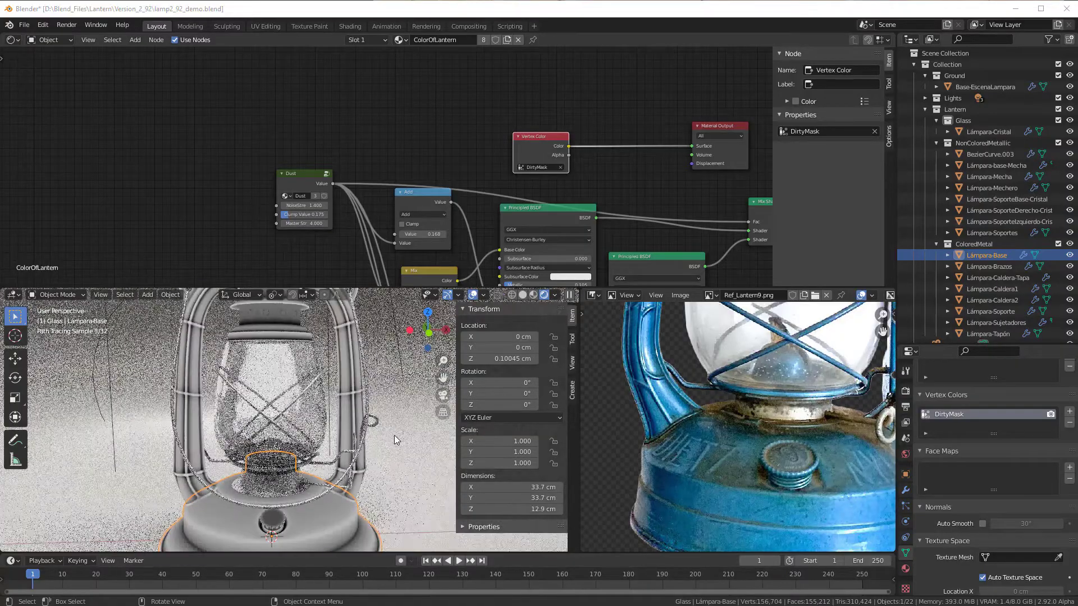
{"action": "middle_click_drag", "start_coordinate": [395, 440], "coordinate": [394, 403]}
{"action": "scroll", "coordinate": [386, 456], "scroll_direction": "down", "scroll_amount": 2}
{"action": "middle_click_drag", "start_coordinate": [389, 417], "coordinate": [273, 409]}
{"action": "scroll", "coordinate": [375, 444], "scroll_direction": "up", "scroll_amount": 2}
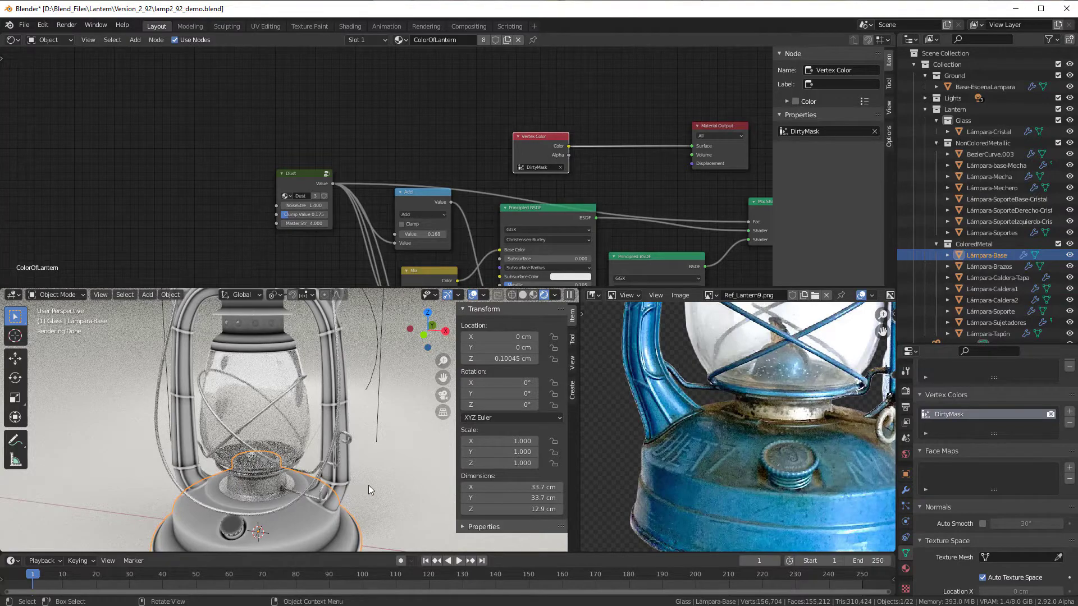
{"action": "scroll", "coordinate": [369, 491], "scroll_direction": "up", "scroll_amount": 5}
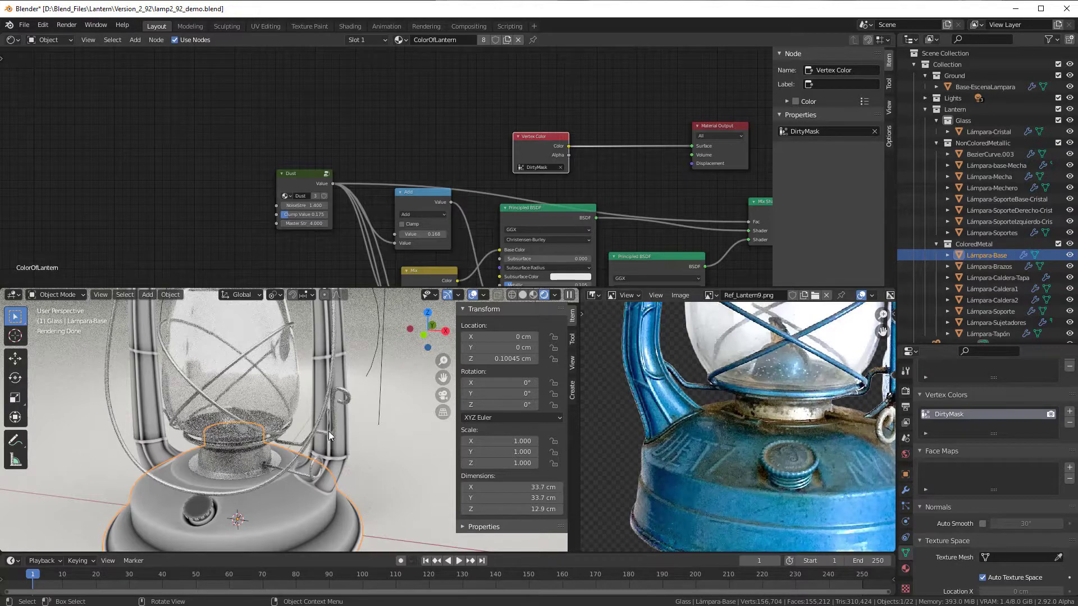
Move the Vertex Color node higher in the ColorOfLantern node tree, farther above the Add node.
{"action": "middle_click_drag", "start_coordinate": [478, 168], "coordinate": [449, 182]}
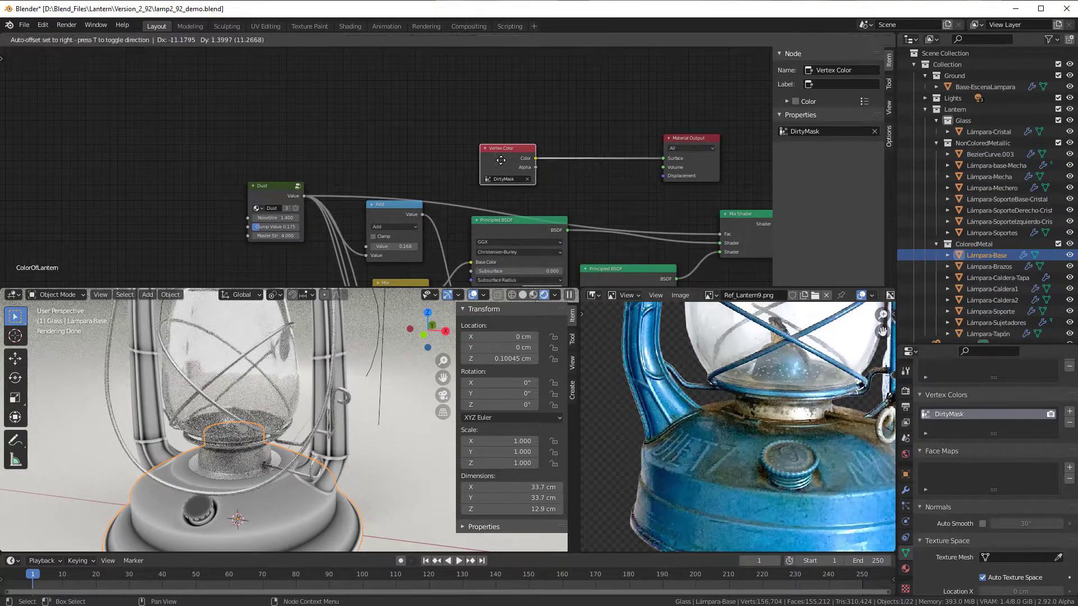
{"action": "scroll", "coordinate": [422, 159], "scroll_direction": "up", "scroll_amount": 2}
{"action": "middle_click_drag", "start_coordinate": [421, 158], "coordinate": [353, 141]}
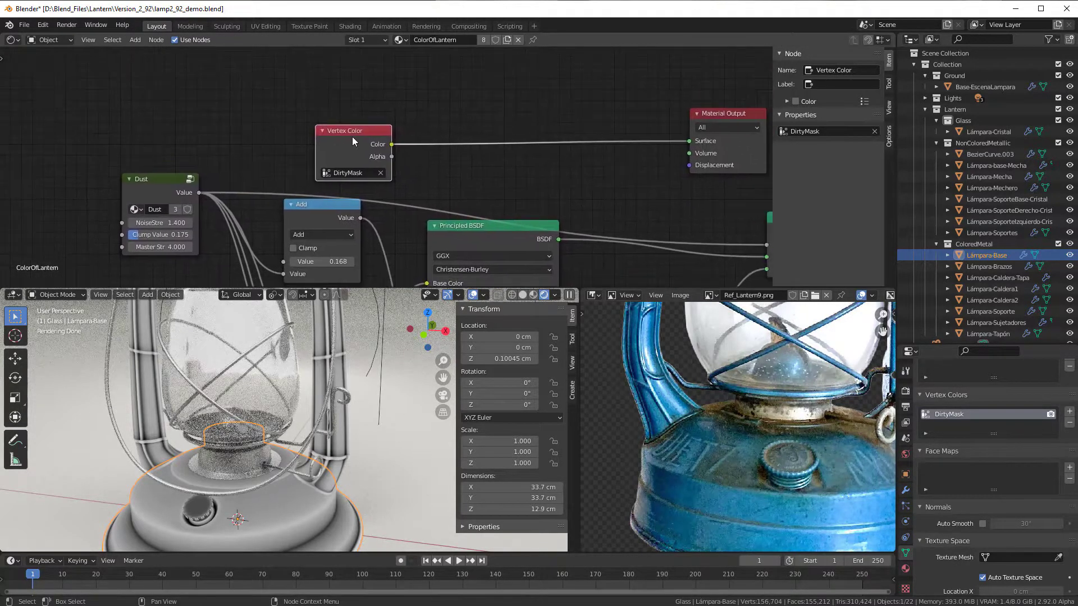
{"action": "left_click_drag", "start_coordinate": [358, 142], "coordinate": [355, 95]}
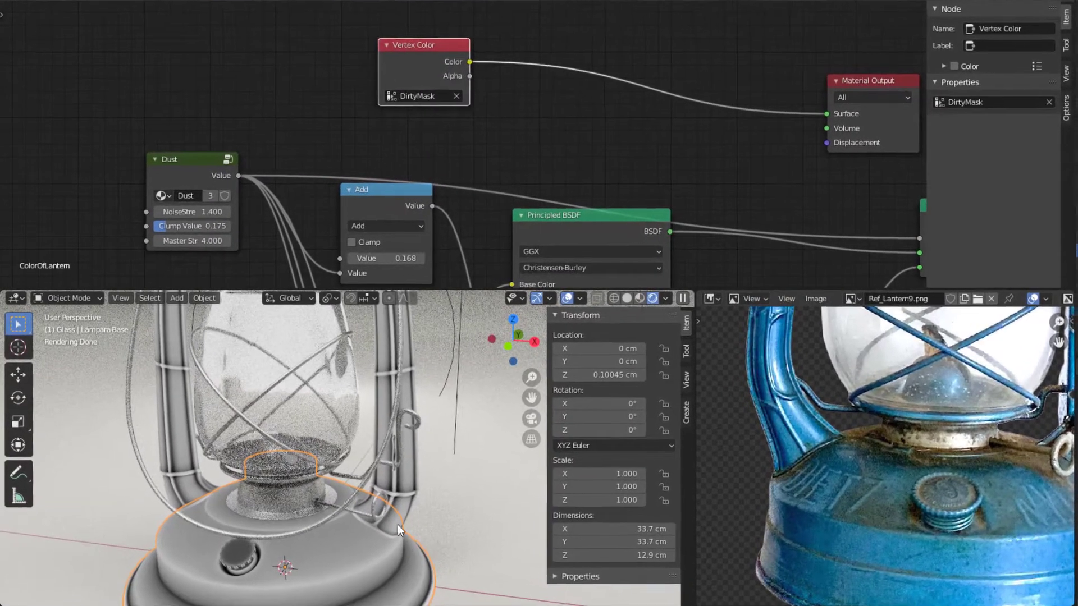
Insert a Map Range node between the Vertex Color and Material Output nodes and set its From Max to 0.8.
{"action": "middle_click_drag", "start_coordinate": [690, 139], "coordinate": [630, 187]}
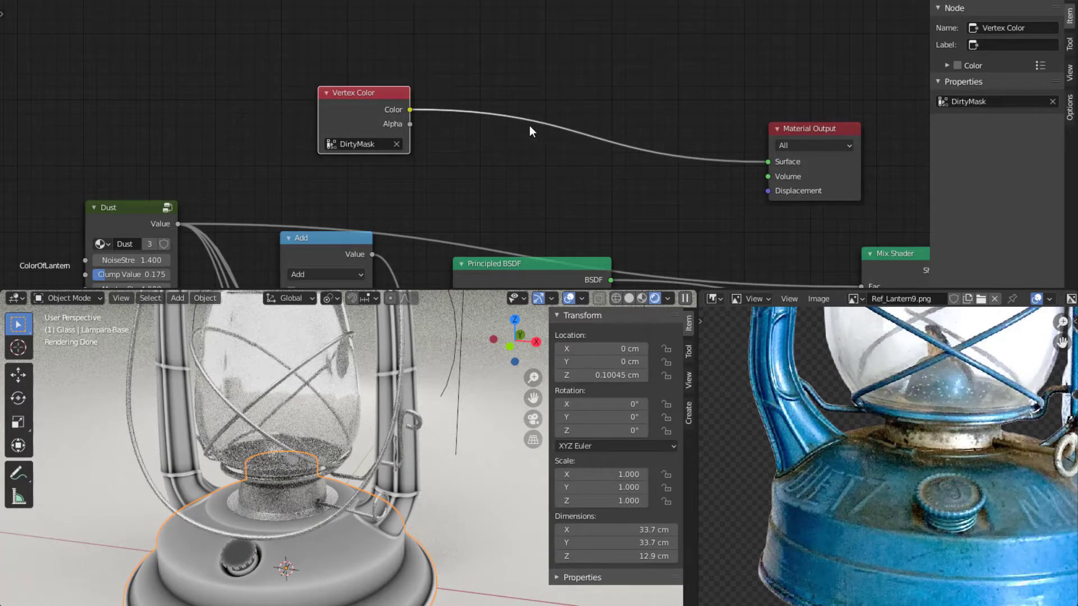
{"action": "key", "text": "shift+a"}
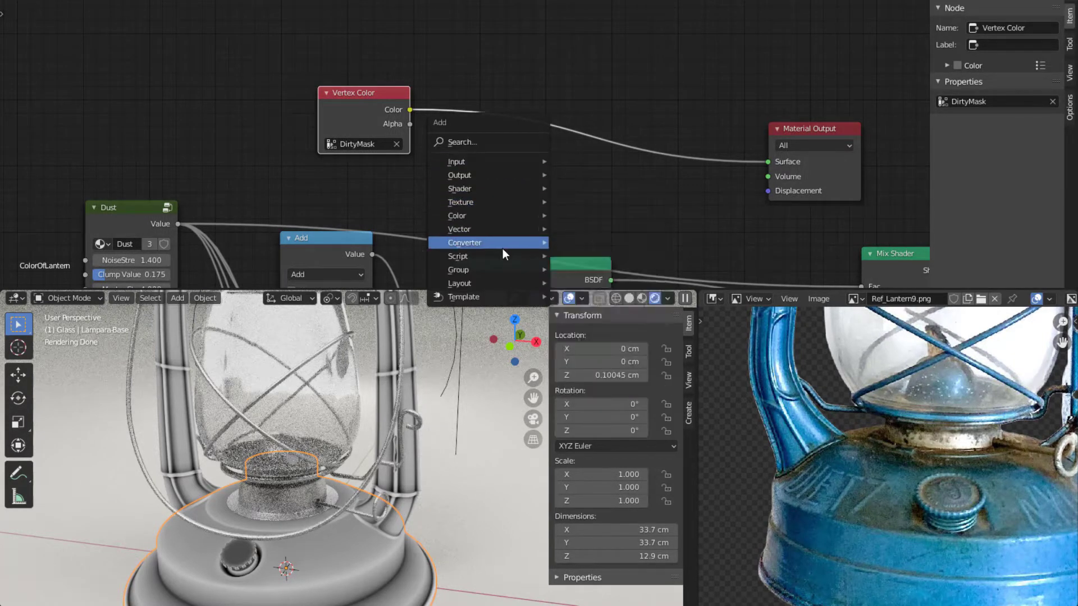
{"action": "mouse_move", "coordinate": [501, 245]}
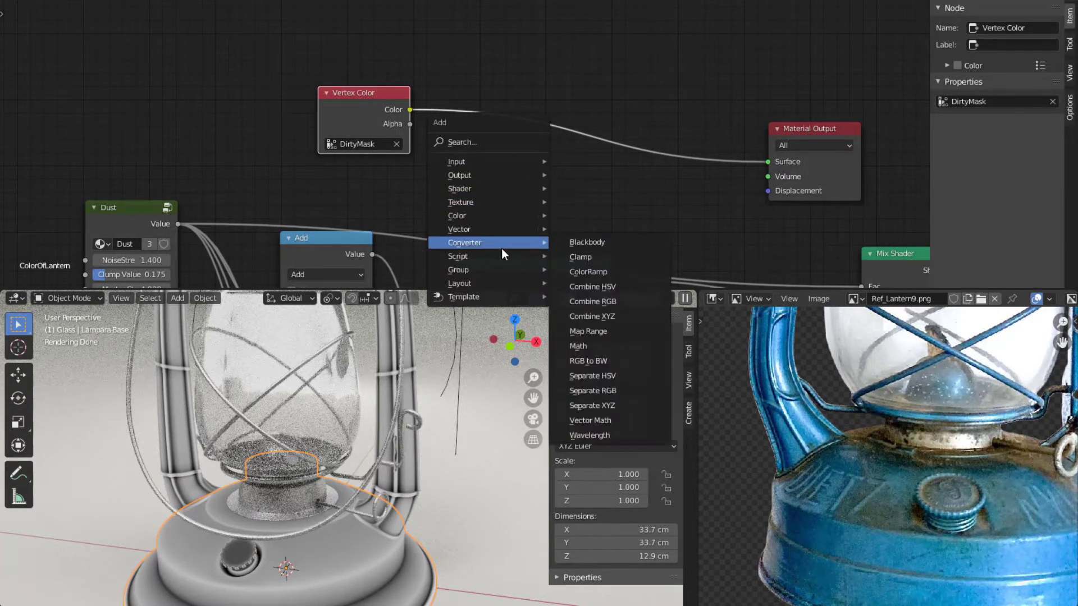
{"action": "left_click", "coordinate": [595, 331]}
{"action": "left_click", "coordinate": [555, 45]}
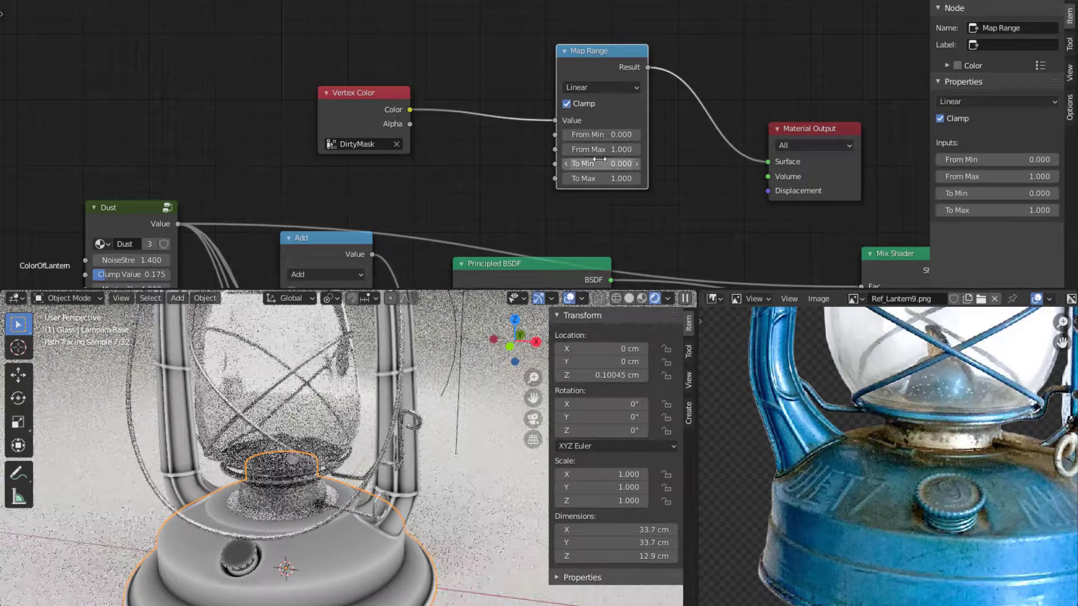
{"action": "mouse_move", "coordinate": [611, 149]}
{"action": "left_mouse_down"}
{"action": "mouse_move", "coordinate": [588, 150]}
{"action": "mouse_move", "coordinate": [606, 149]}
{"action": "left_mouse_up"}
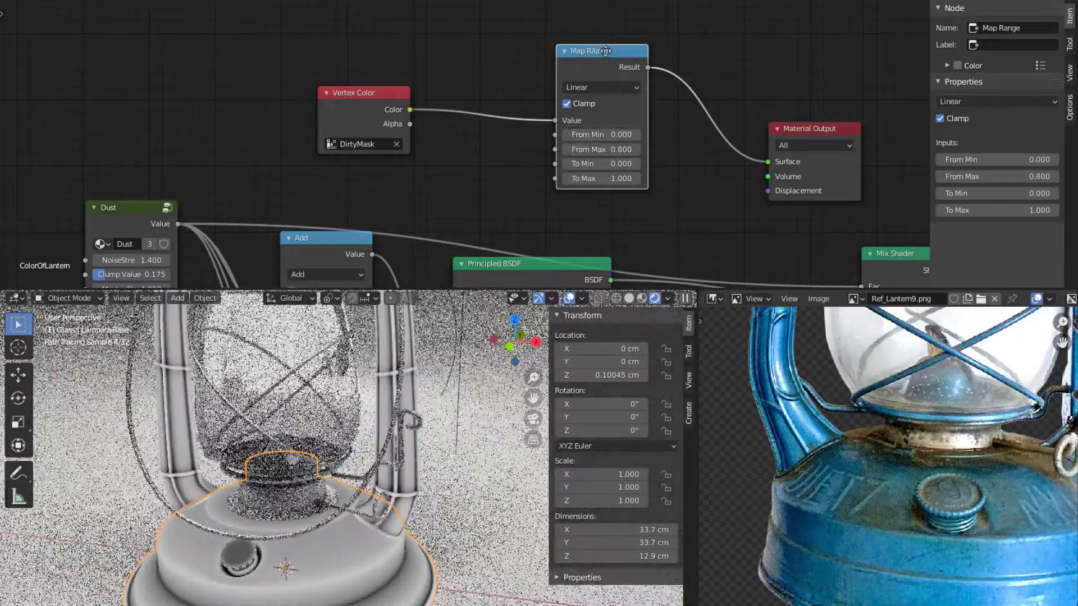
Spread the Map Range and Vertex Color nodes apart to make room between them.
{"action": "left_click_drag", "start_coordinate": [605, 51], "coordinate": [635, 48]}
{"action": "left_click_drag", "start_coordinate": [396, 93], "coordinate": [410, 47]}
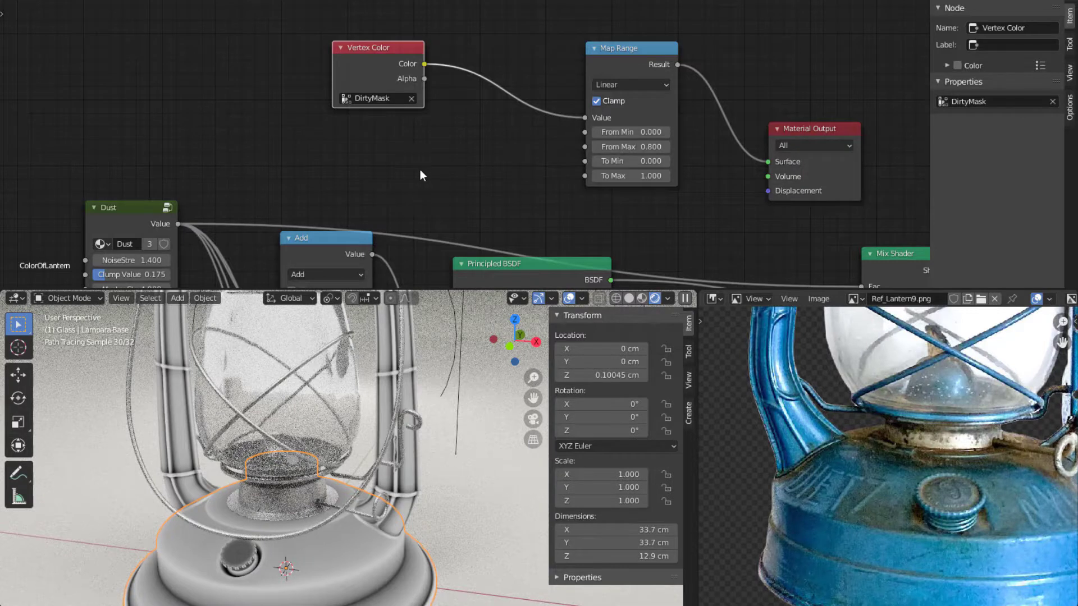
{"action": "left_click_drag", "start_coordinate": [361, 62], "coordinate": [314, 44]}
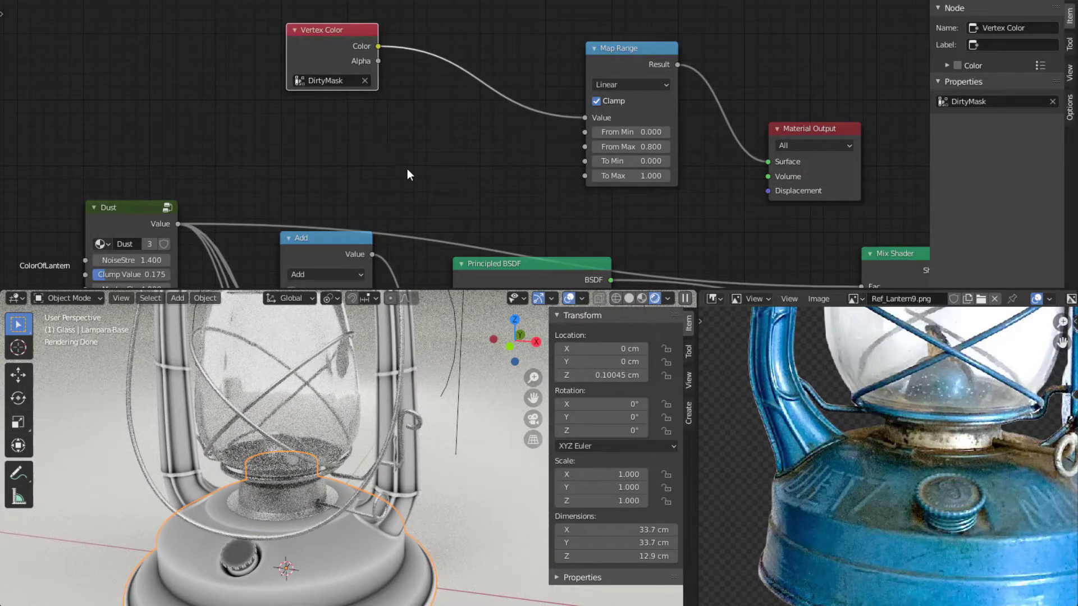
Add a Texture Coordinate node and place it directly below the Vertex Color node, shifting the latter up.
{"action": "key", "text": "shift+a"}
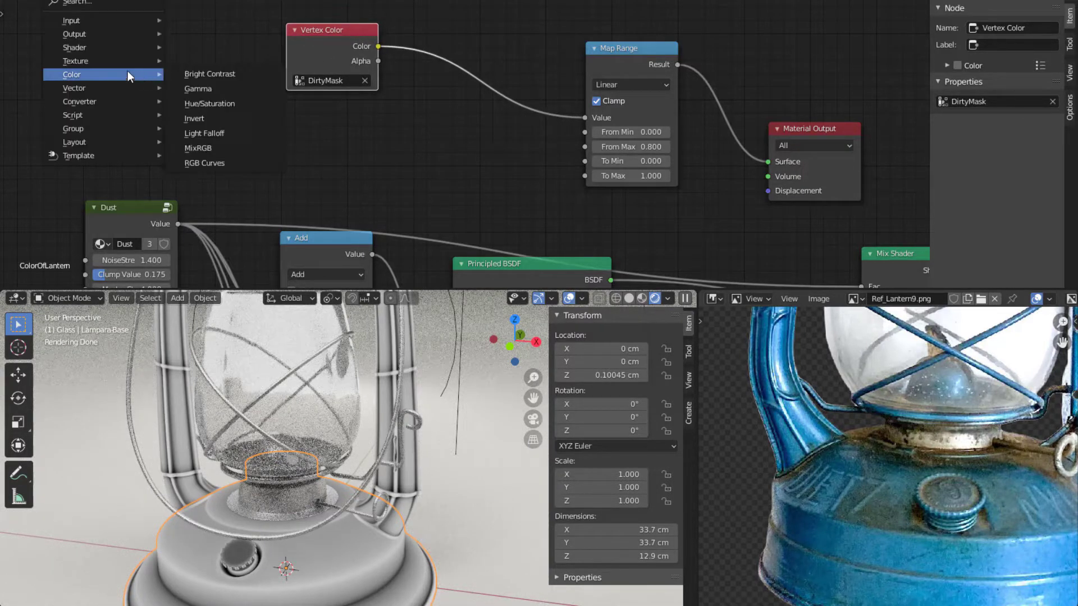
{"action": "mouse_move", "coordinate": [168, 19]}
{"action": "left_click", "coordinate": [265, 212]}
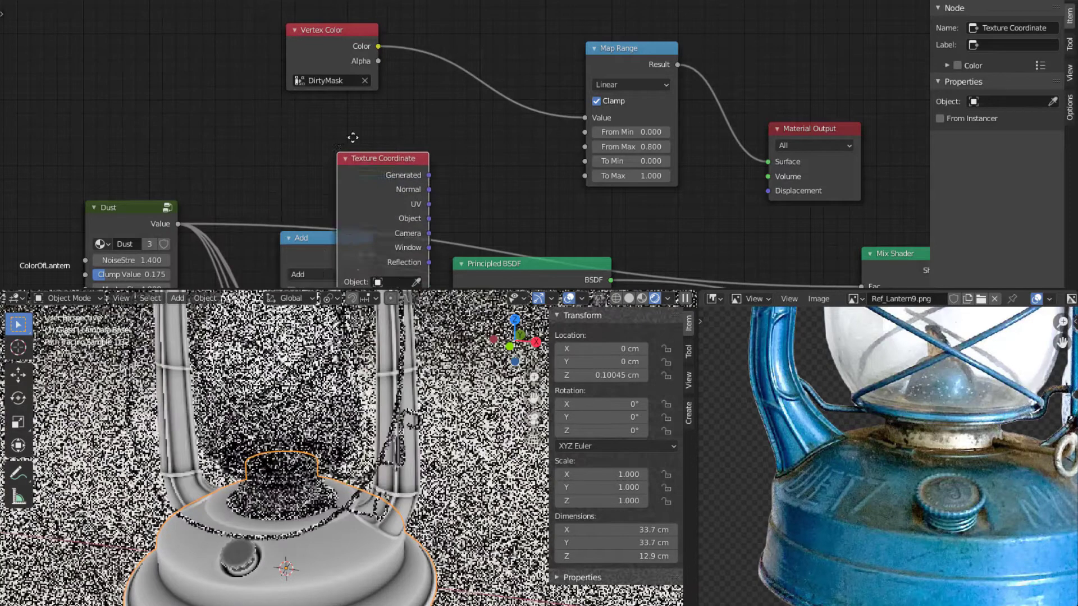
{"action": "left_click", "coordinate": [198, 59]}
{"action": "left_click_drag", "start_coordinate": [324, 40], "coordinate": [326, 1]}
{"action": "left_click_drag", "start_coordinate": [243, 88], "coordinate": [304, 85]}
Add a Noise Texture node beside Texture Coordinate and connect the Object output to its Vector input.
{"action": "key", "text": "shift+a"}
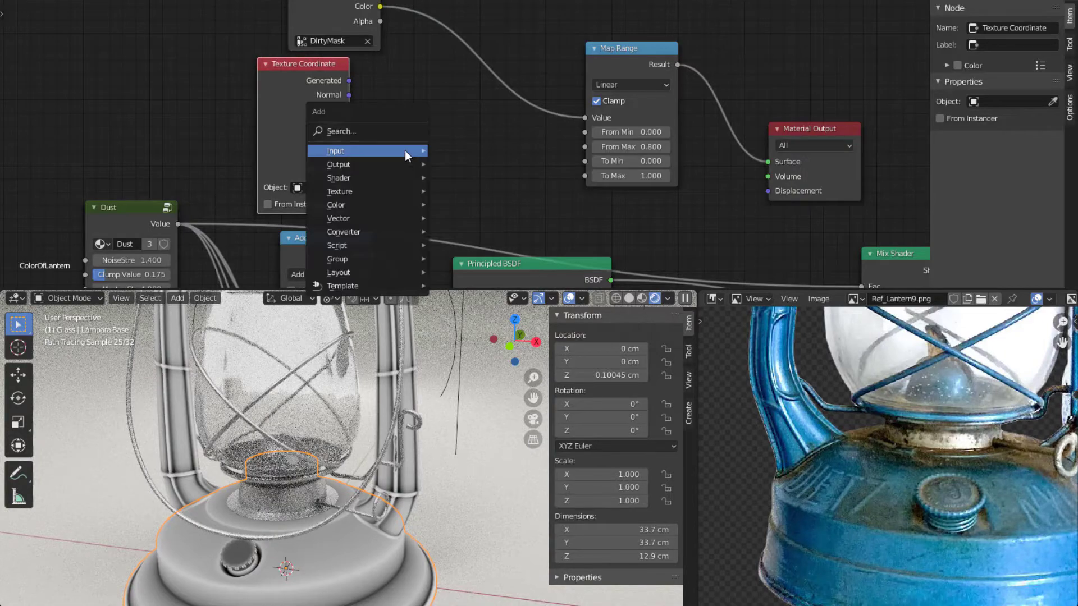
{"action": "mouse_move", "coordinate": [415, 190]}
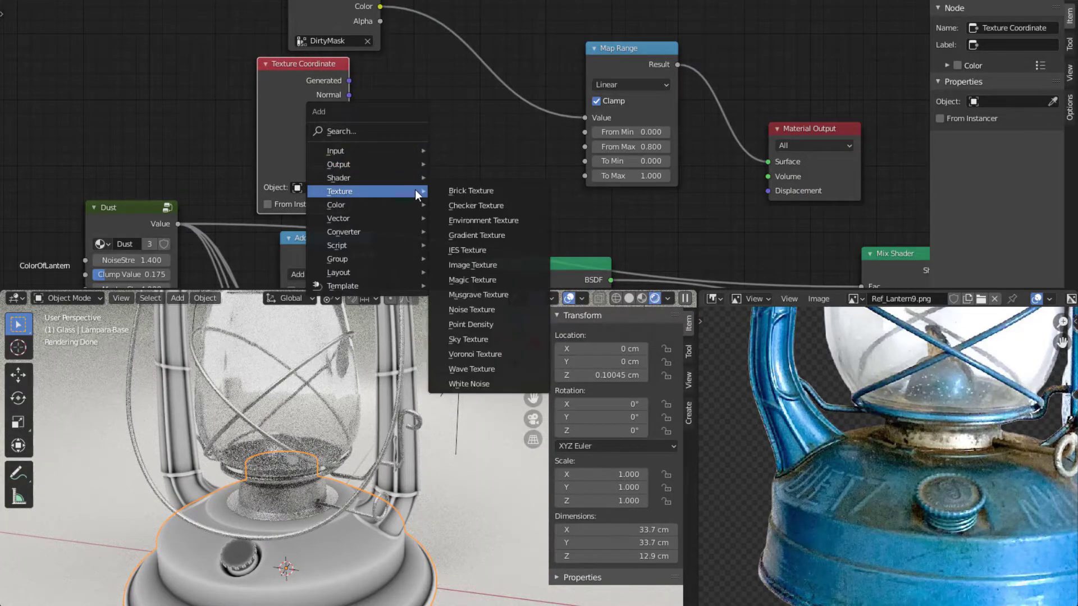
{"action": "left_click", "coordinate": [513, 309]}
{"action": "left_click", "coordinate": [431, 51]}
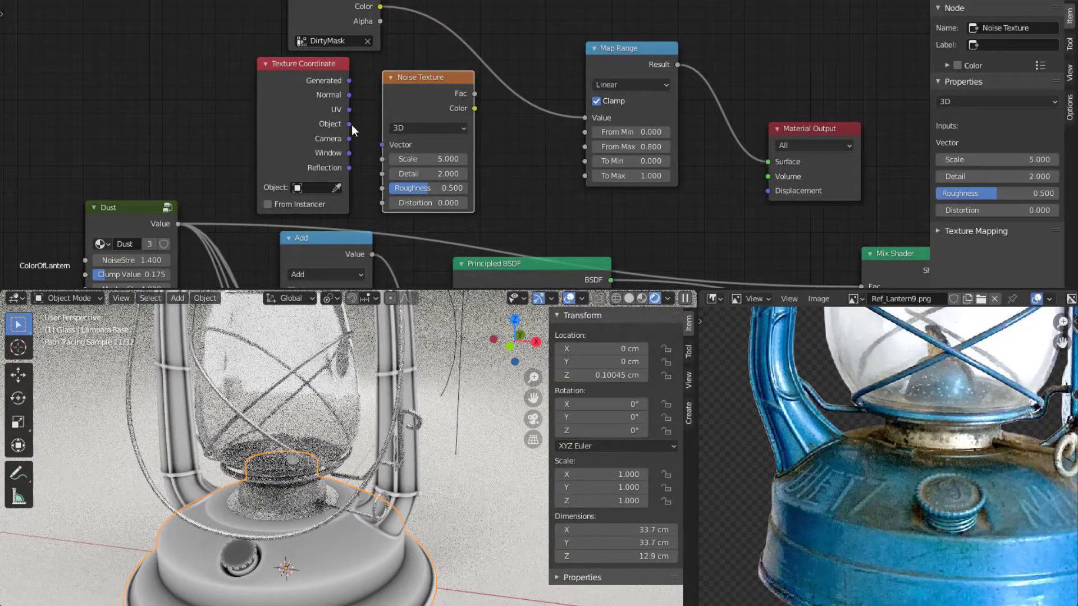
{"action": "left_click_drag", "start_coordinate": [349, 123], "coordinate": [382, 144]}
Shift the Map Range node aside and add a Math node set to Multiply between it and the Noise Texture.
{"action": "left_click", "coordinate": [624, 68]}
{"action": "left_click_drag", "start_coordinate": [624, 68], "coordinate": [663, 50]}
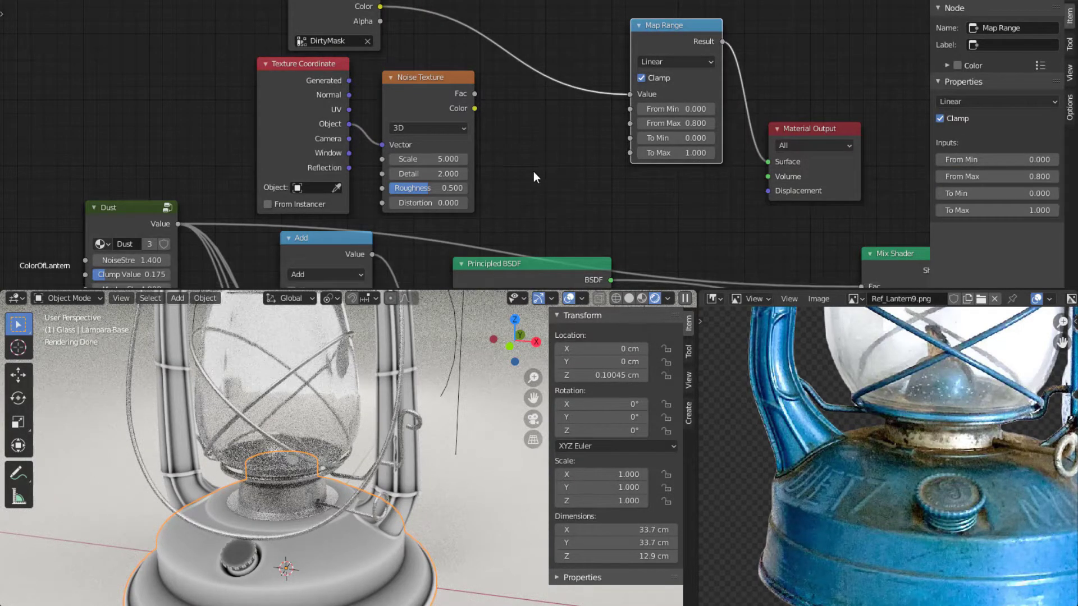
{"action": "key", "text": "shift+a"}
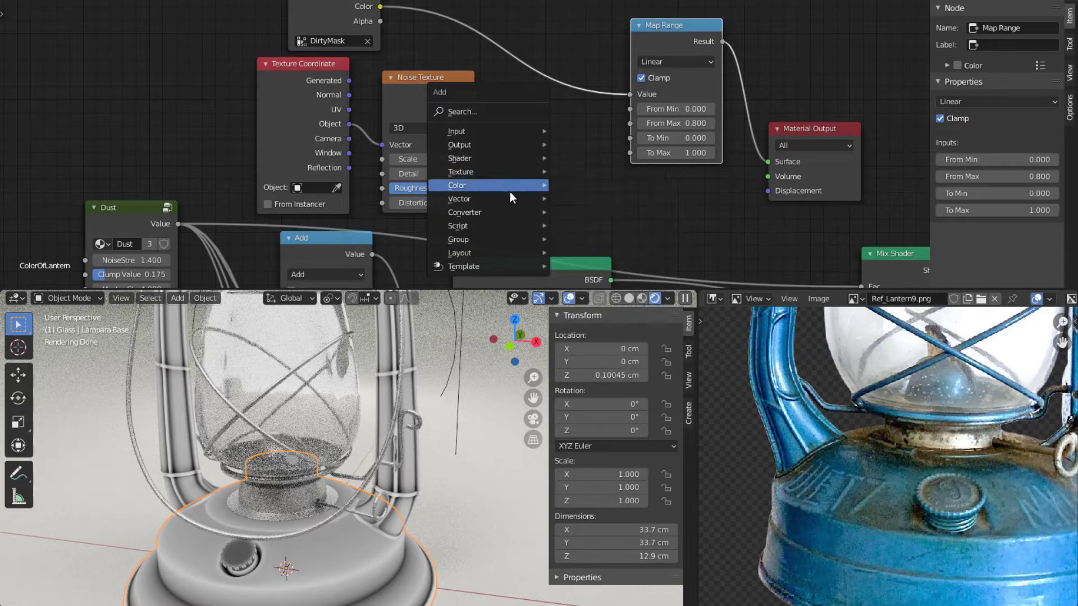
{"action": "mouse_move", "coordinate": [498, 214]}
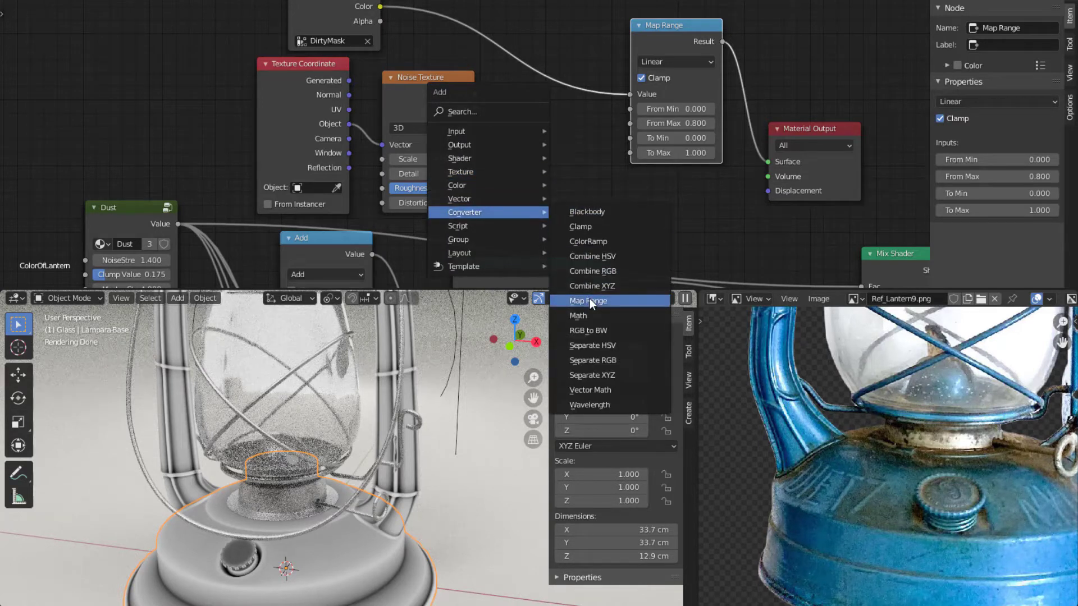
{"action": "left_click", "coordinate": [602, 315]}
{"action": "left_click", "coordinate": [526, 129]}
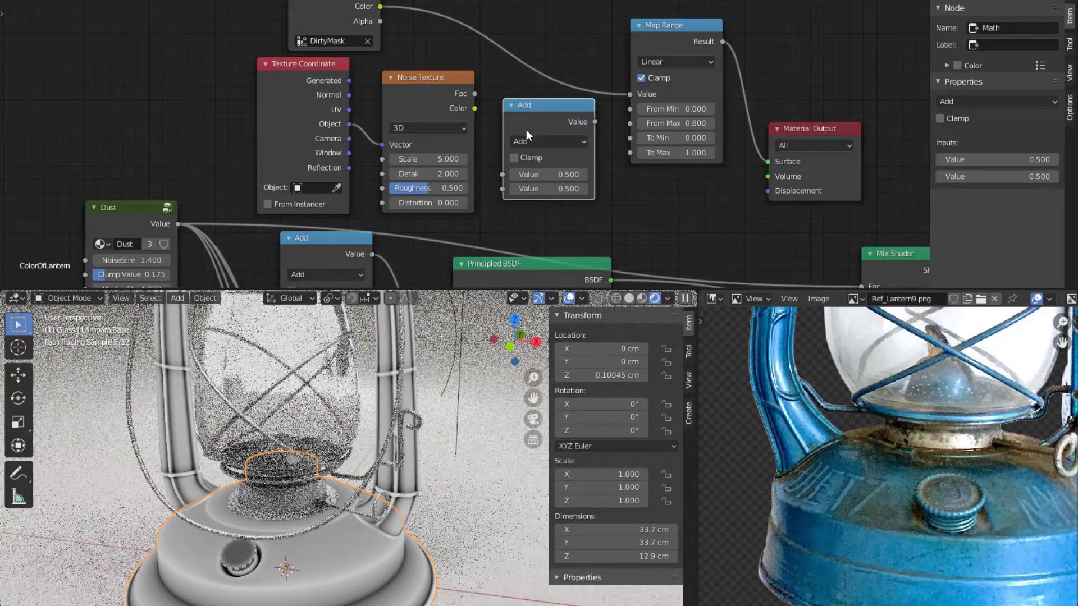
{"action": "left_click", "coordinate": [530, 137]}
{"action": "left_click", "coordinate": [530, 205]}
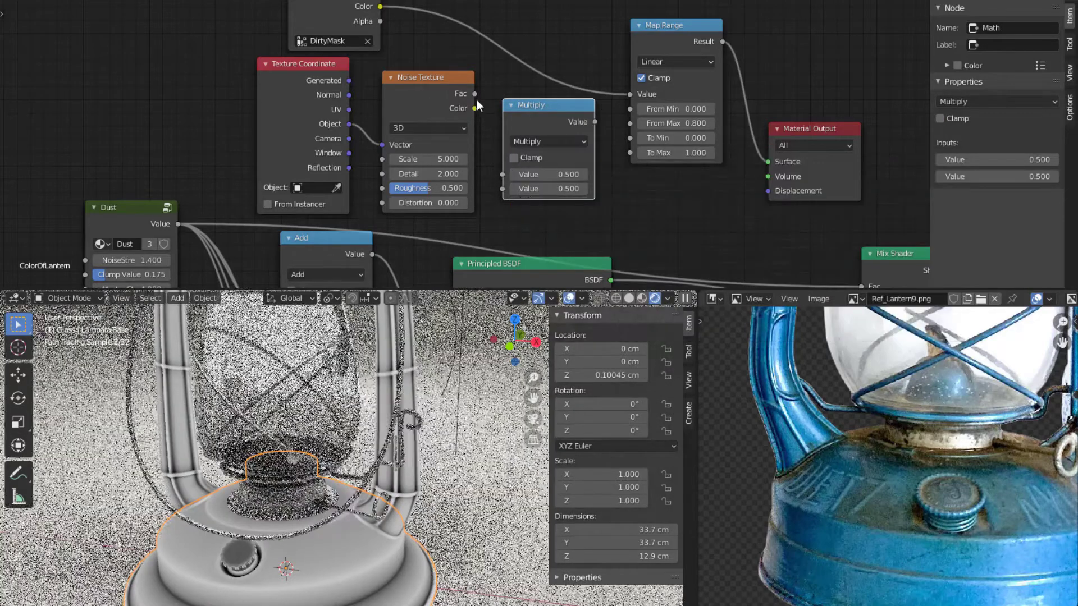
Connect the Noise Texture's Fac to Multiply's first Value and Multiply's output to Map Range's From Max.
{"action": "left_click", "coordinate": [474, 94]}
{"action": "left_click_drag", "start_coordinate": [499, 174], "coordinate": [502, 174]}
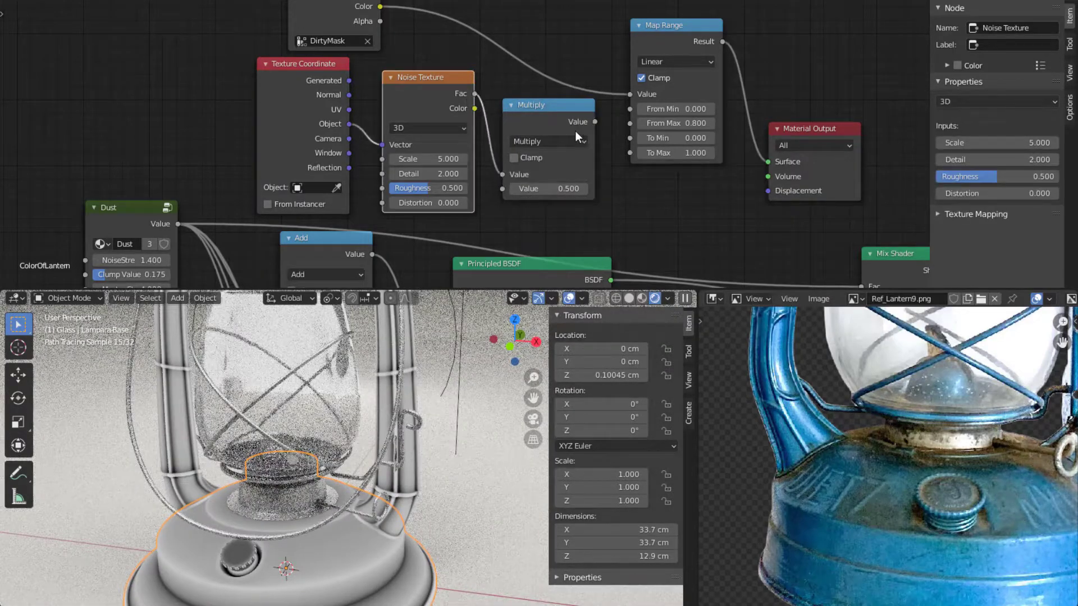
{"action": "left_click", "coordinate": [595, 122]}
{"action": "left_click_drag", "start_coordinate": [624, 122], "coordinate": [635, 124]}
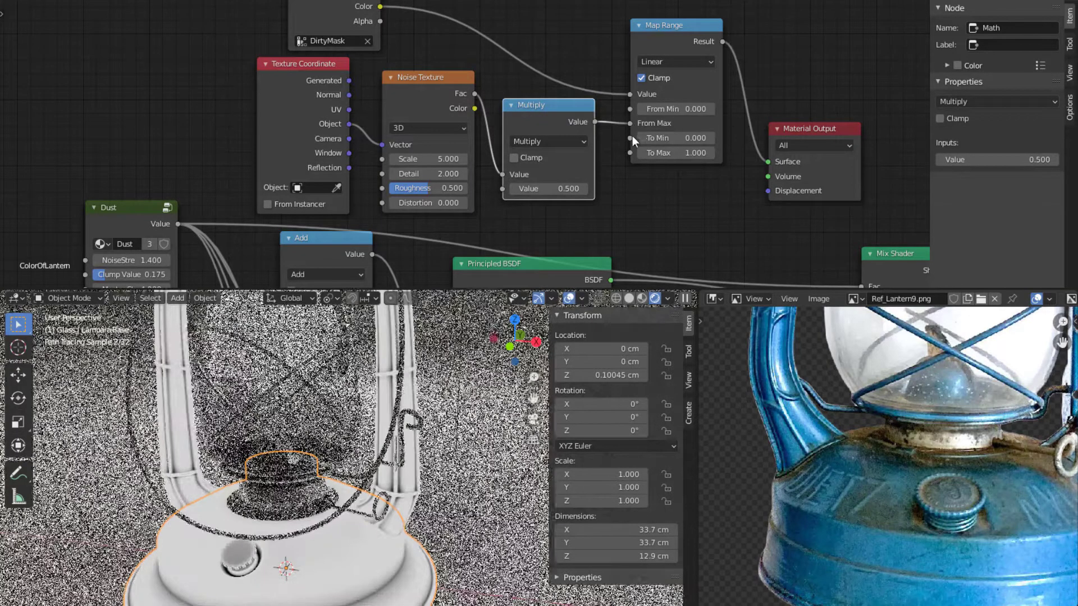
Set the Noise Texture's Scale to 8.9, Detail to 3.9 and Roughness to 0.717, and the Multiply node's value to 1.7.
{"action": "middle_click_drag", "start_coordinate": [606, 195], "coordinate": [636, 179]}
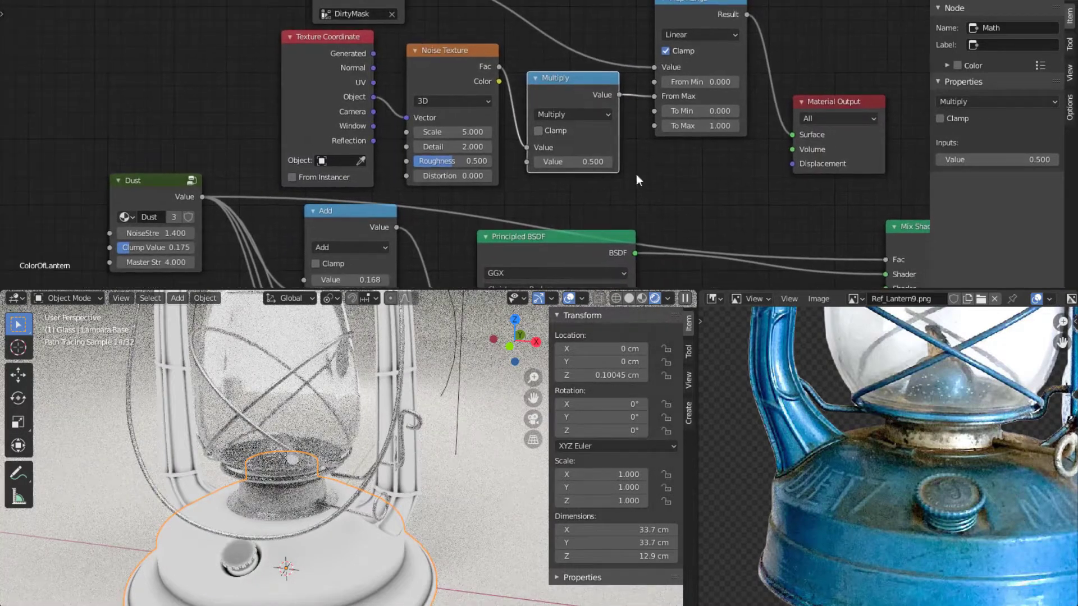
{"action": "left_click_drag", "start_coordinate": [440, 148], "coordinate": [475, 132]}
{"action": "mouse_move", "coordinate": [553, 162]}
{"action": "left_mouse_down"}
{"action": "mouse_move", "coordinate": [578, 161]}
{"action": "mouse_move", "coordinate": [566, 162]}
{"action": "left_mouse_up"}
{"action": "scroll", "coordinate": [349, 498], "scroll_direction": "up", "scroll_amount": 2}
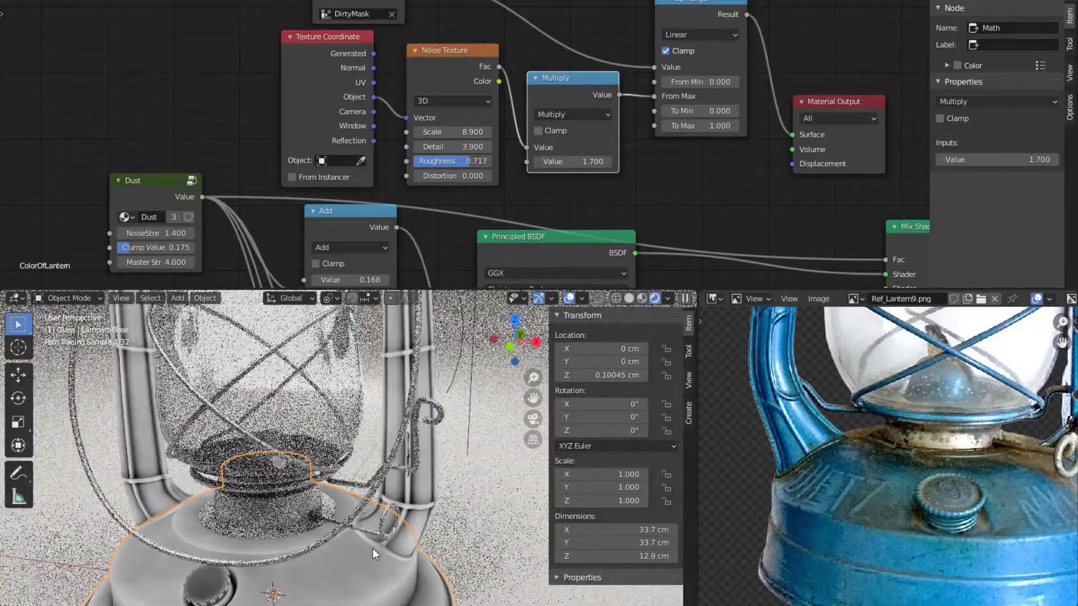
{"action": "scroll", "coordinate": [362, 516], "scroll_direction": "up", "scroll_amount": 2}
{"action": "scroll", "coordinate": [367, 477], "scroll_direction": "up", "scroll_amount": 2}
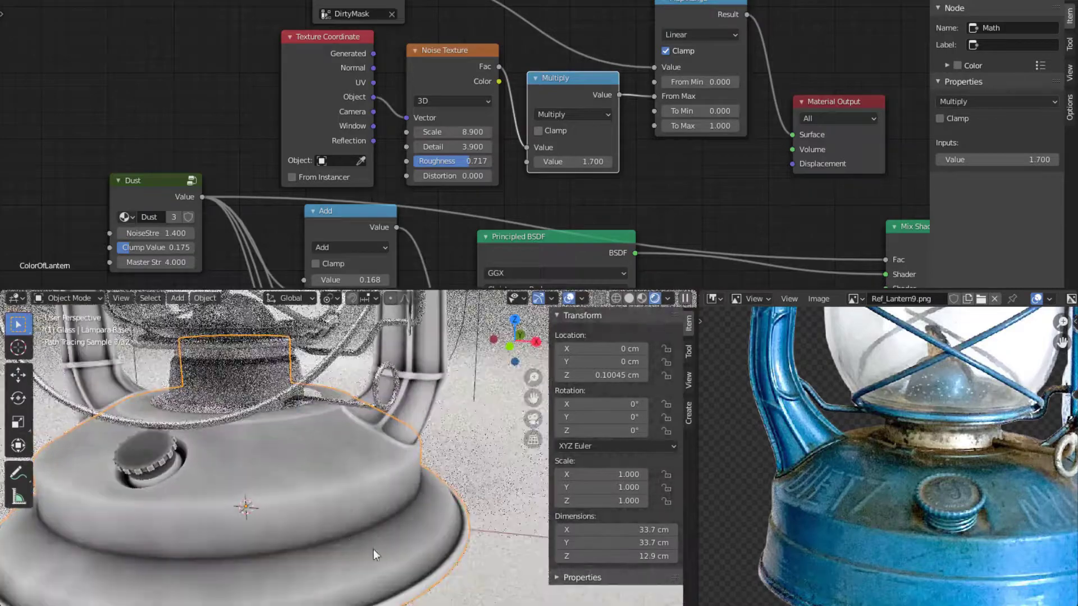
Set the Noise Texture's Scale to 23.2 and Roughness to 0.65, and the Multiply node's value to 0.4.
{"action": "left_click_drag", "start_coordinate": [476, 162], "coordinate": [496, 135]}
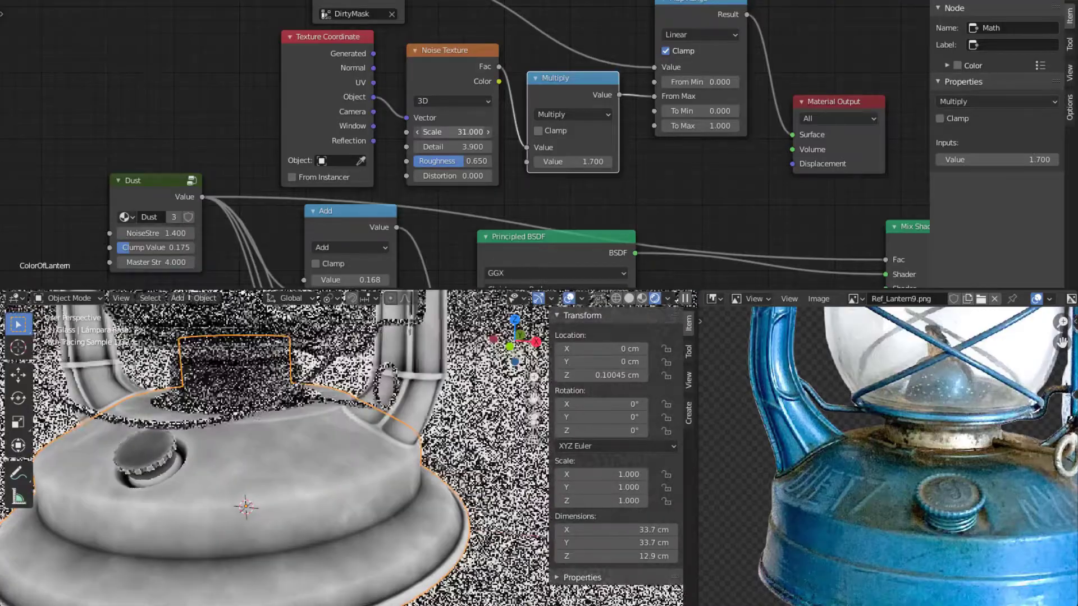
{"action": "left_click_drag", "start_coordinate": [562, 134], "coordinate": [540, 162]}
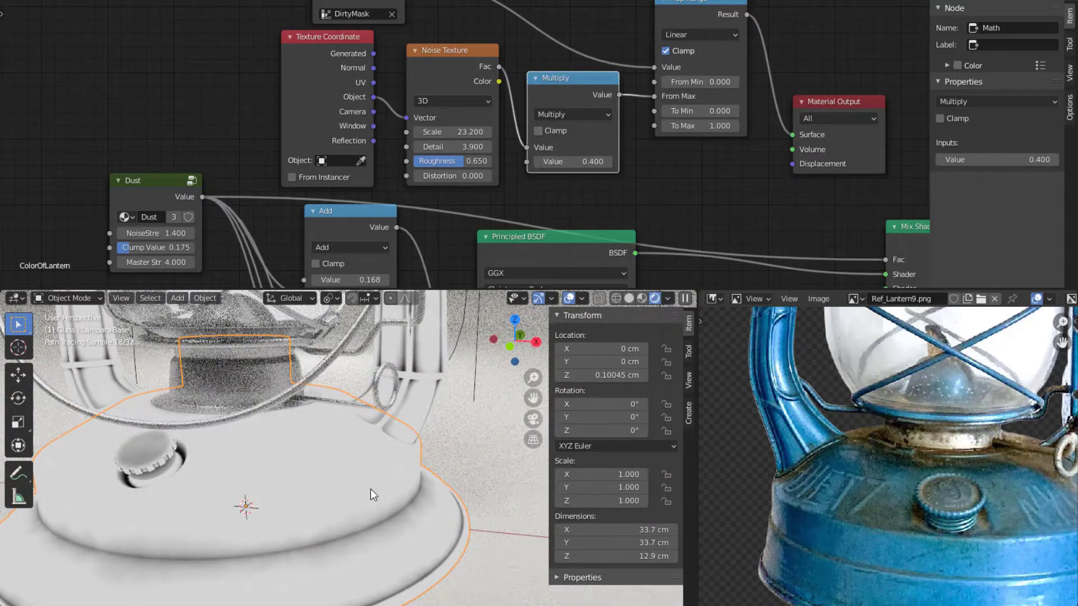
{"action": "scroll", "coordinate": [371, 490], "scroll_direction": "down", "scroll_amount": 2}
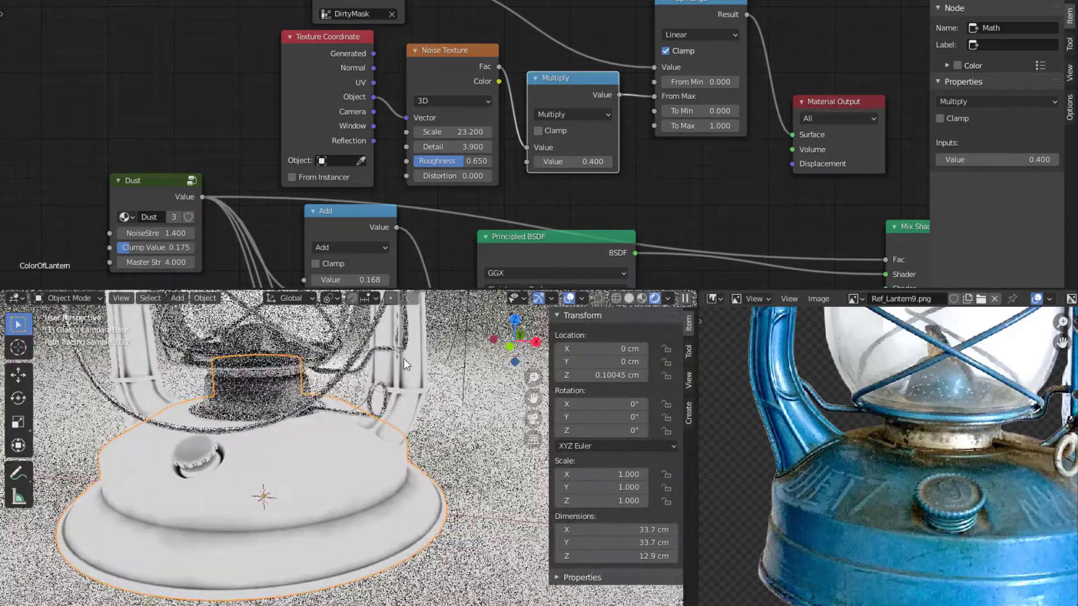
{"action": "middle_click_drag", "start_coordinate": [399, 382], "coordinate": [397, 419], "text": "shift"}
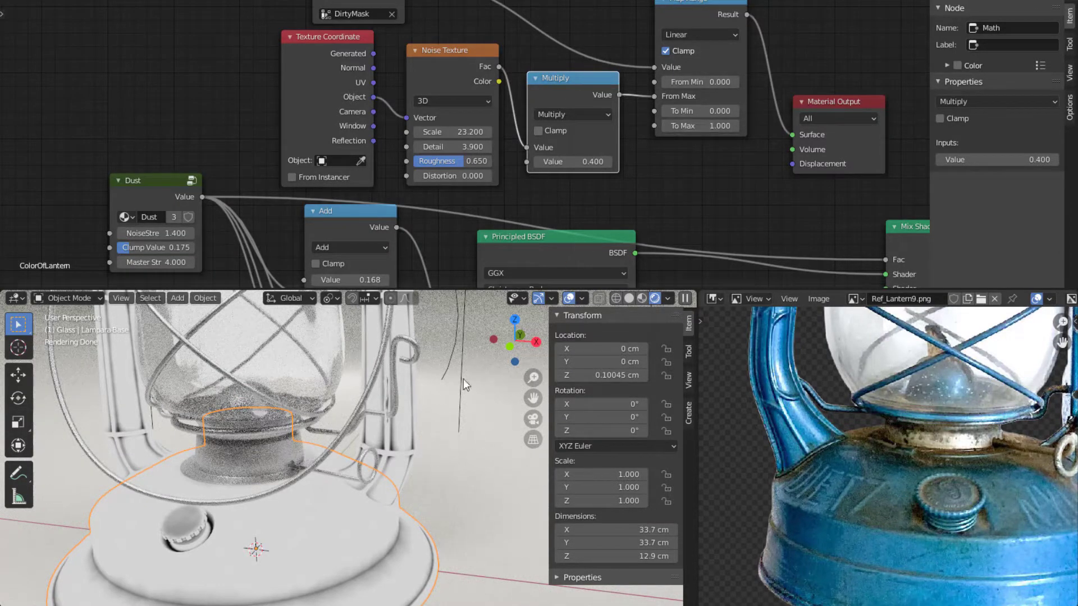
{"action": "scroll", "coordinate": [463, 379], "scroll_direction": "down", "scroll_amount": 5}
{"action": "scroll", "coordinate": [315, 490], "scroll_direction": "up", "scroll_amount": 5}
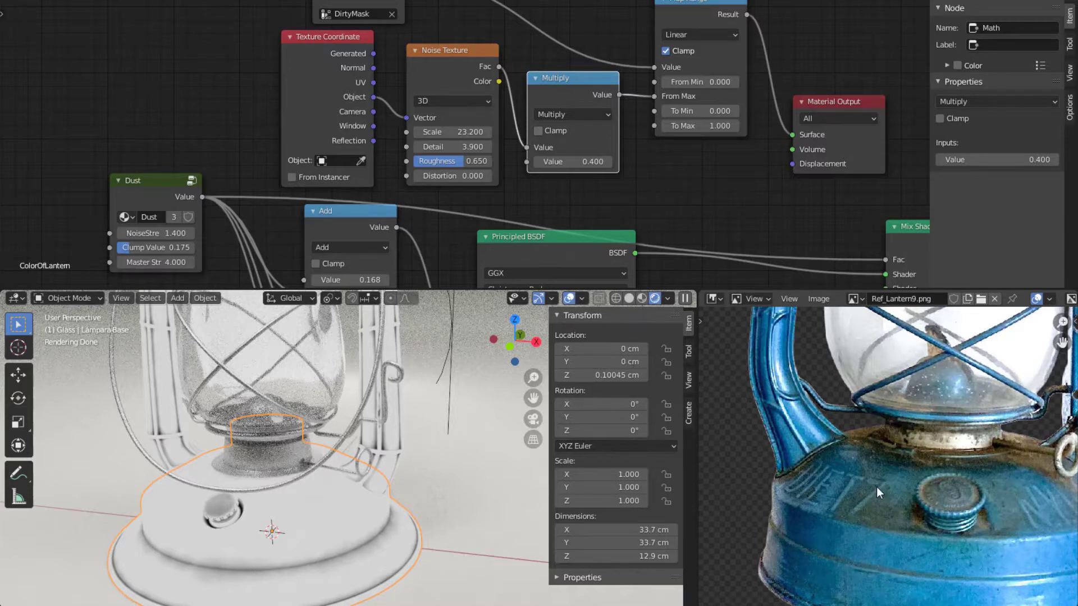
Move the Material Output beyond the Mix Shader and connect the Mix Shader's output to its Surface input.
{"action": "scroll", "coordinate": [722, 235], "scroll_direction": "down", "scroll_amount": 3}
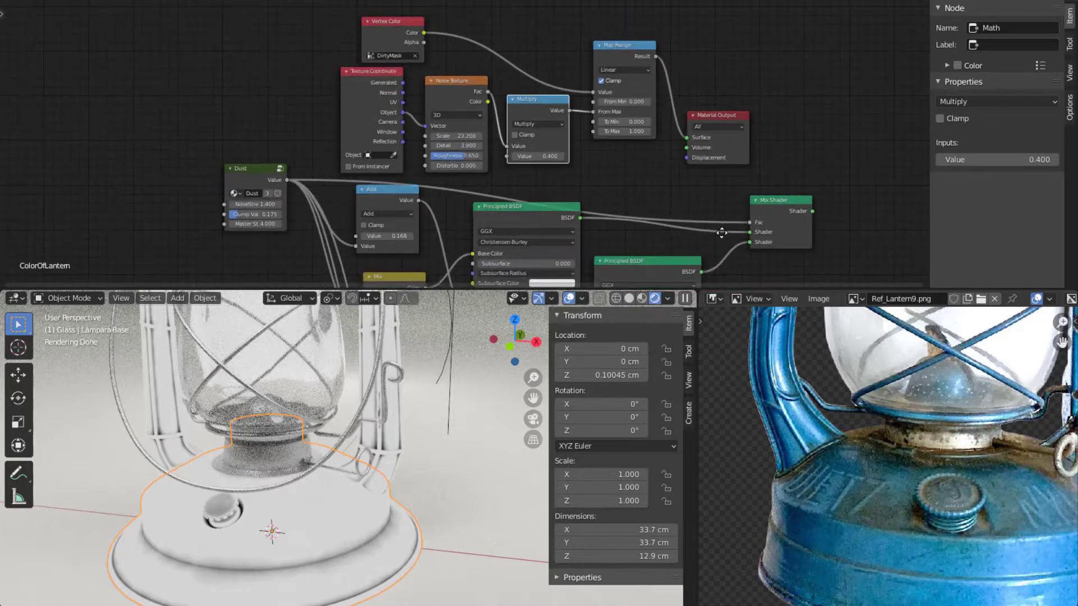
{"action": "middle_click_drag", "start_coordinate": [722, 235], "coordinate": [640, 132]}
{"action": "middle_click_drag", "start_coordinate": [726, 117], "coordinate": [649, 183]}
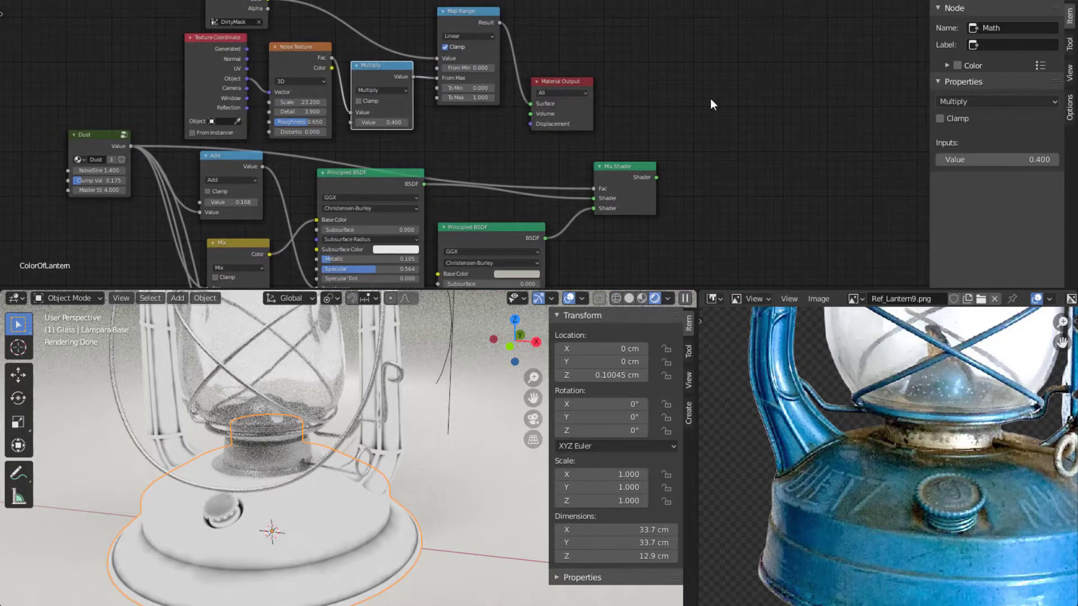
{"action": "left_click_drag", "start_coordinate": [585, 88], "coordinate": [746, 119]}
{"action": "scroll", "coordinate": [731, 158], "scroll_direction": "up", "scroll_amount": 3}
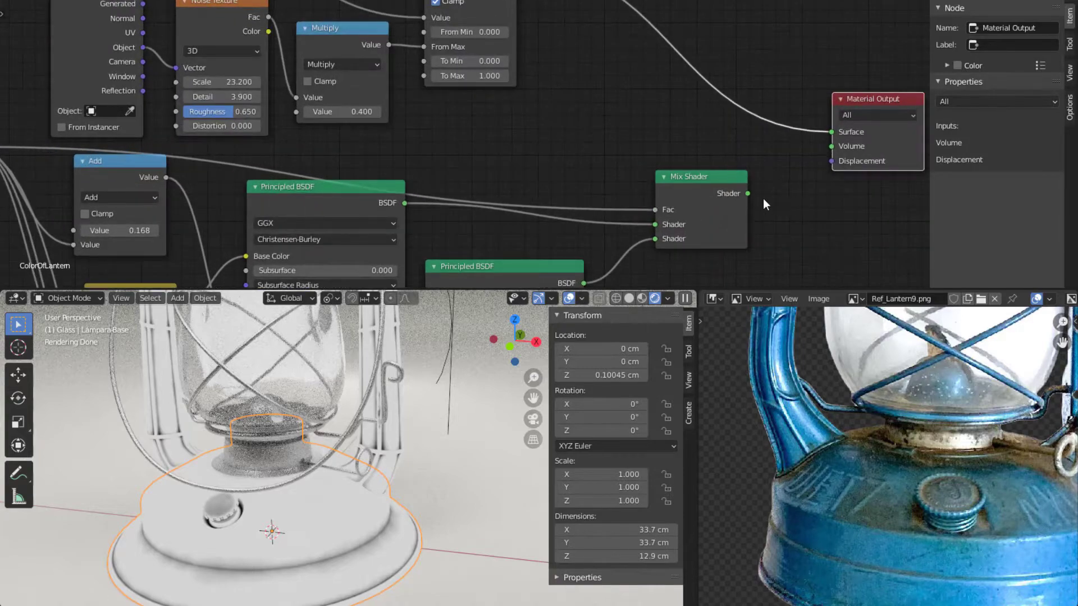
{"action": "left_click_drag", "start_coordinate": [748, 194], "coordinate": [832, 131]}
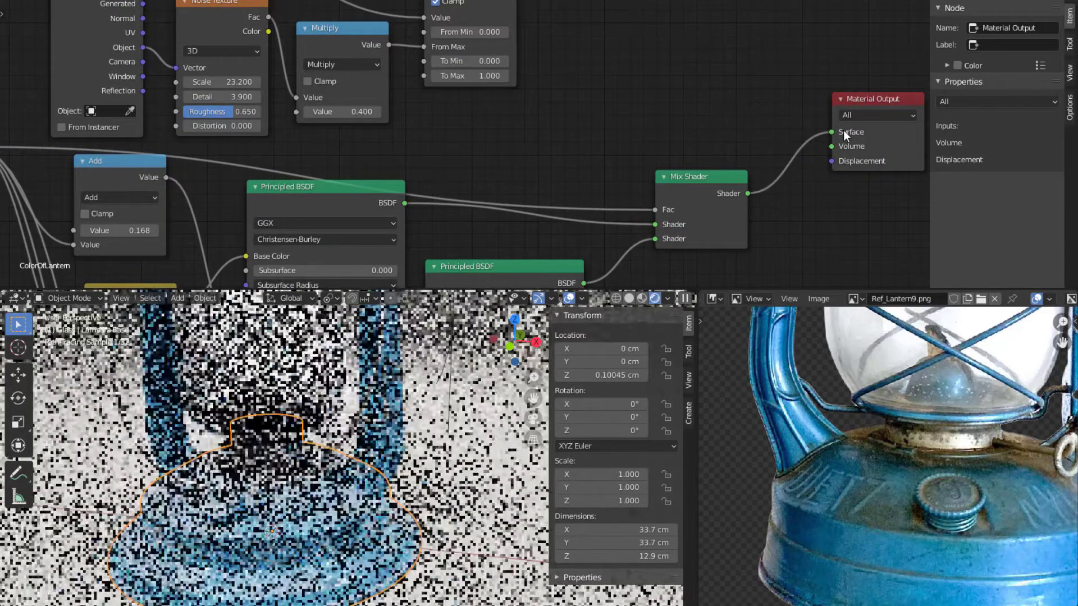
Shift the Mix Shader and both Principled BSDF nodes toward the Material Output, freeing space after the first color Mix node.
{"action": "middle_click_drag", "start_coordinate": [563, 146], "coordinate": [563, 0]}
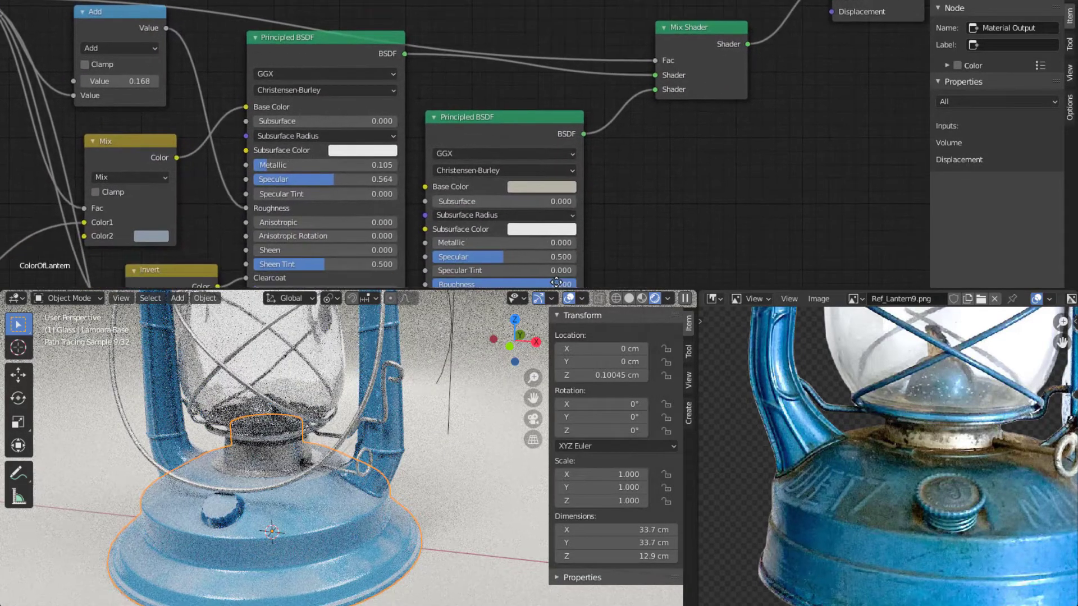
{"action": "scroll", "coordinate": [697, 232], "scroll_direction": "down", "scroll_amount": 2}
{"action": "middle_click_drag", "start_coordinate": [688, 190], "coordinate": [625, 247]}
{"action": "left_click_drag", "start_coordinate": [584, 126], "coordinate": [638, 75]}
{"action": "left_click_drag", "start_coordinate": [480, 188], "coordinate": [586, 143]}
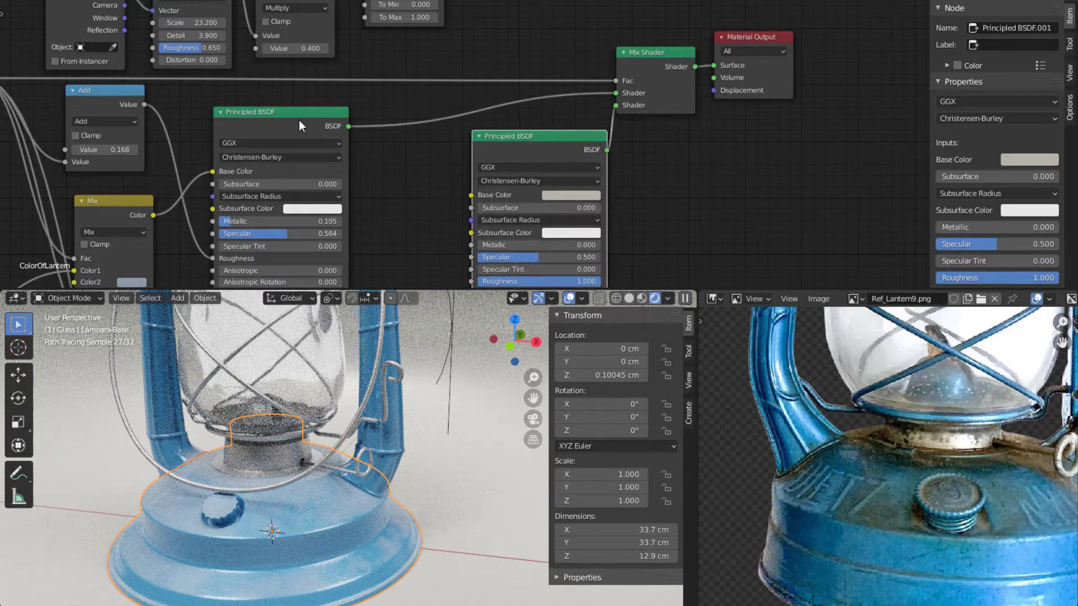
{"action": "left_click_drag", "start_coordinate": [301, 119], "coordinate": [400, 130]}
Select all dirt mask nodes from Vertex Color through Map Range and move them together back above the Dust group.
{"action": "middle_click_drag", "start_coordinate": [282, 174], "coordinate": [500, 303]}
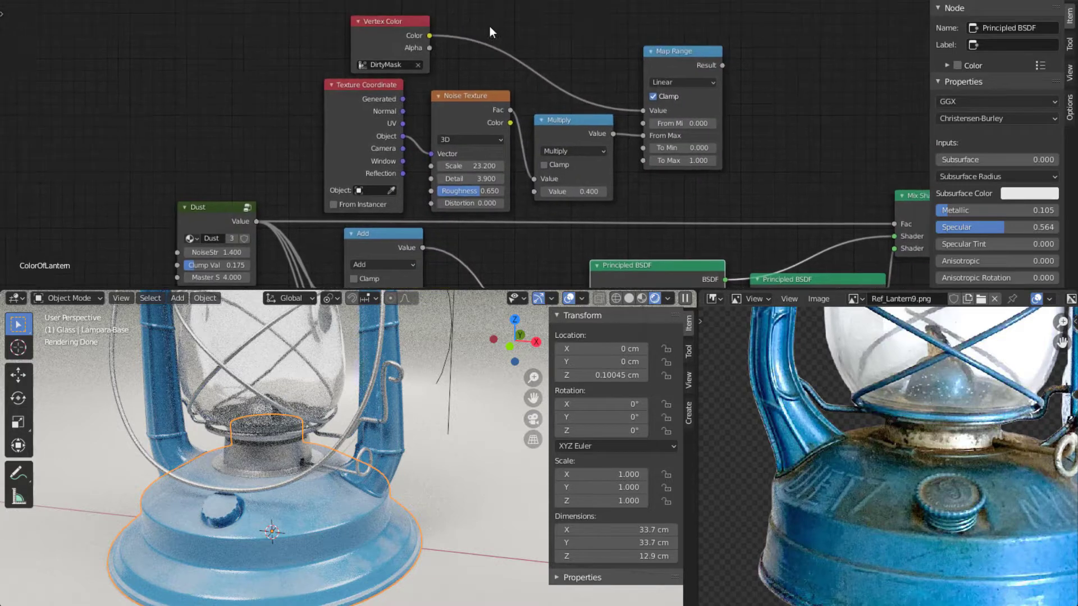
{"action": "scroll", "coordinate": [408, 45], "scroll_direction": "down", "scroll_amount": 2}
{"action": "left_click_drag", "start_coordinate": [380, 66], "coordinate": [674, 136]}
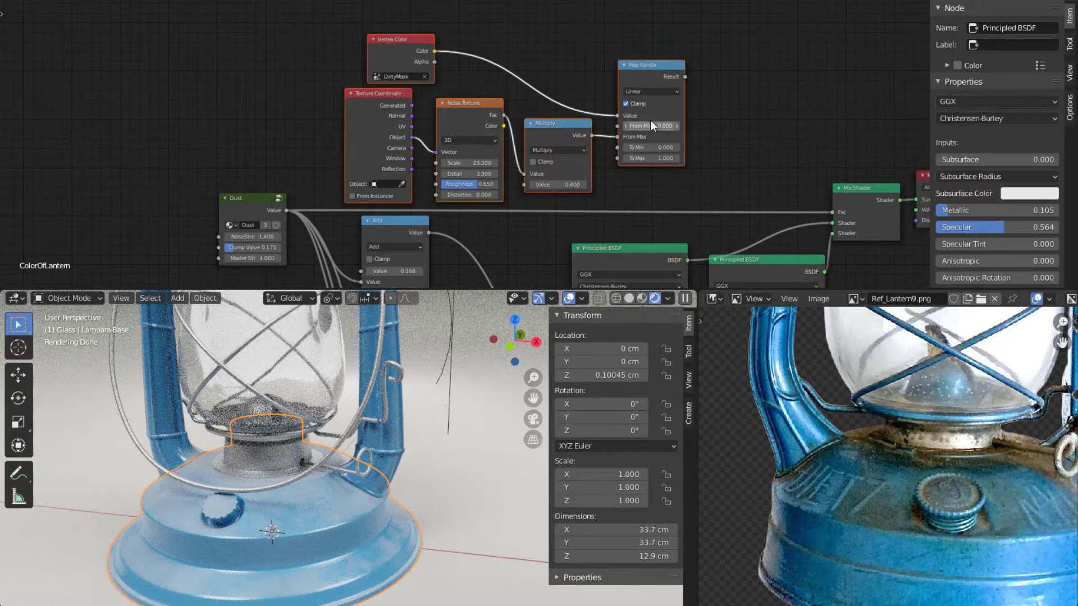
{"action": "left_click_drag", "start_coordinate": [351, 23], "coordinate": [651, 106]}
{"action": "left_click_drag", "start_coordinate": [648, 70], "coordinate": [344, 36]}
{"action": "middle_click_drag", "start_coordinate": [449, 109], "coordinate": [449, 56]}
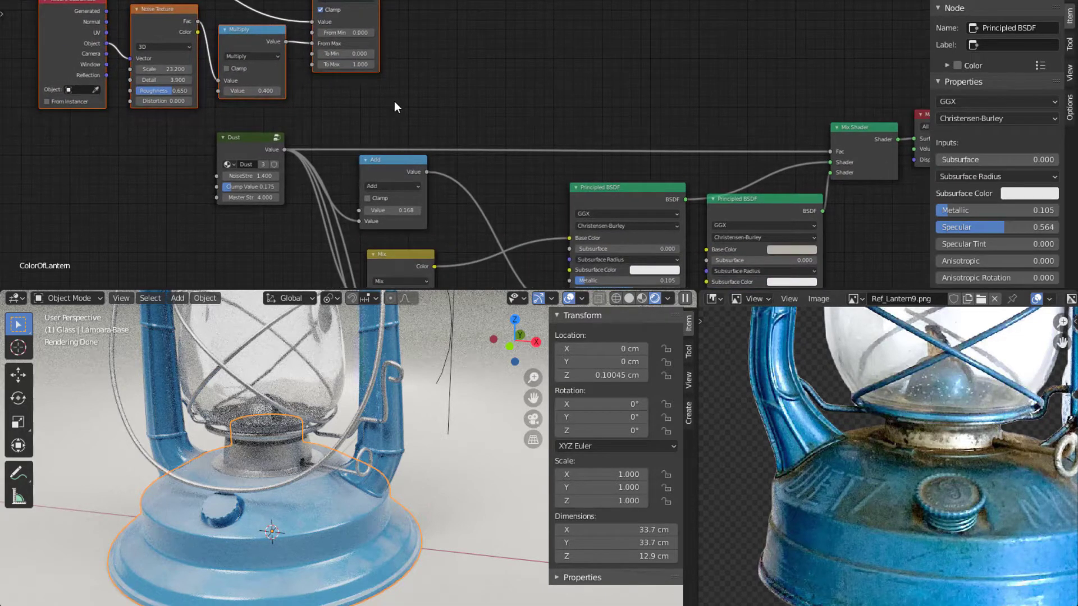
Nudge the existing color Mix node up and insert a new MixRGB node between it and the first Principled BSDF's Base Color.
{"action": "middle_click_drag", "start_coordinate": [480, 123], "coordinate": [572, 147]}
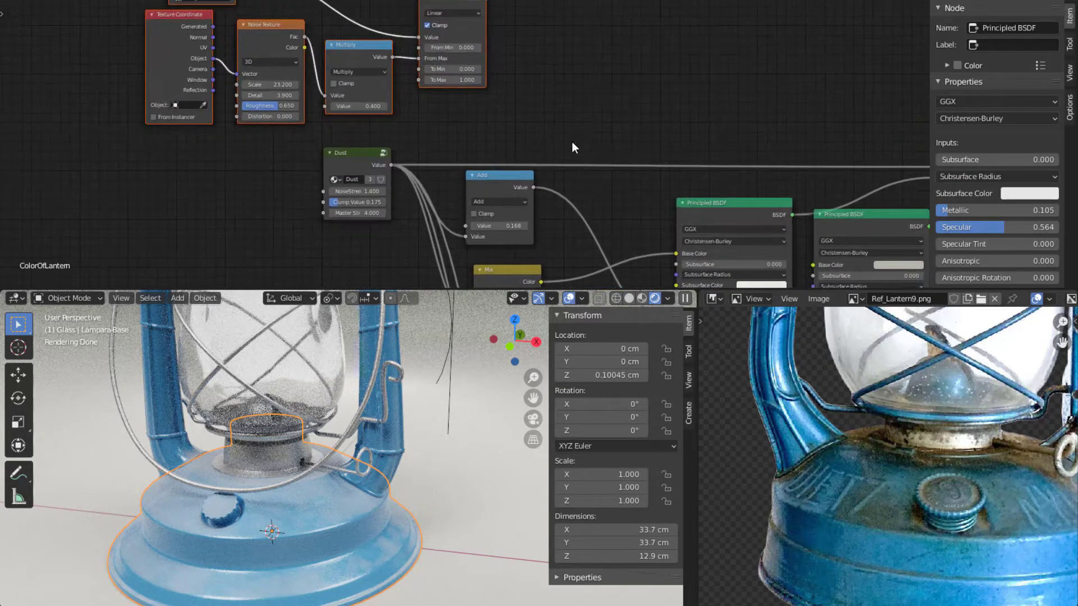
{"action": "middle_click_drag", "start_coordinate": [553, 204], "coordinate": [450, 164]}
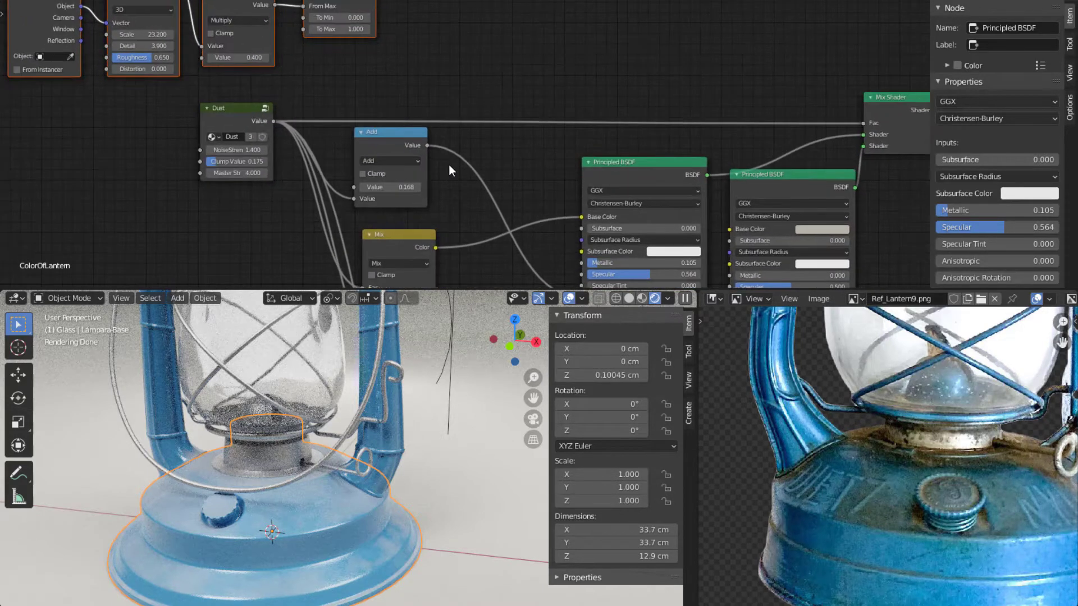
{"action": "left_click_drag", "start_coordinate": [391, 234], "coordinate": [395, 236]}
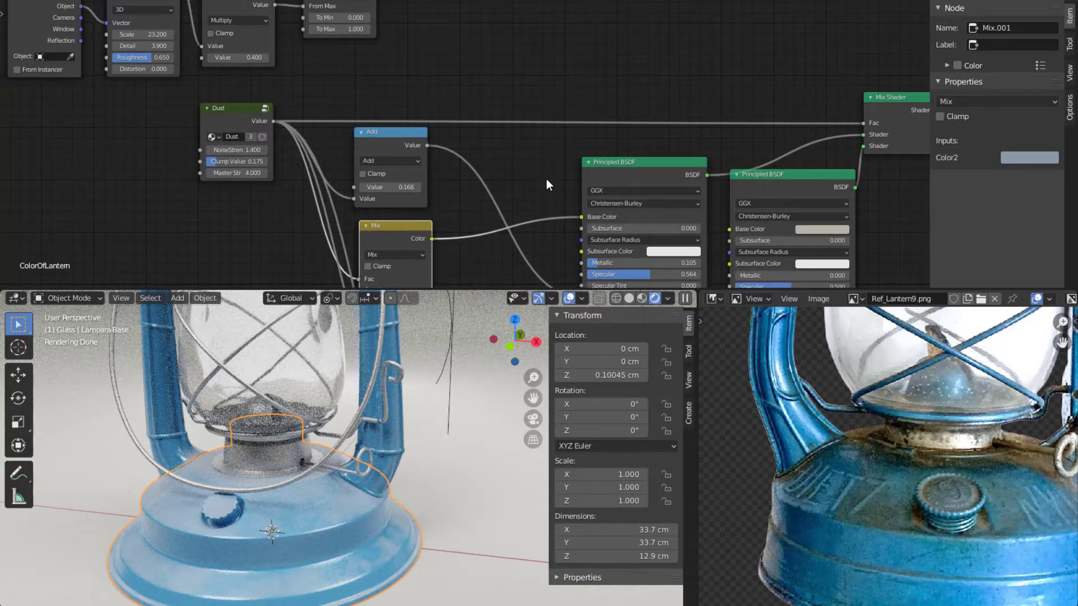
{"action": "key", "text": "shift+a"}
{"action": "mouse_move", "coordinate": [506, 150]}
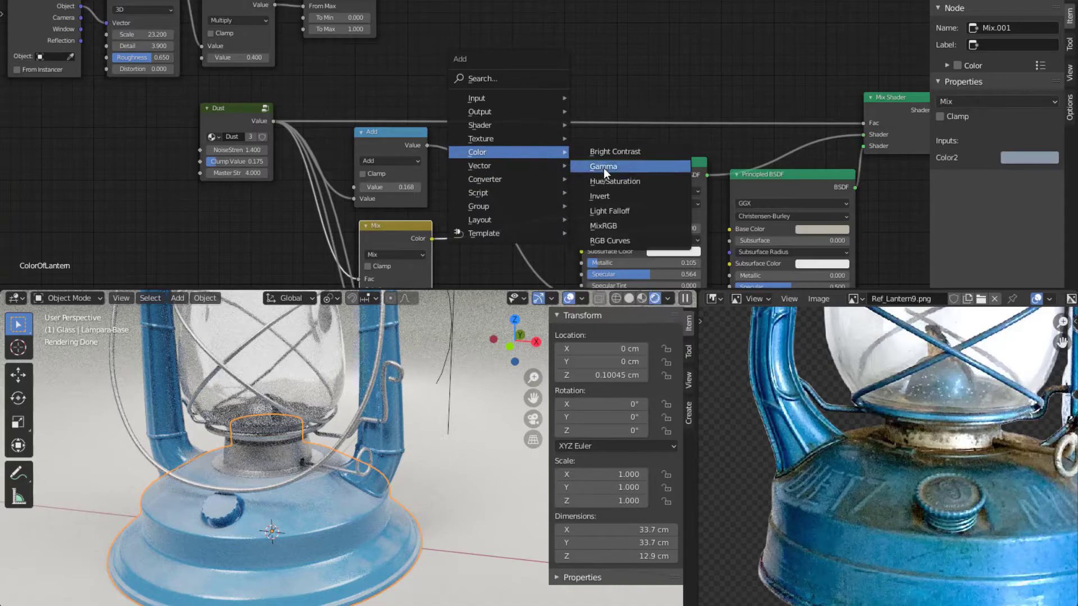
{"action": "left_click", "coordinate": [604, 226]}
{"action": "left_click", "coordinate": [531, 150]}
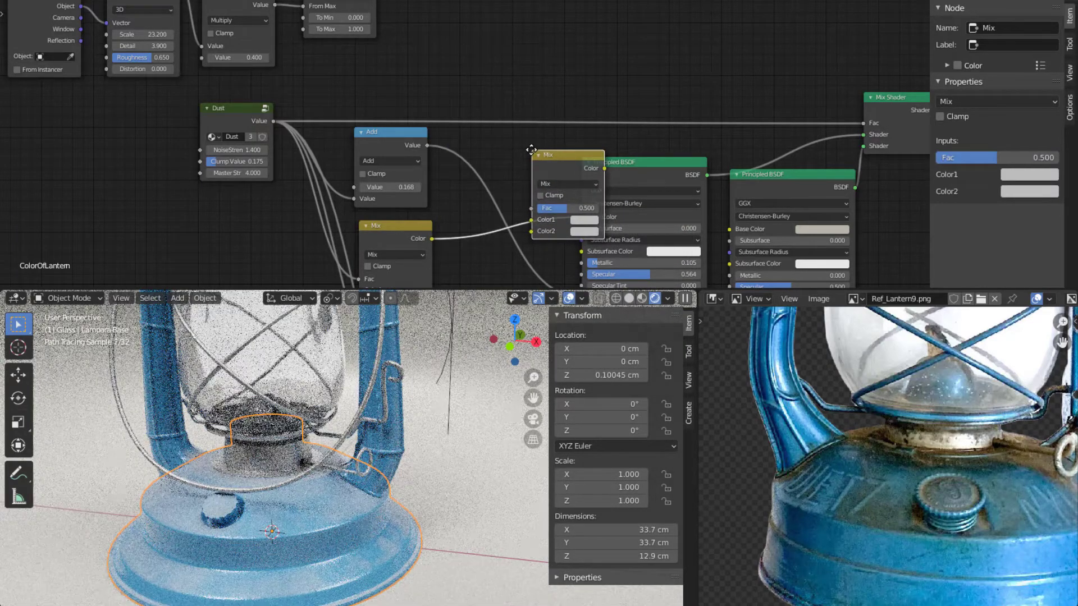
{"action": "left_click", "coordinate": [531, 150]}
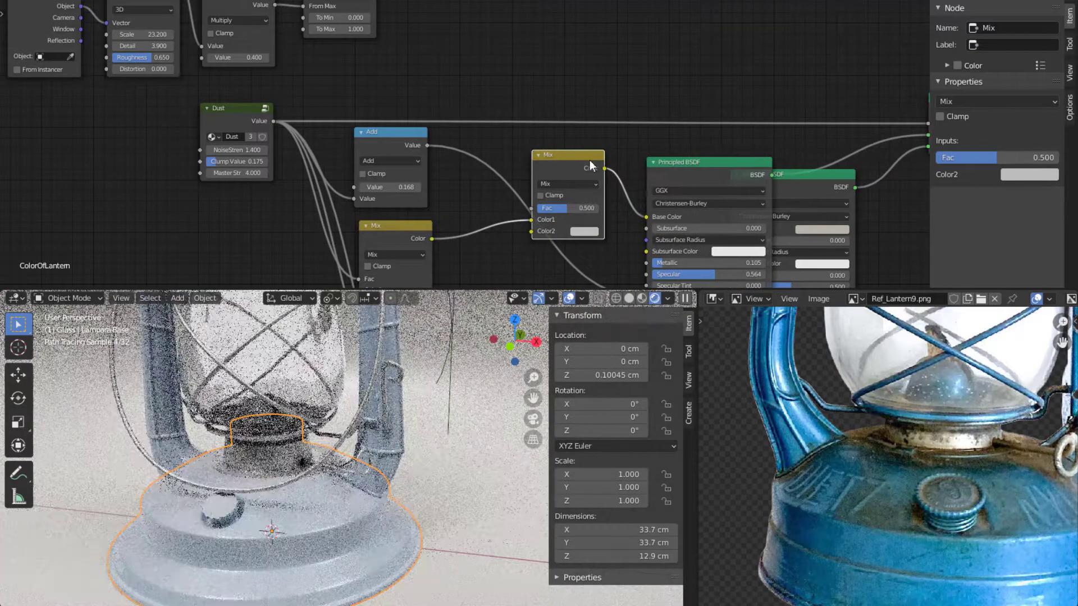
{"action": "left_click_drag", "start_coordinate": [589, 162], "coordinate": [614, 152]}
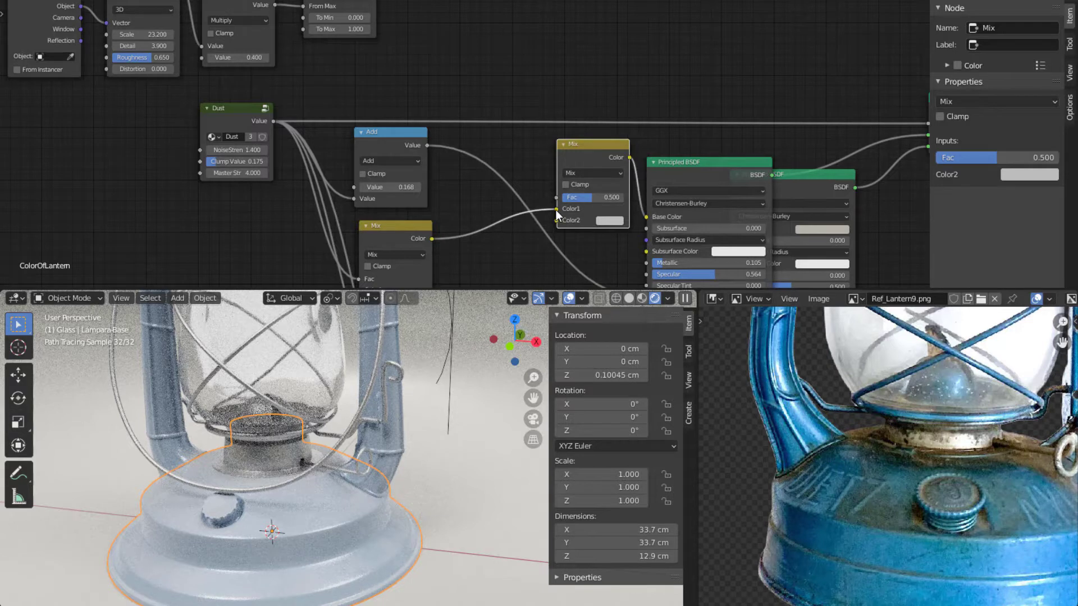
Move the incoming color link from Color1 to Color2 on the new Mix node, and try its Fac at 1 and 0.
{"action": "mouse_move", "coordinate": [556, 210]}
{"action": "left_mouse_down"}
{"action": "mouse_move", "coordinate": [531, 215]}
{"action": "mouse_move", "coordinate": [571, 222]}
{"action": "left_mouse_up"}
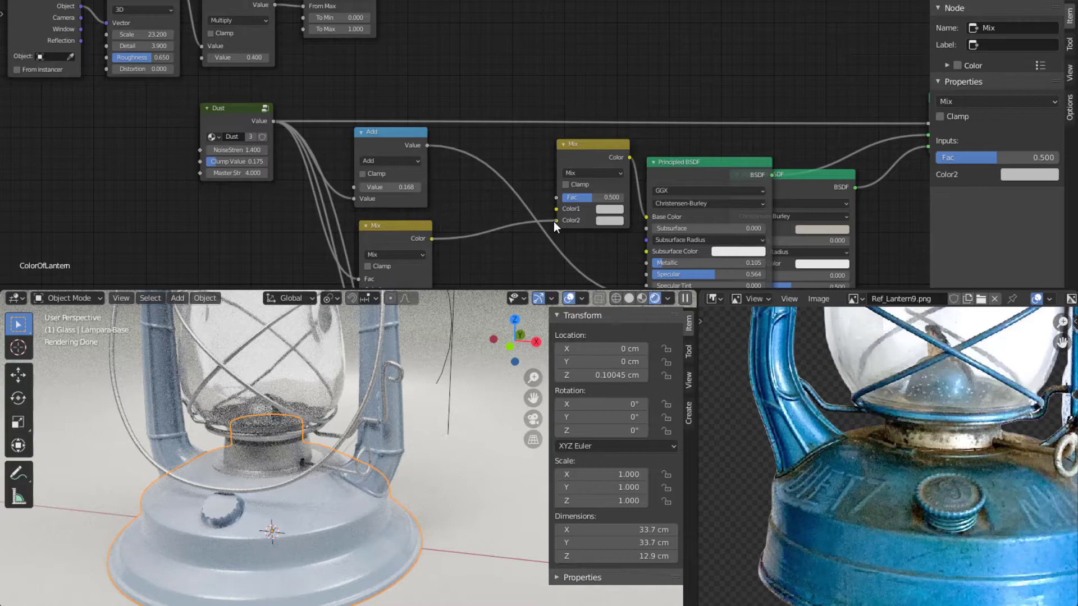
{"action": "left_click_drag", "start_coordinate": [554, 222], "coordinate": [554, 221]}
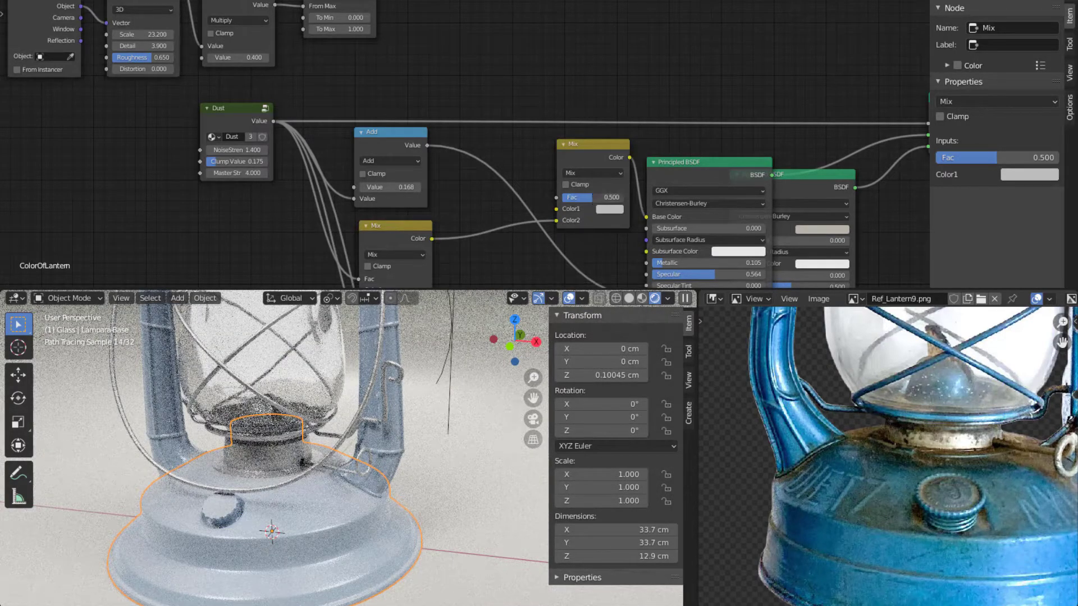
{"action": "left_click_drag", "start_coordinate": [593, 198], "coordinate": [624, 197]}
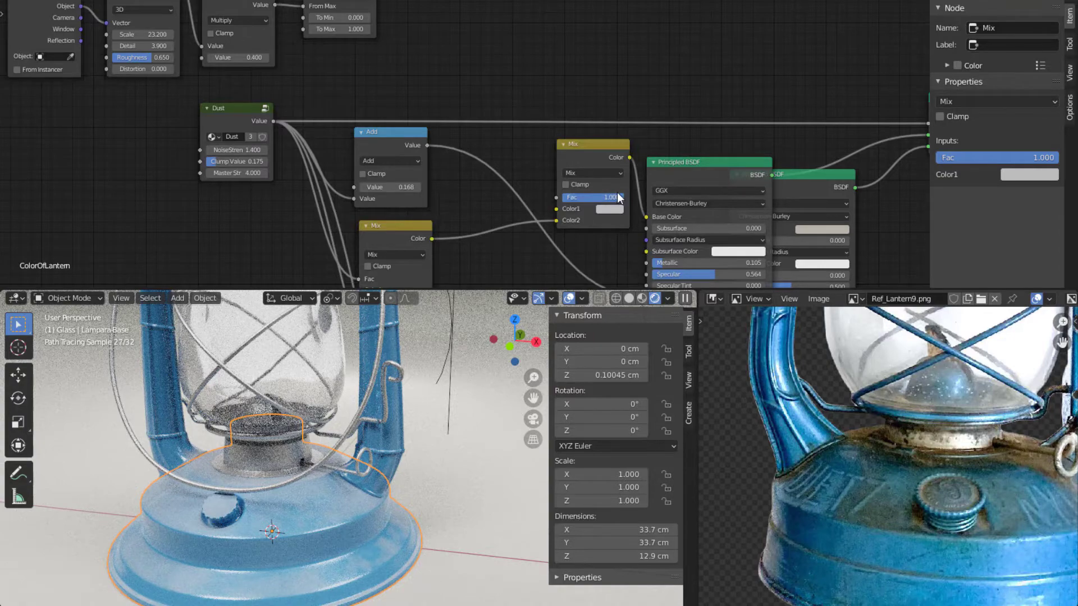
{"action": "left_click_drag", "start_coordinate": [618, 197], "coordinate": [561, 197]}
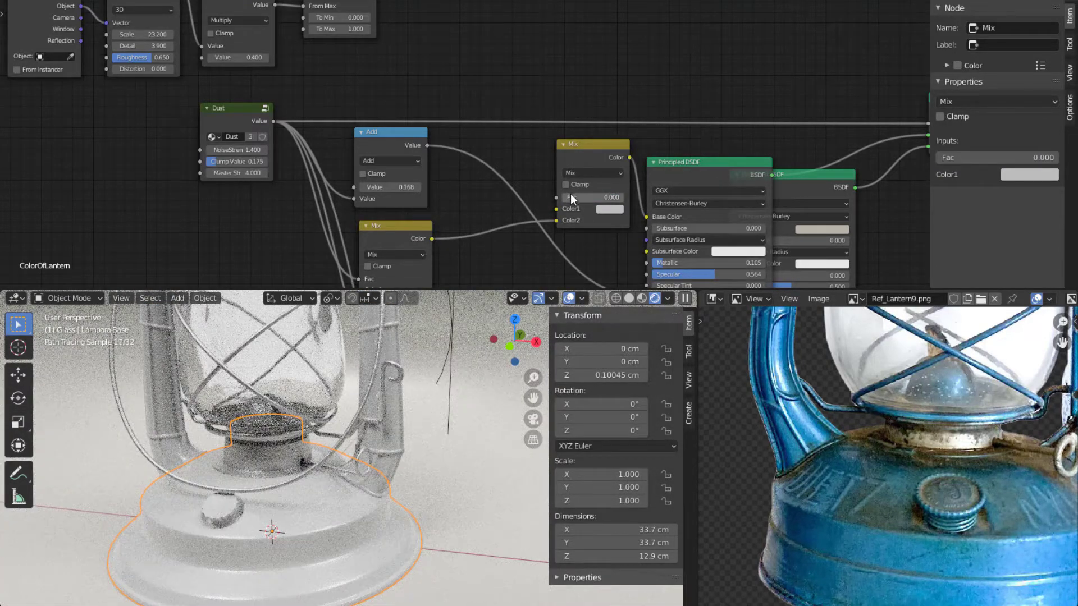
Darken the new Mix node's Color1 to a gray with an HSV value of 0.34.
{"action": "middle_click_drag", "start_coordinate": [442, 72], "coordinate": [472, 101]}
{"action": "scroll", "coordinate": [473, 97], "scroll_direction": "down", "scroll_amount": 2}
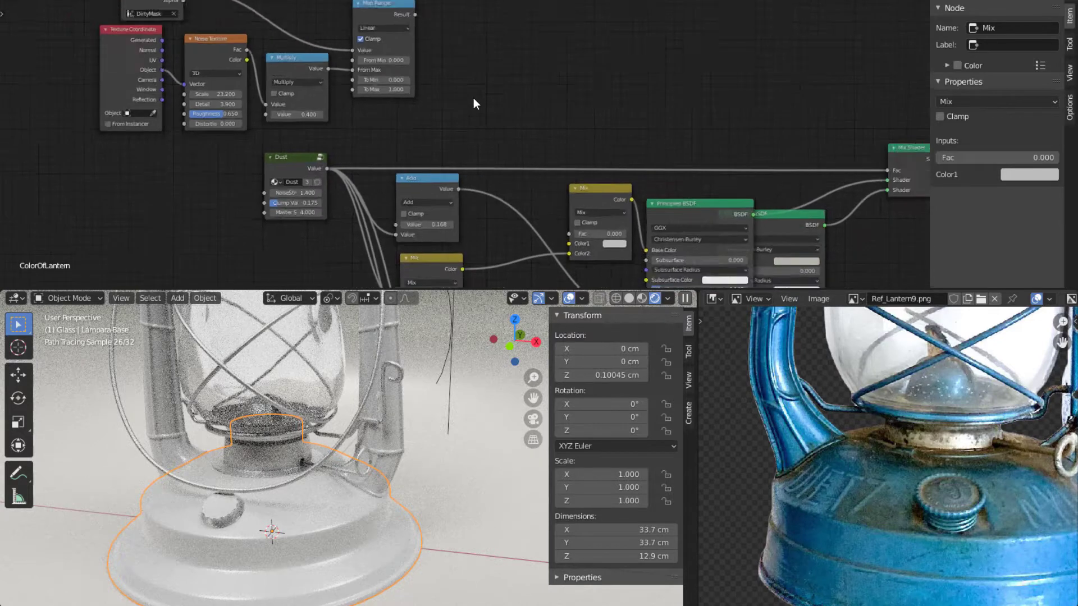
{"action": "scroll", "coordinate": [568, 246], "scroll_direction": "up", "scroll_amount": 3}
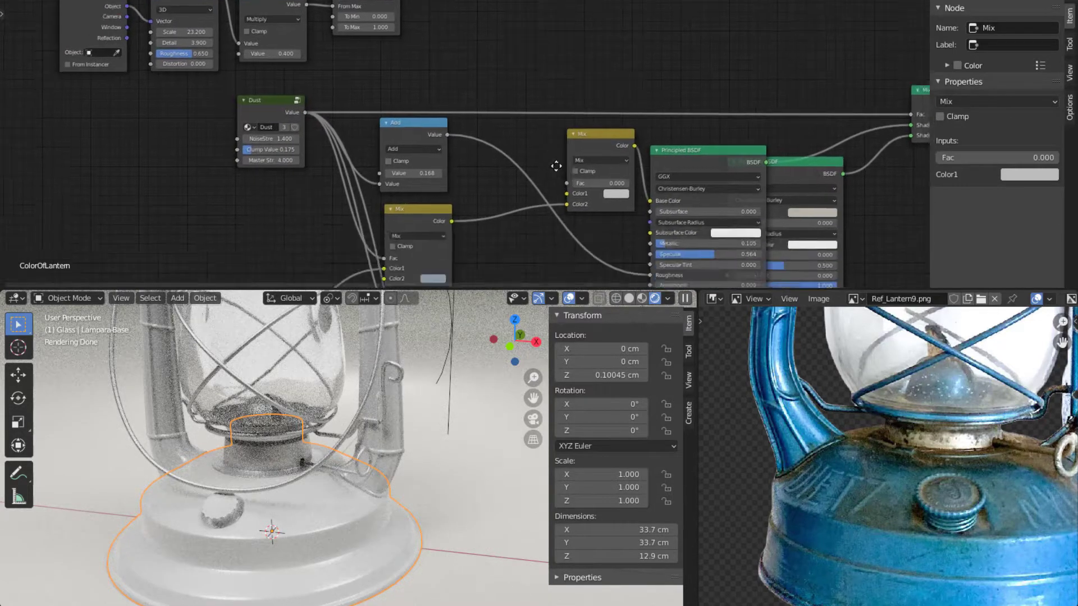
{"action": "left_click", "coordinate": [641, 188]}
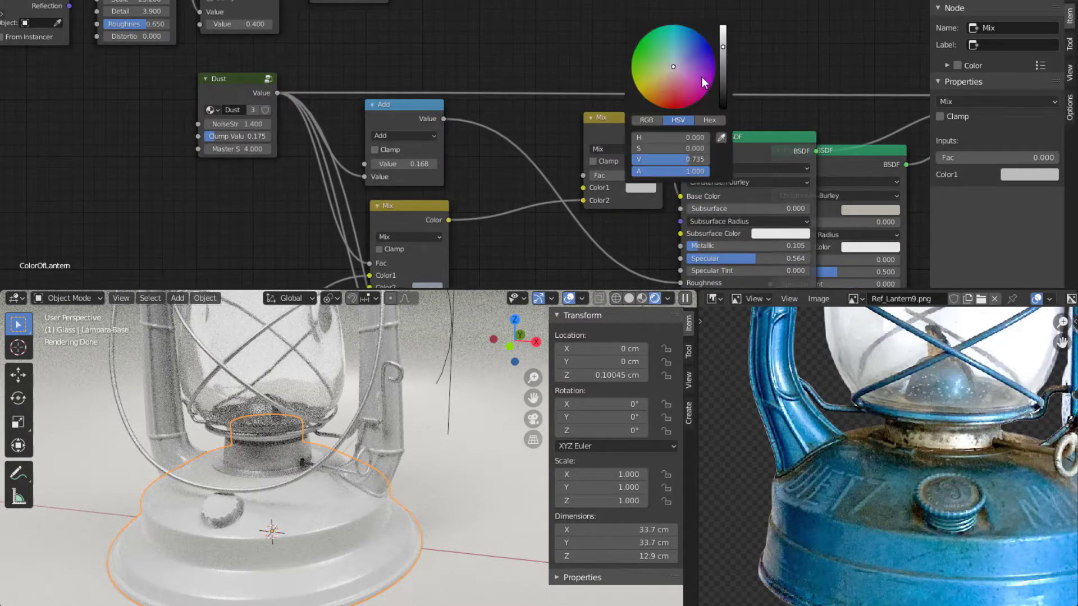
{"action": "left_click_drag", "start_coordinate": [725, 45], "coordinate": [723, 81]}
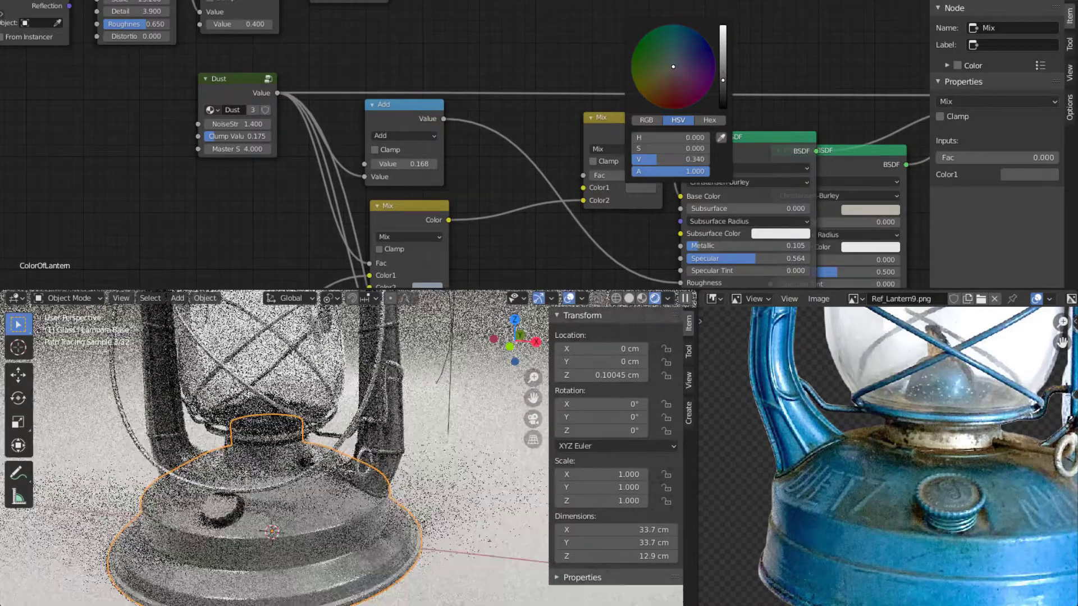
Connect the Map Range's Result to the new Mix node's Fac input.
{"action": "scroll", "coordinate": [493, 91], "scroll_direction": "down", "scroll_amount": 2}
{"action": "middle_click_drag", "start_coordinate": [493, 91], "coordinate": [509, 192]}
{"action": "left_click_drag", "start_coordinate": [439, 59], "coordinate": [585, 276]}
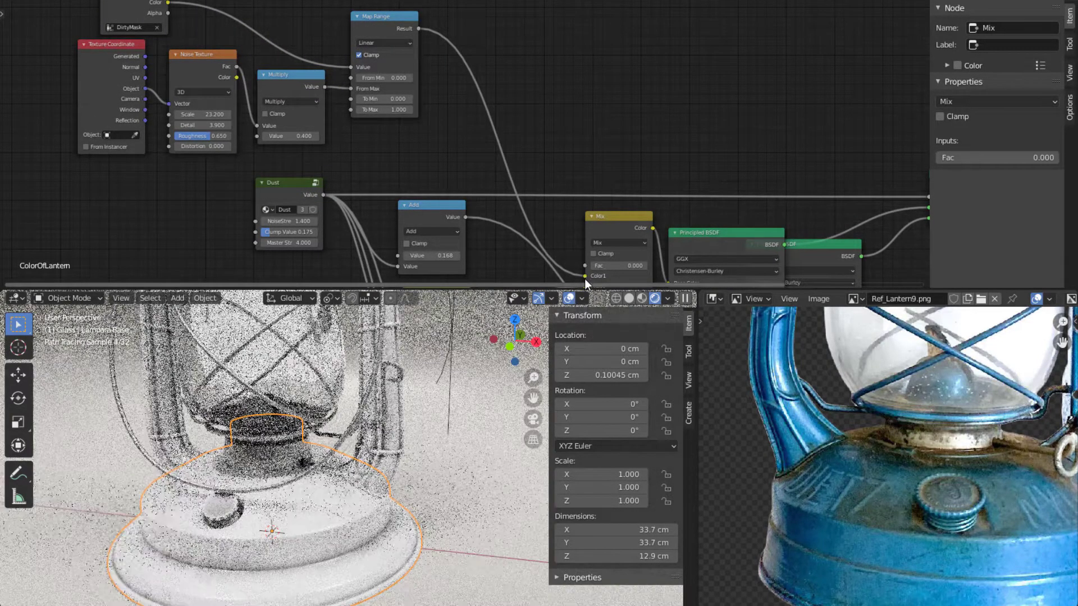
{"action": "middle_click_drag", "start_coordinate": [585, 276], "coordinate": [621, 192]}
{"action": "left_click_drag", "start_coordinate": [621, 192], "coordinate": [617, 183]}
{"action": "scroll", "coordinate": [620, 194], "scroll_direction": "up", "scroll_amount": 2}
{"action": "middle_click_drag", "start_coordinate": [623, 204], "coordinate": [563, 212]}
{"action": "scroll", "coordinate": [570, 211], "scroll_direction": "up", "scroll_amount": 1}
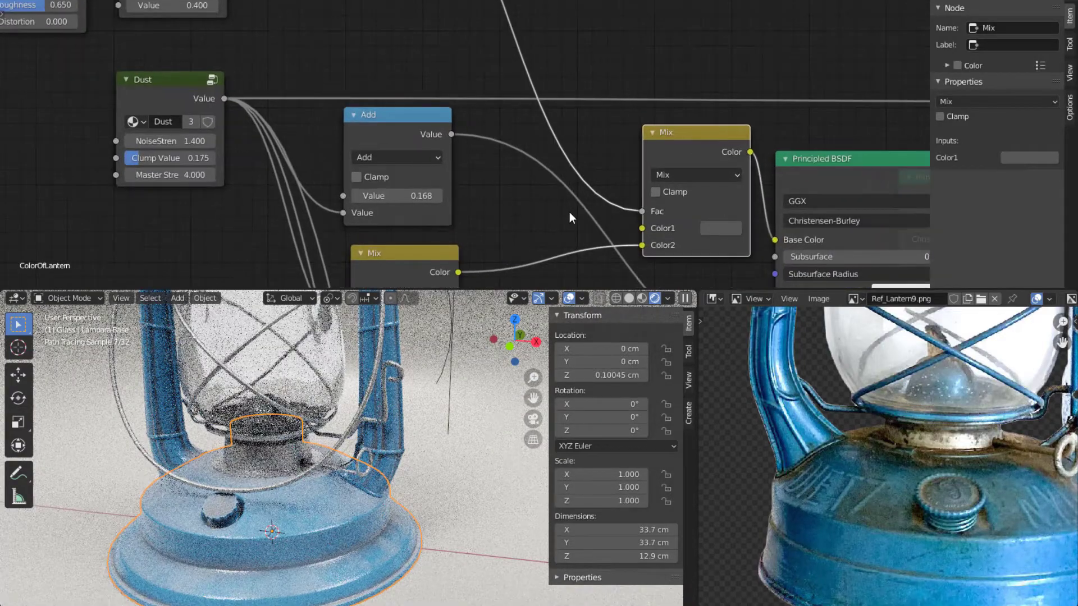
{"action": "scroll", "coordinate": [406, 548], "scroll_direction": "up", "scroll_amount": 2}
{"action": "scroll", "coordinate": [402, 557], "scroll_direction": "down", "scroll_amount": 2}
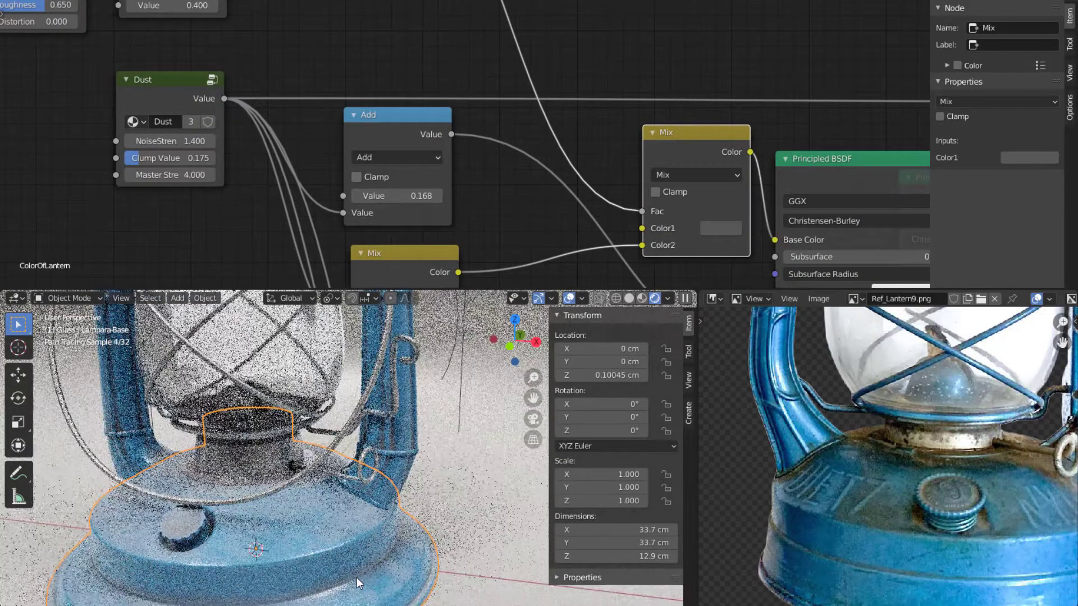
Give the new Mix node's Color1 a slight blue tint with hue 0.581 and saturation 0.060, and darken it further.
{"action": "scroll", "coordinate": [398, 477], "scroll_direction": "up", "scroll_amount": 4}
{"action": "scroll", "coordinate": [398, 482], "scroll_direction": "up", "scroll_amount": 2}
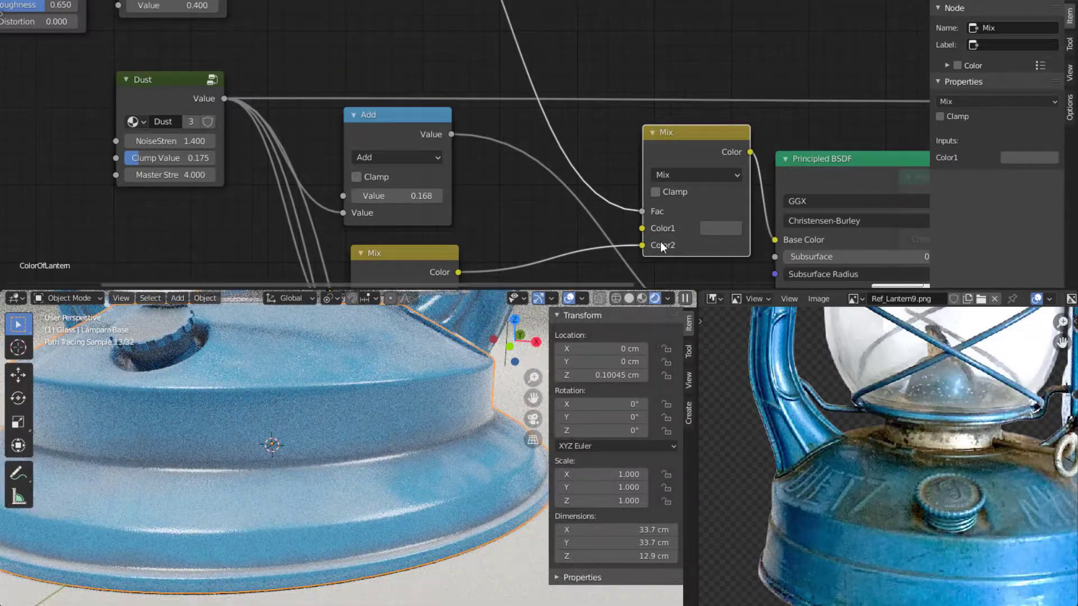
{"action": "left_click", "coordinate": [720, 228]}
{"action": "mouse_move", "coordinate": [833, 79]}
{"action": "left_mouse_down"}
{"action": "mouse_move", "coordinate": [833, 17]}
{"action": "mouse_move", "coordinate": [833, 87]}
{"action": "left_mouse_up"}
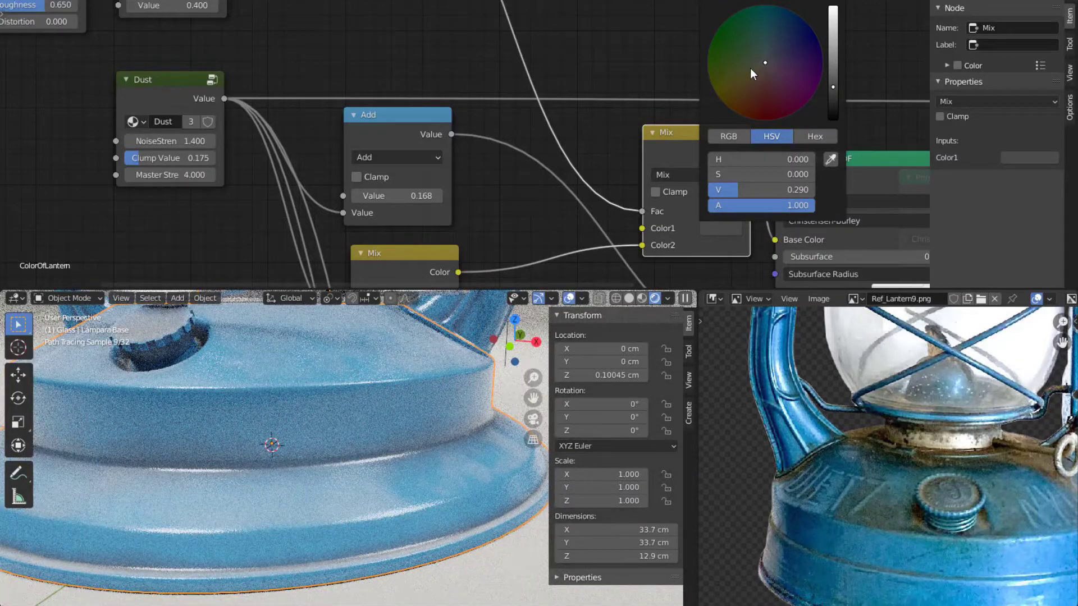
{"action": "left_click", "coordinate": [766, 59]}
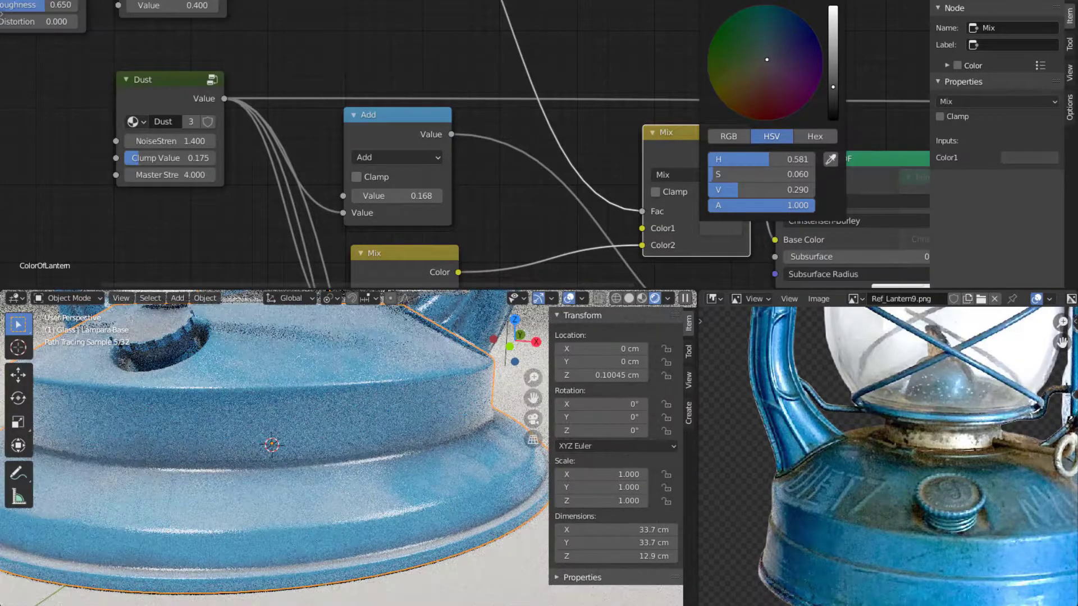
{"action": "left_click_drag", "start_coordinate": [829, 87], "coordinate": [830, 93]}
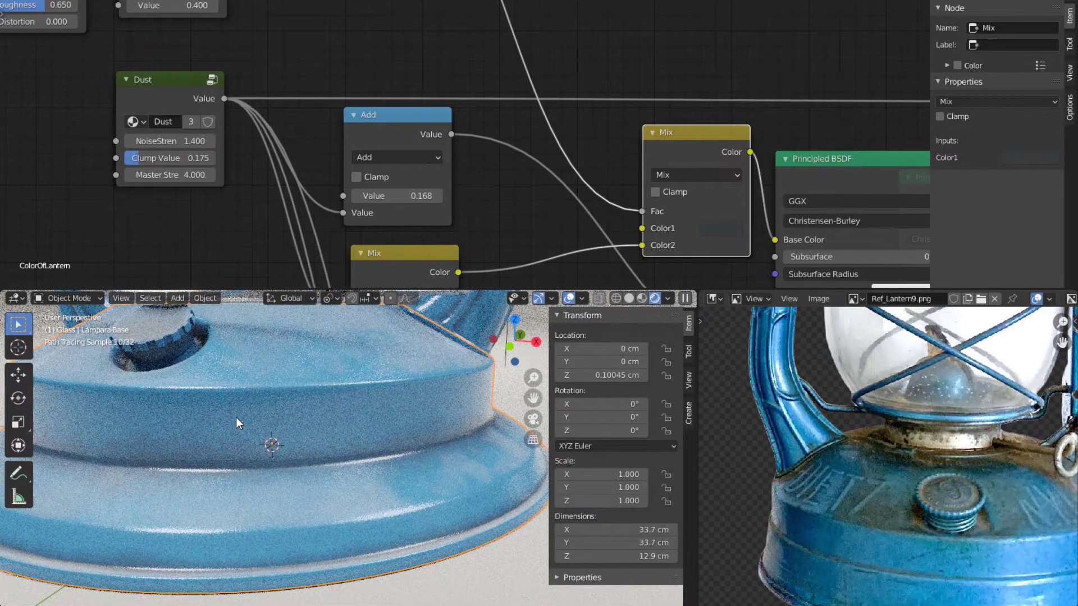
Try the value of the Multiply node feeding the Map Range at 3.5, and set it back to 0.4.
{"action": "scroll", "coordinate": [348, 463], "scroll_direction": "down", "scroll_amount": 5}
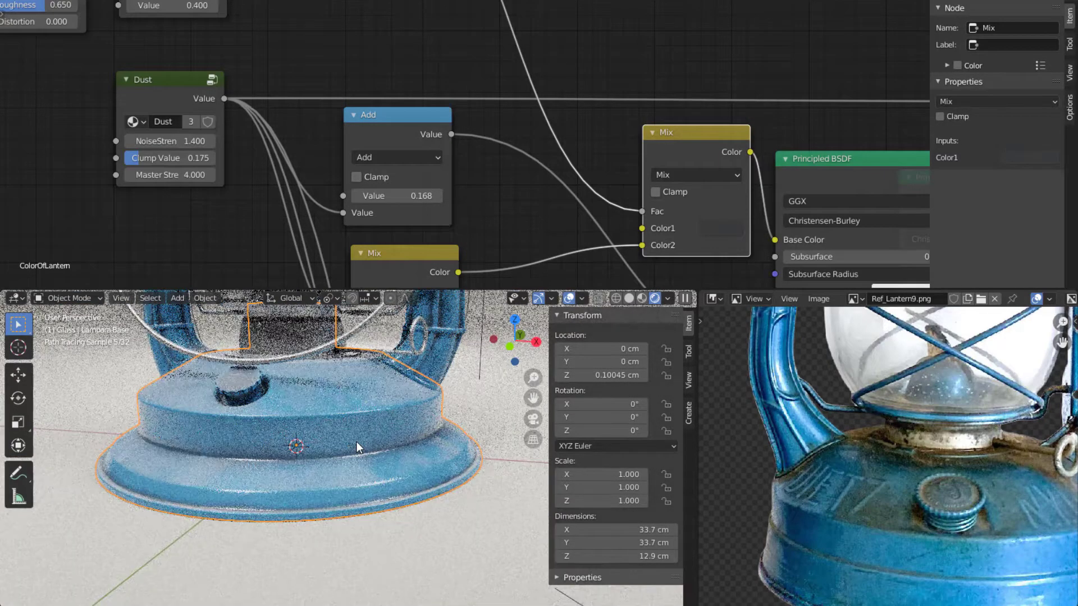
{"action": "middle_click_drag", "start_coordinate": [352, 415], "coordinate": [301, 331]}
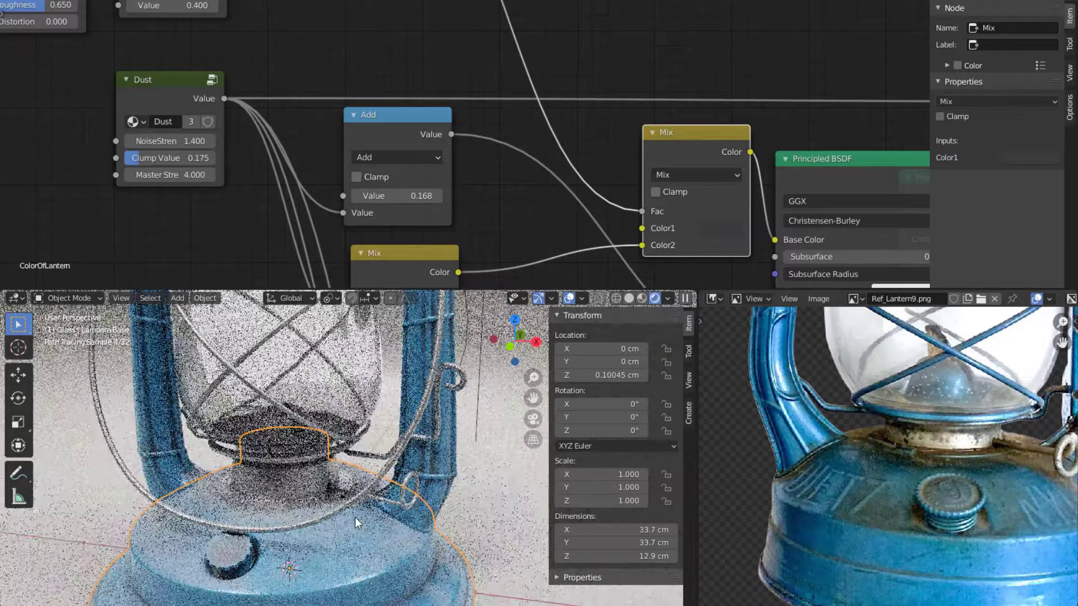
{"action": "middle_click_drag", "start_coordinate": [126, 31], "coordinate": [335, 221]}
{"action": "scroll", "coordinate": [337, 221], "scroll_direction": "up", "scroll_amount": 1}
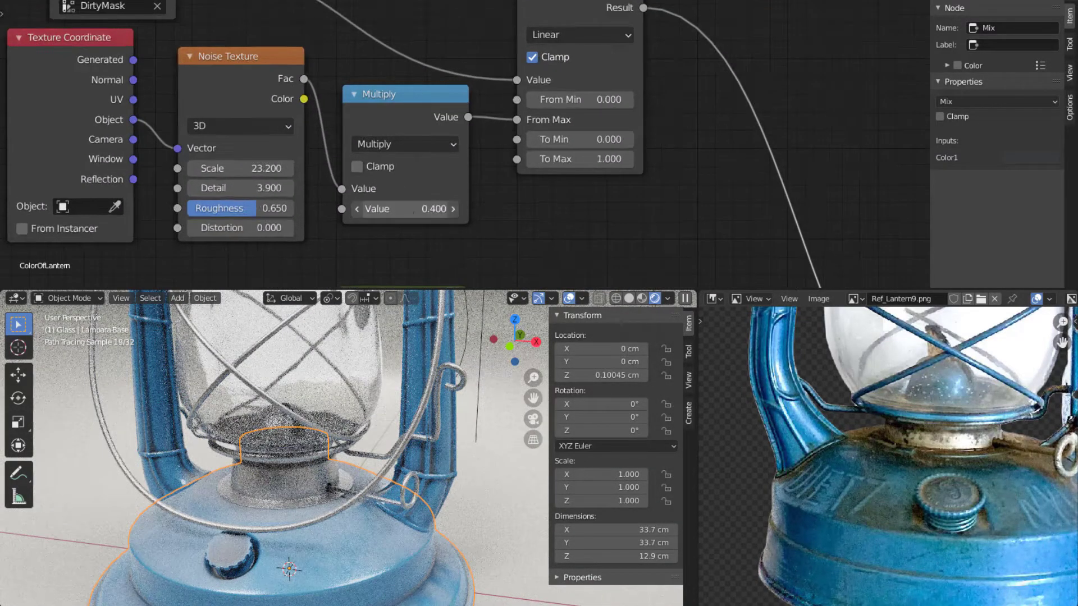
{"action": "left_click_drag", "start_coordinate": [404, 209], "coordinate": [422, 208]}
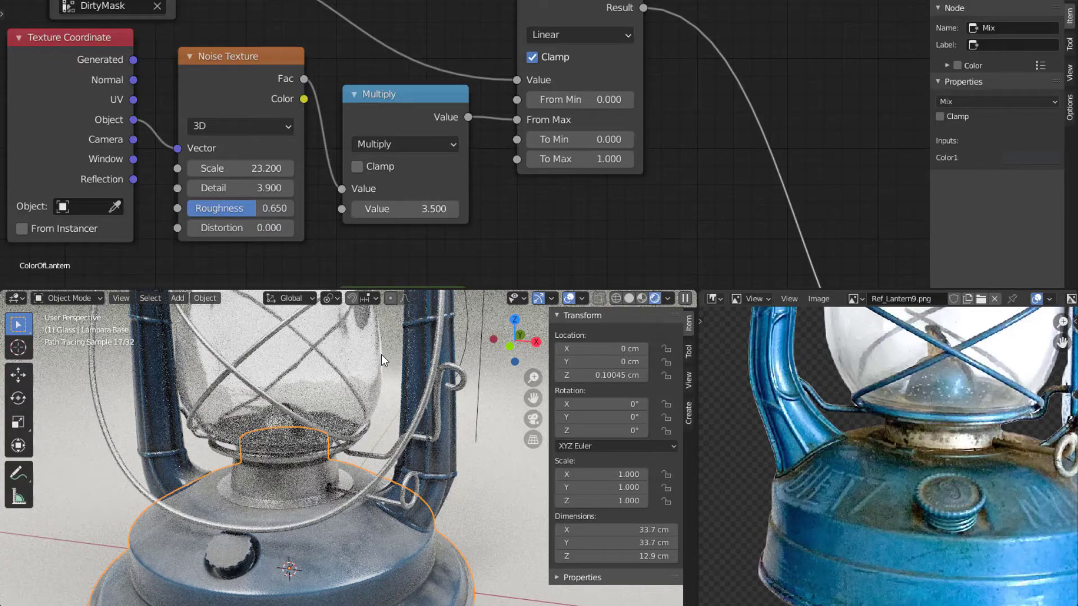
{"action": "scroll", "coordinate": [398, 230], "scroll_direction": "down", "scroll_amount": 1}
{"action": "scroll", "coordinate": [397, 230], "scroll_direction": "down", "scroll_amount": 1}
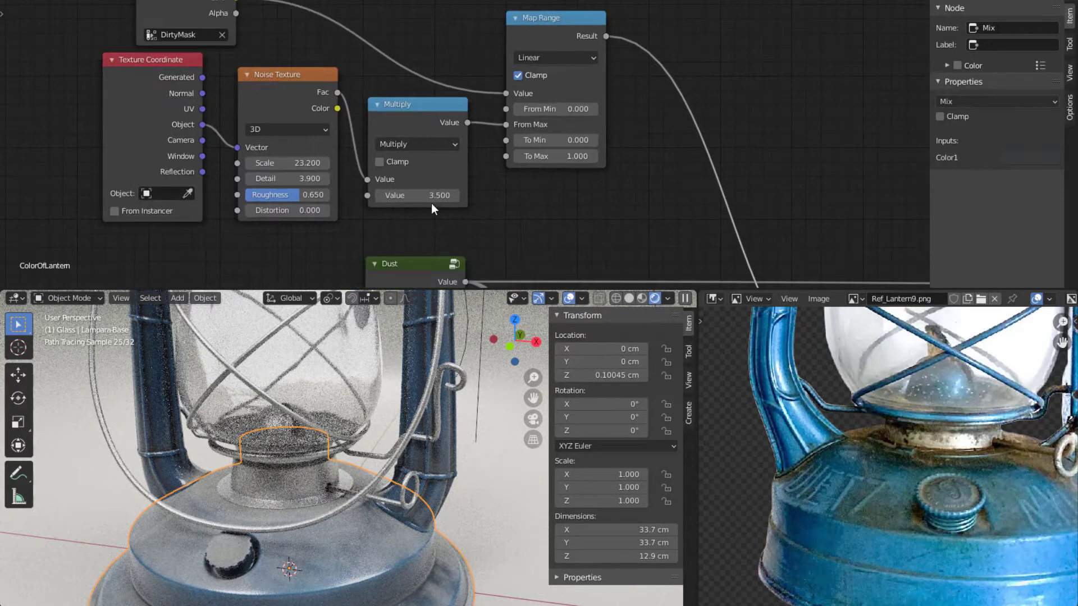
{"action": "left_click_drag", "start_coordinate": [431, 197], "coordinate": [380, 196]}
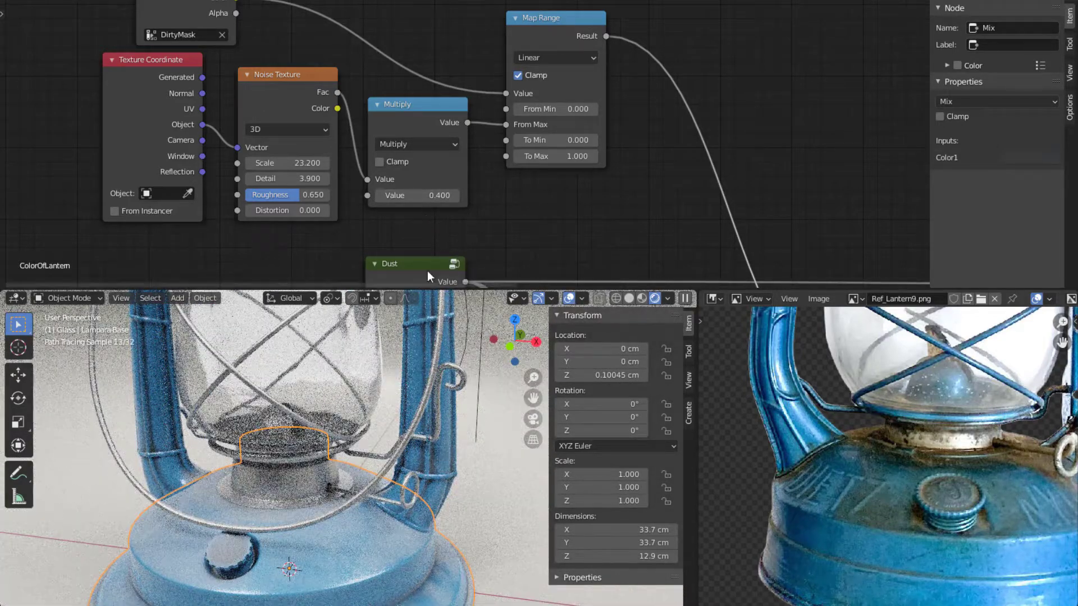
Set the dirt mask's Noise Texture Scale to 24.5, trying the Multiply value at 1.7 and returning it to 0.4.
{"action": "scroll", "coordinate": [416, 500], "scroll_direction": "down", "scroll_amount": 1}
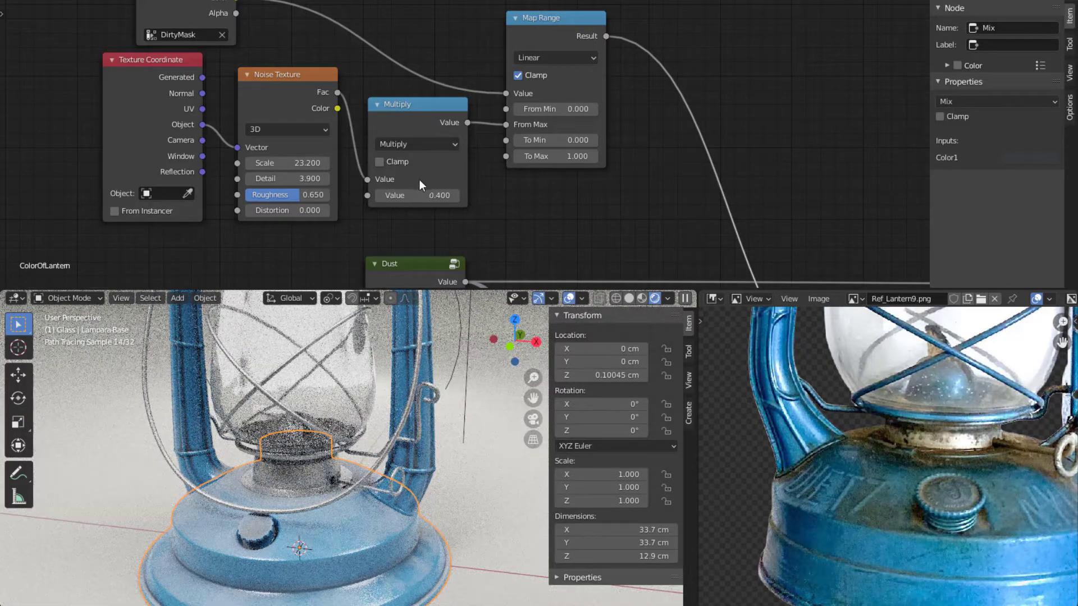
{"action": "left_click_drag", "start_coordinate": [393, 195], "coordinate": [443, 194]}
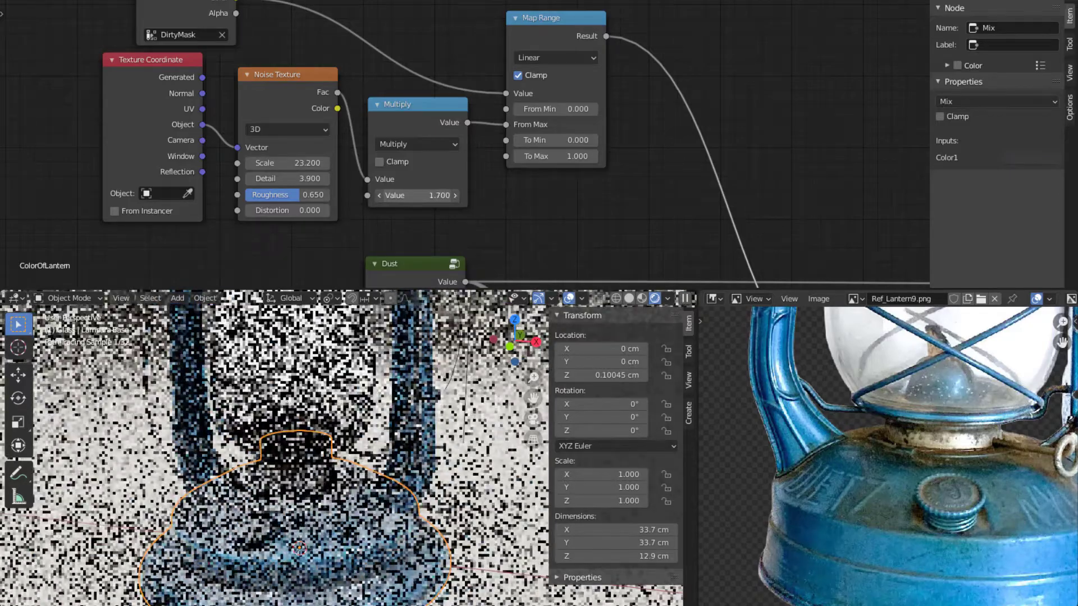
{"action": "left_click_drag", "start_coordinate": [286, 163], "coordinate": [317, 163]}
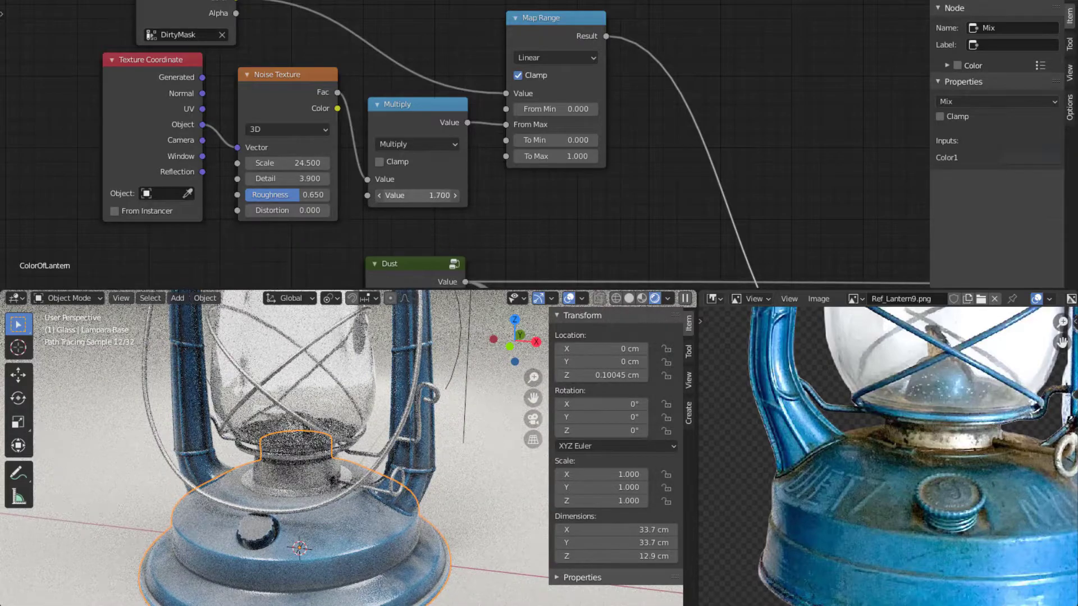
{"action": "left_click_drag", "start_coordinate": [418, 196], "coordinate": [382, 196]}
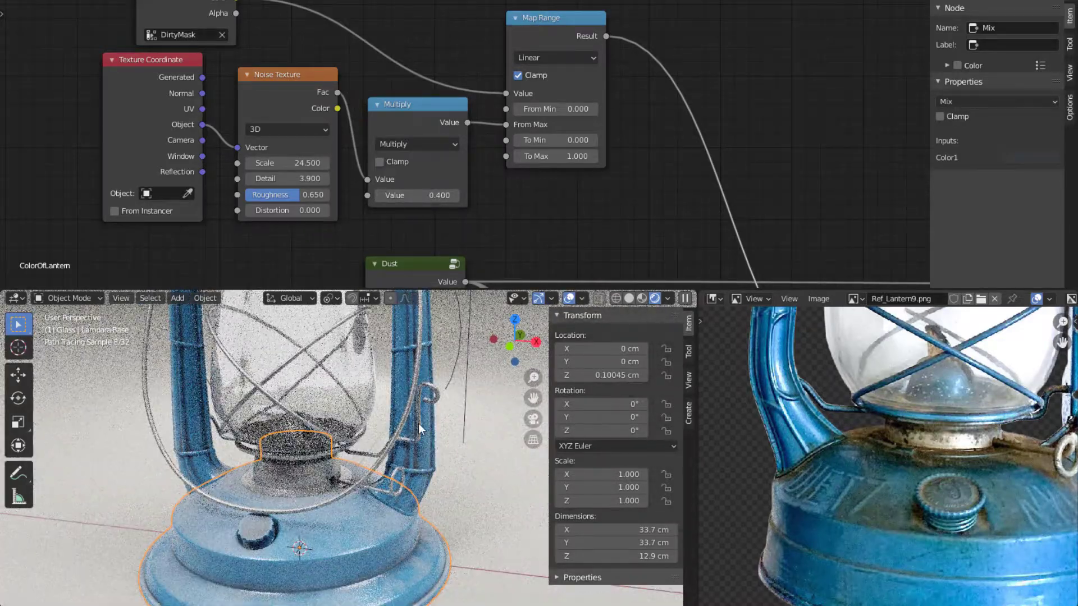
Move the second Principled BSDF node farther from the first one to free up space between them.
{"action": "scroll", "coordinate": [418, 424], "scroll_direction": "down", "scroll_amount": 1}
{"action": "middle_click_drag", "start_coordinate": [418, 421], "coordinate": [430, 505], "text": "shift"}
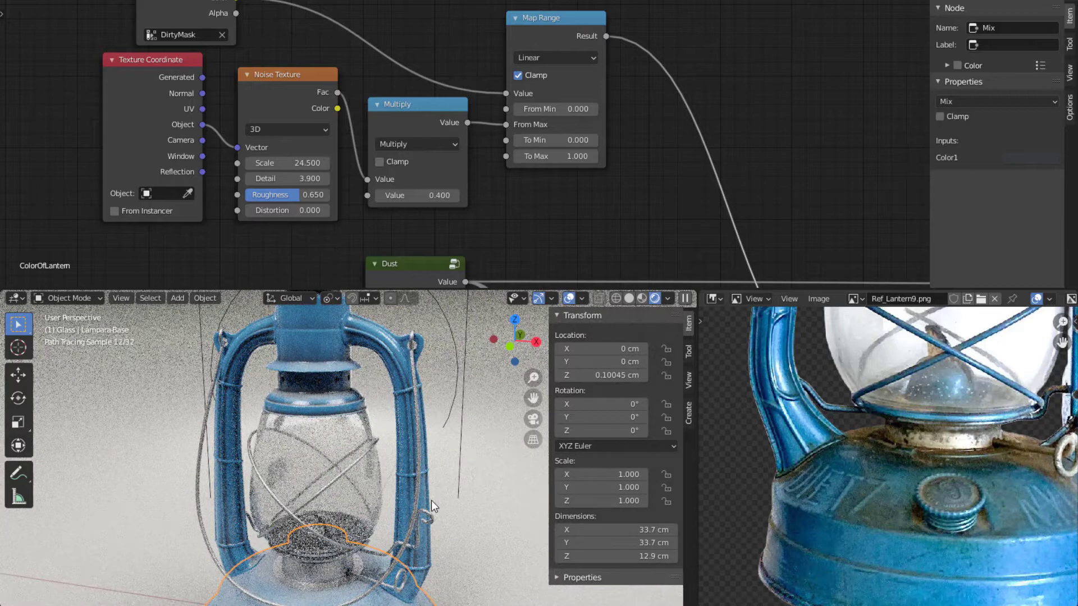
{"action": "middle_click_drag", "start_coordinate": [547, 245], "coordinate": [526, 21]}
{"action": "middle_click_drag", "start_coordinate": [612, 171], "coordinate": [426, 178]}
{"action": "scroll", "coordinate": [539, 184], "scroll_direction": "down", "scroll_amount": 2}
{"action": "left_click_drag", "start_coordinate": [668, 114], "coordinate": [738, 136]}
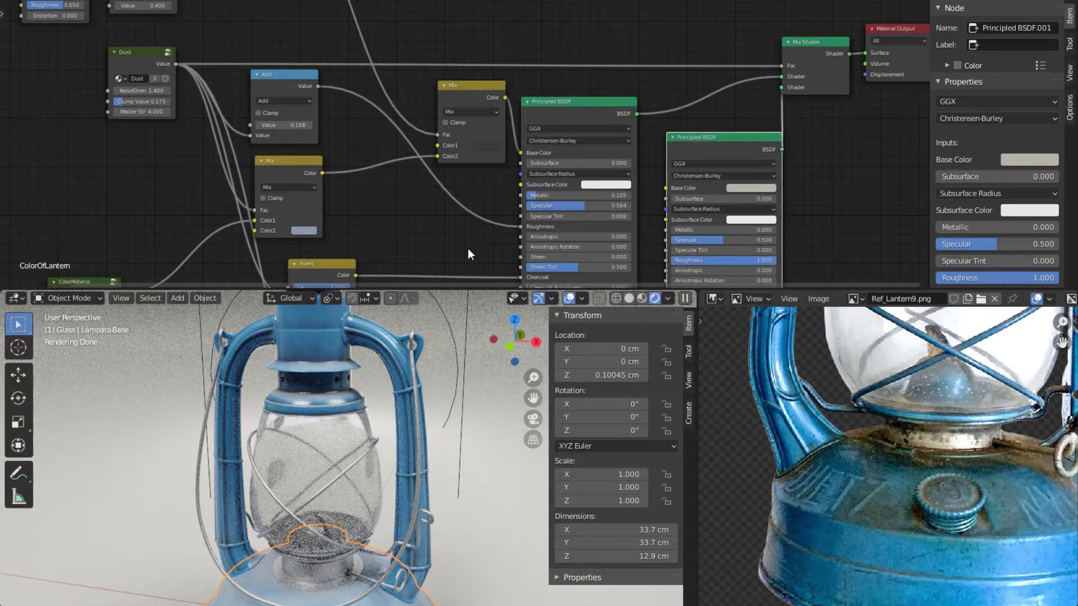
Add an Invert node in the empty area beside the Map Range node.
{"action": "middle_click_drag", "start_coordinate": [465, 248], "coordinate": [517, 234]}
{"action": "scroll", "coordinate": [410, 456], "scroll_direction": "up", "scroll_amount": 2}
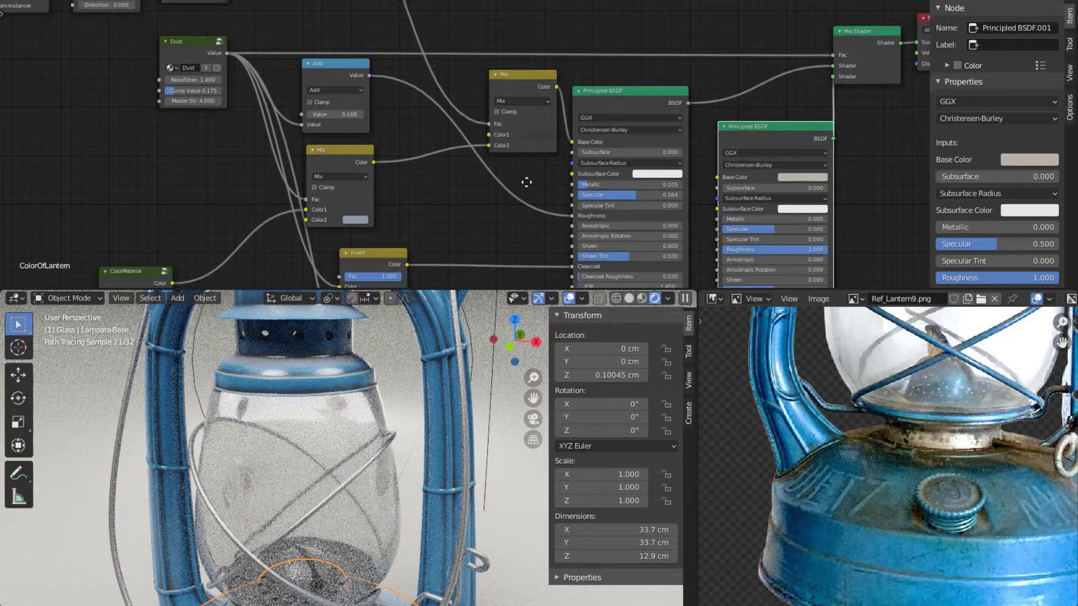
{"action": "middle_click_drag", "start_coordinate": [524, 177], "coordinate": [377, 29]}
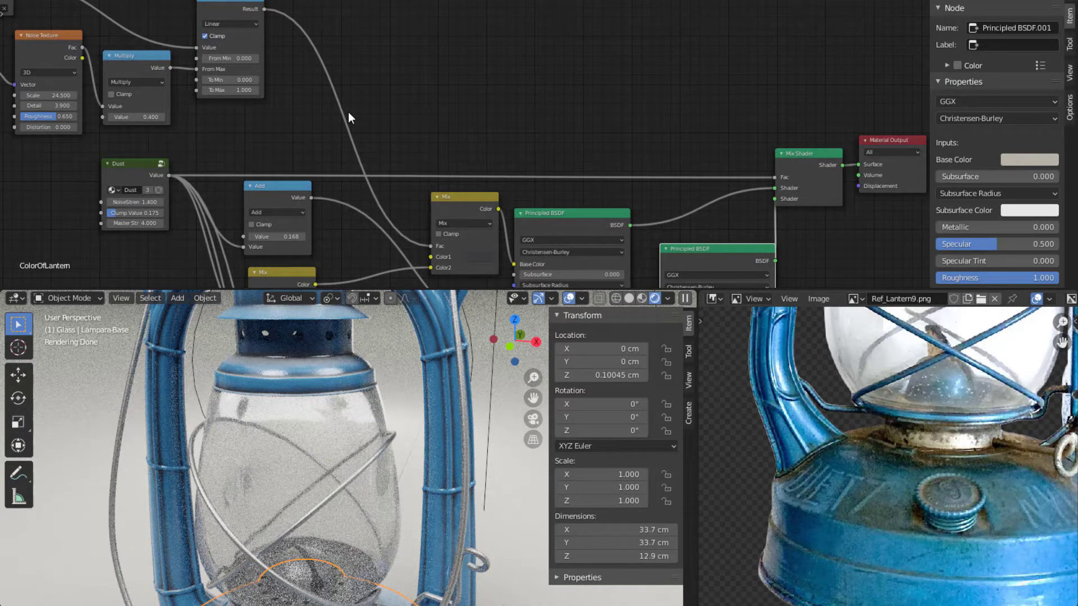
{"action": "middle_click_drag", "start_coordinate": [377, 102], "coordinate": [402, 90]}
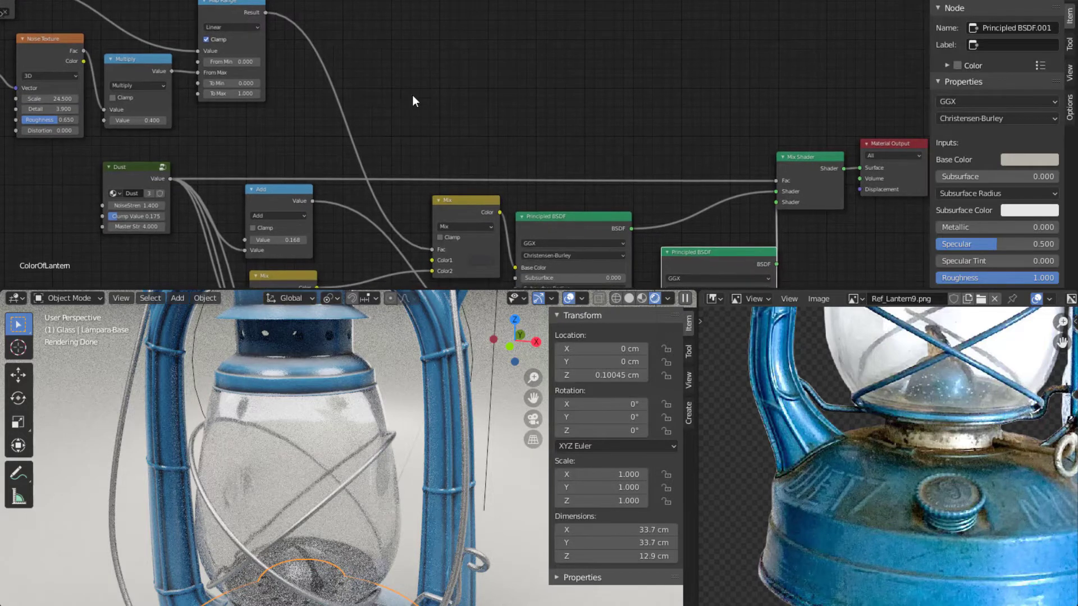
{"action": "key", "text": "shift+a"}
{"action": "mouse_move", "coordinate": [433, 122]}
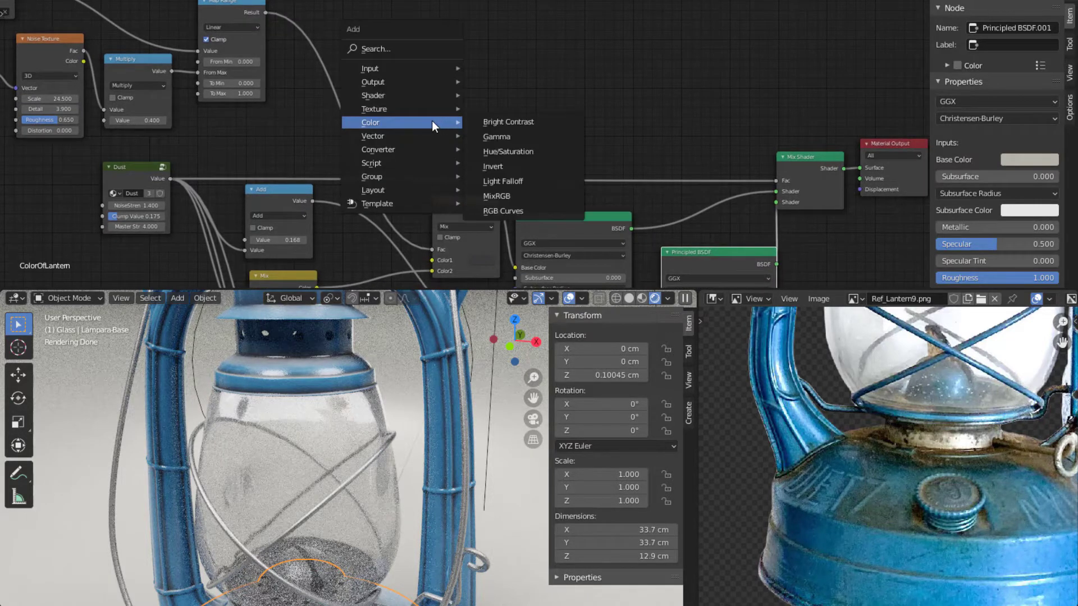
{"action": "left_click", "coordinate": [507, 165]}
{"action": "left_click", "coordinate": [446, 92]}
{"action": "middle_click_drag", "start_coordinate": [477, 87], "coordinate": [443, 75]}
{"action": "left_click_drag", "start_coordinate": [443, 73], "coordinate": [402, 72]}
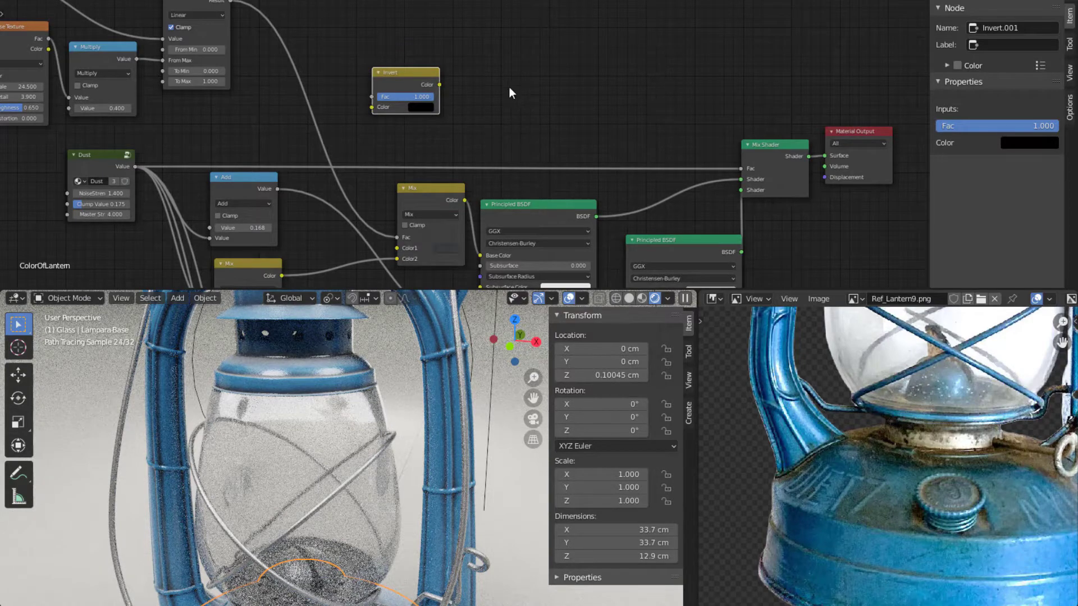
Add a Math node set to Multiply beside the Invert node, and connect the Invert's Color to its first Value.
{"action": "key", "text": "shift+a"}
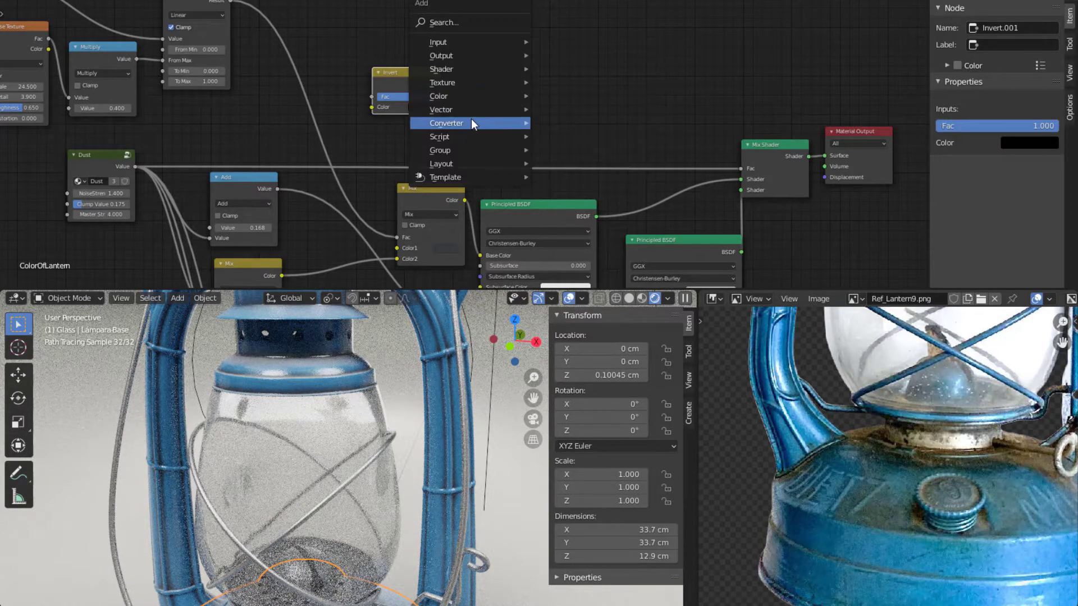
{"action": "mouse_move", "coordinate": [471, 122]}
{"action": "left_click", "coordinate": [585, 223]}
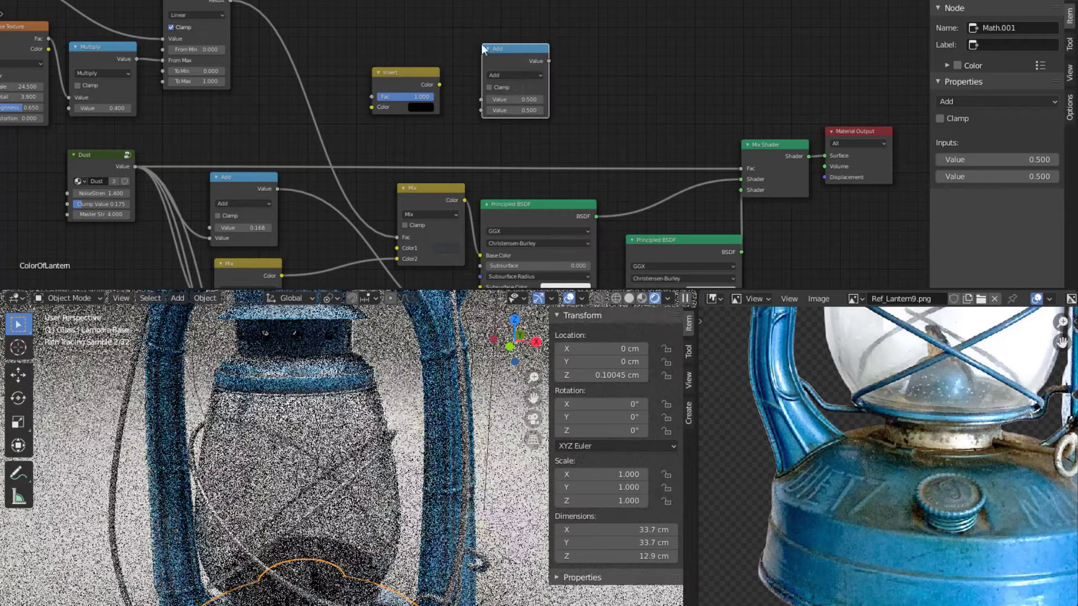
{"action": "left_click", "coordinate": [480, 44]}
{"action": "left_click", "coordinate": [496, 75]}
{"action": "left_click", "coordinate": [515, 123]}
{"action": "scroll", "coordinate": [454, 117], "scroll_direction": "down", "scroll_amount": 1}
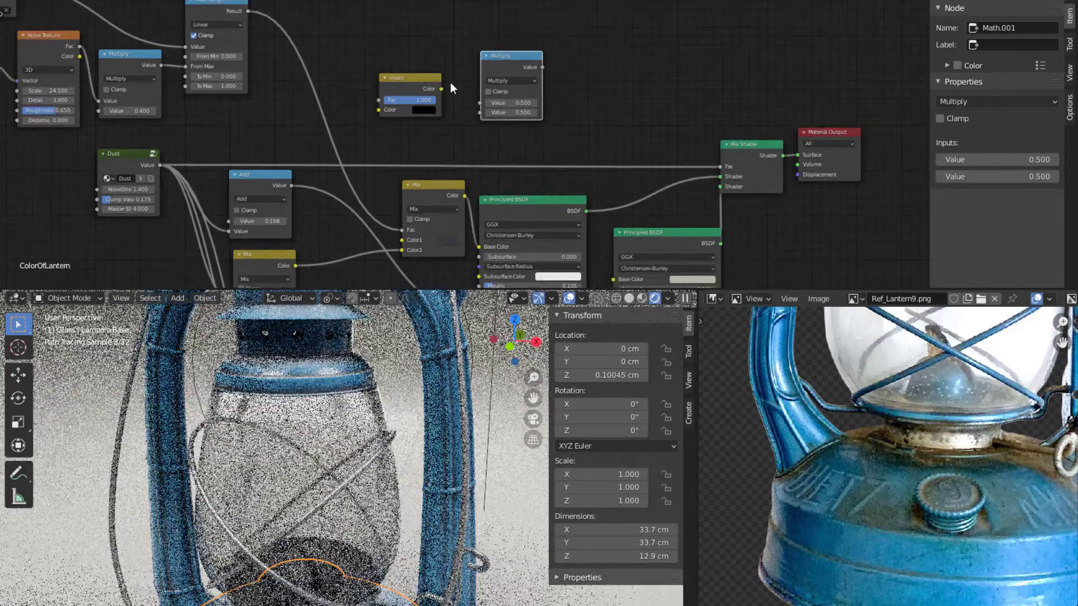
{"action": "left_click", "coordinate": [442, 89]}
{"action": "left_click_drag", "start_coordinate": [437, 87], "coordinate": [481, 103]}
{"action": "left_click_drag", "start_coordinate": [504, 62], "coordinate": [499, 86]}
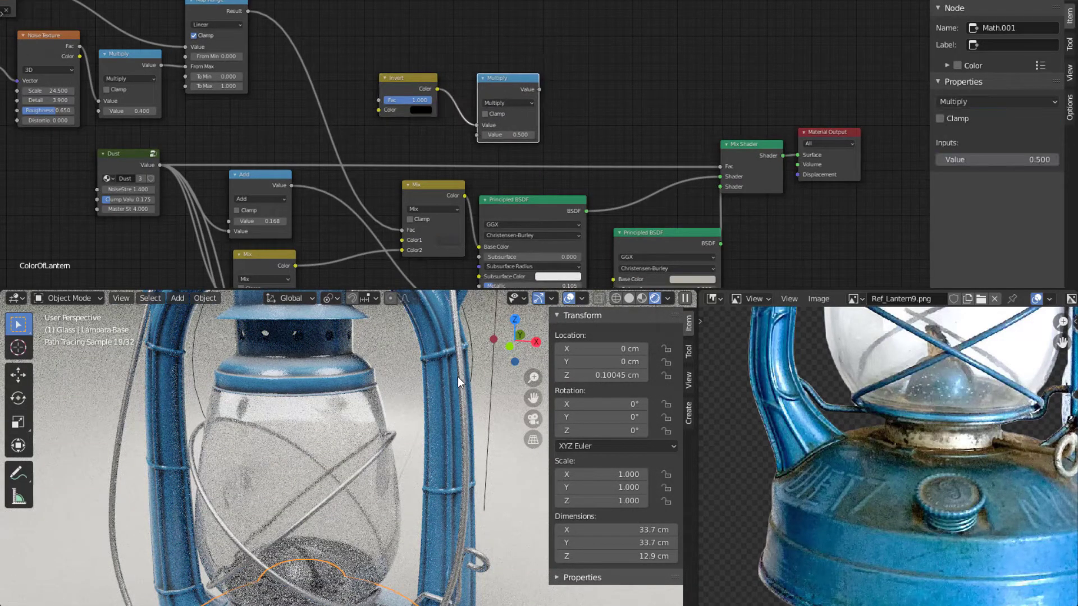
Set the value of the Multiply node after the Invert to 0.4.
{"action": "scroll", "coordinate": [456, 135], "scroll_direction": "up", "scroll_amount": 2}
{"action": "middle_click_drag", "start_coordinate": [429, 139], "coordinate": [530, 158]}
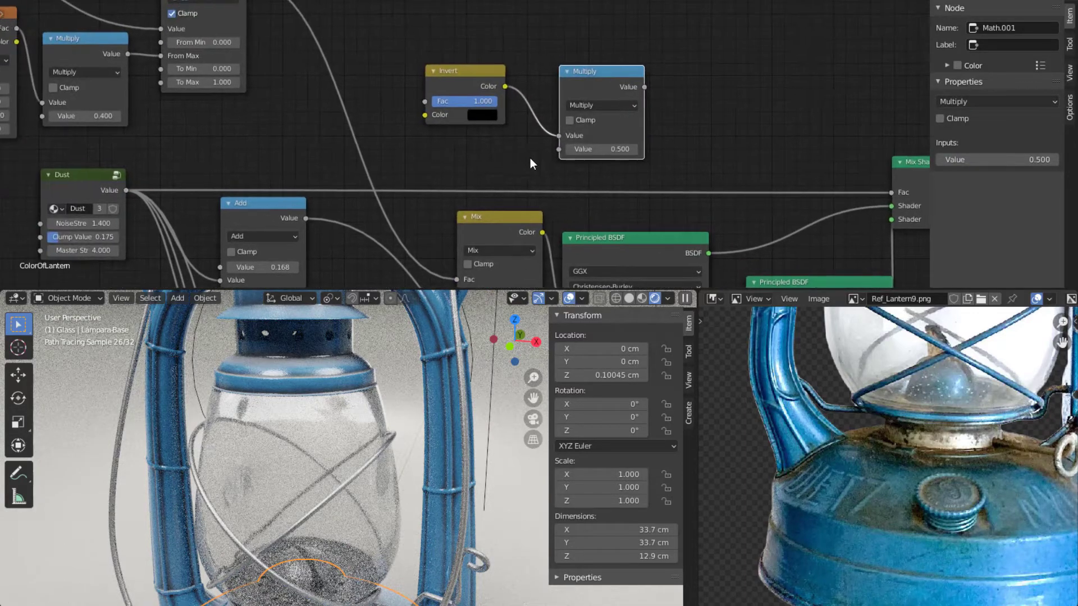
{"action": "left_click", "coordinate": [568, 147]}
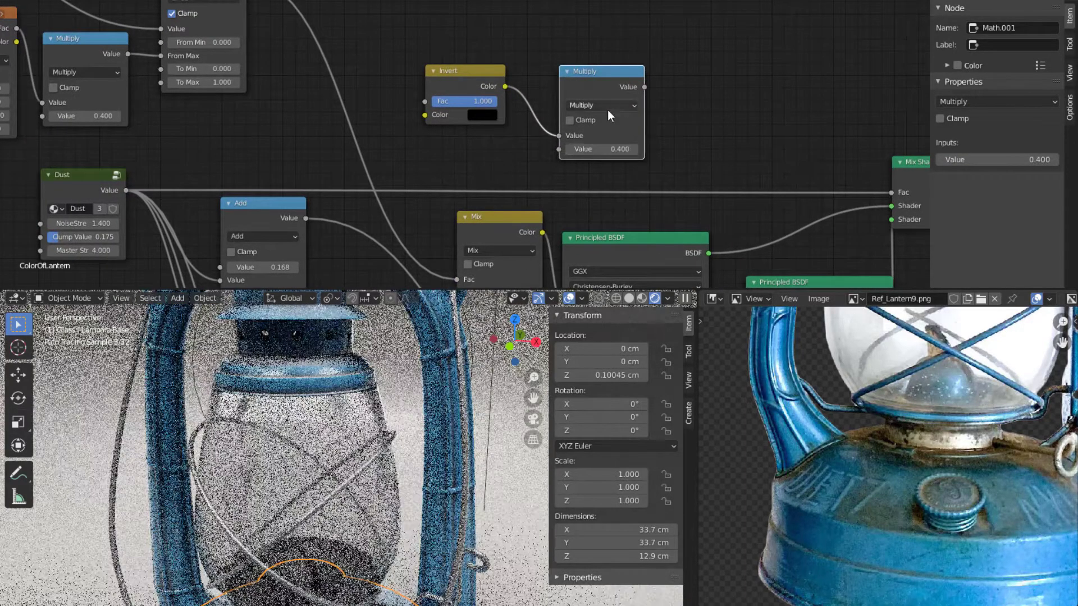
Connect the Map Range's Result to the Invert node's Color input, and tidy the positions of the Invert and Multiply nodes.
{"action": "scroll", "coordinate": [439, 146], "scroll_direction": "down", "scroll_amount": 1}
{"action": "middle_click_drag", "start_coordinate": [445, 149], "coordinate": [513, 169]}
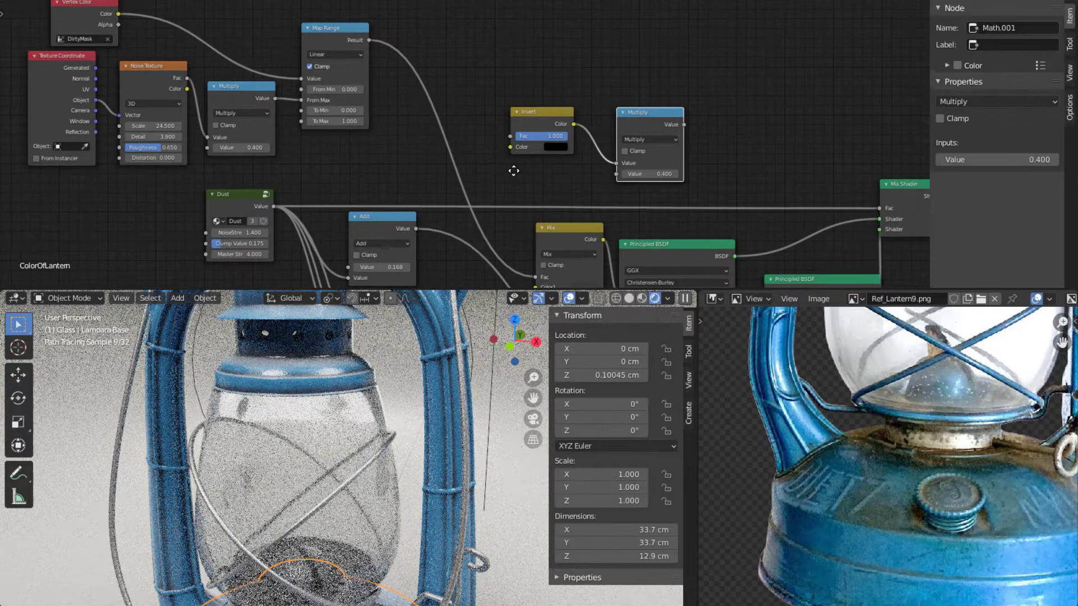
{"action": "left_click", "coordinate": [362, 41]}
{"action": "left_click_drag", "start_coordinate": [364, 37], "coordinate": [510, 133]}
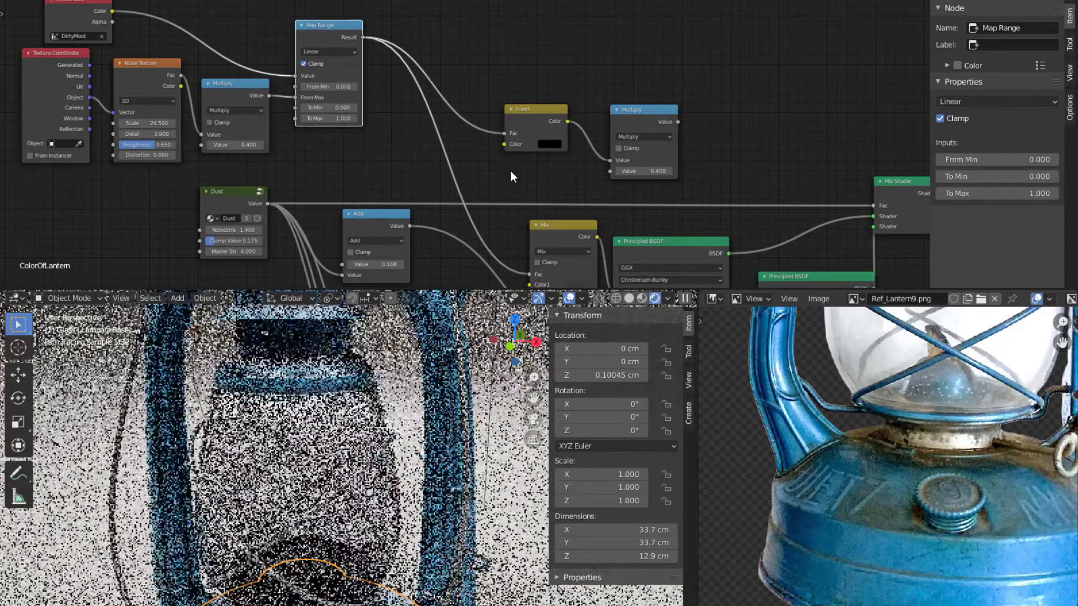
{"action": "scroll", "coordinate": [511, 171], "scroll_direction": "down", "scroll_amount": 1}
{"action": "middle_click_drag", "start_coordinate": [510, 170], "coordinate": [428, 123]}
{"action": "left_click_drag", "start_coordinate": [436, 97], "coordinate": [437, 106]}
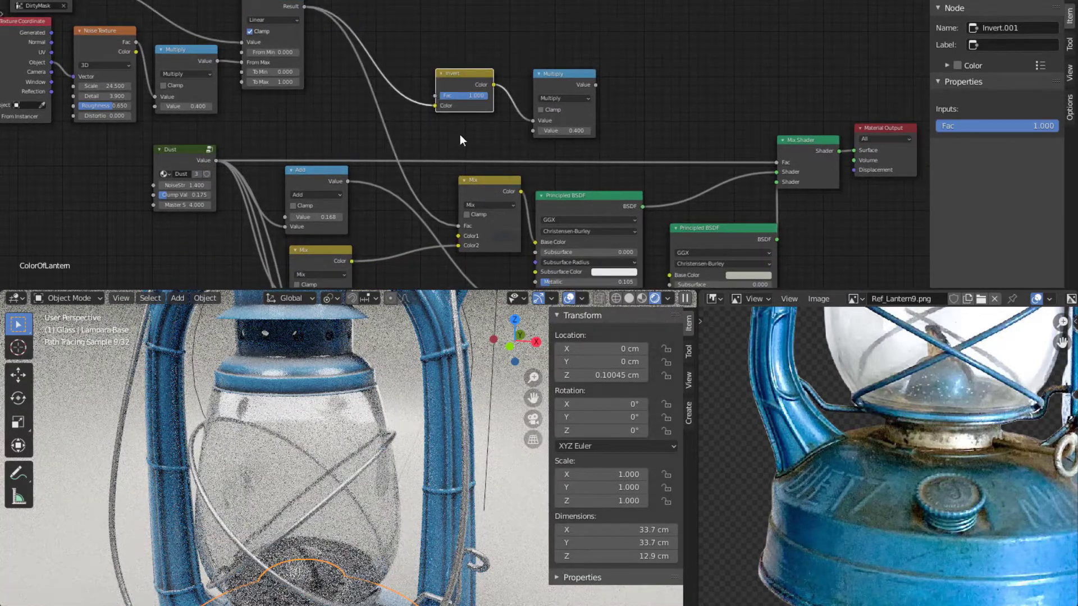
{"action": "middle_click_drag", "start_coordinate": [460, 134], "coordinate": [429, 131]}
{"action": "left_click_drag", "start_coordinate": [438, 81], "coordinate": [428, 67]}
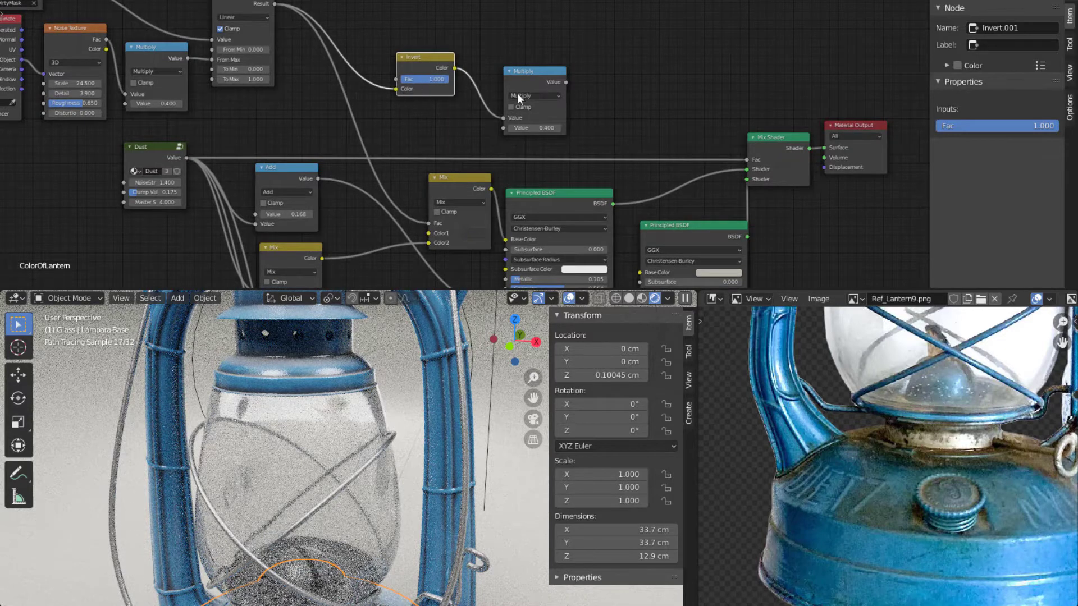
{"action": "left_click_drag", "start_coordinate": [521, 84], "coordinate": [495, 76]}
Insert a Math node set to Add into the link between the dust Add node and the first Principled BSDF's Roughness.
{"action": "scroll", "coordinate": [521, 121], "scroll_direction": "down", "scroll_amount": 1}
{"action": "middle_click_drag", "start_coordinate": [521, 173], "coordinate": [566, 91]}
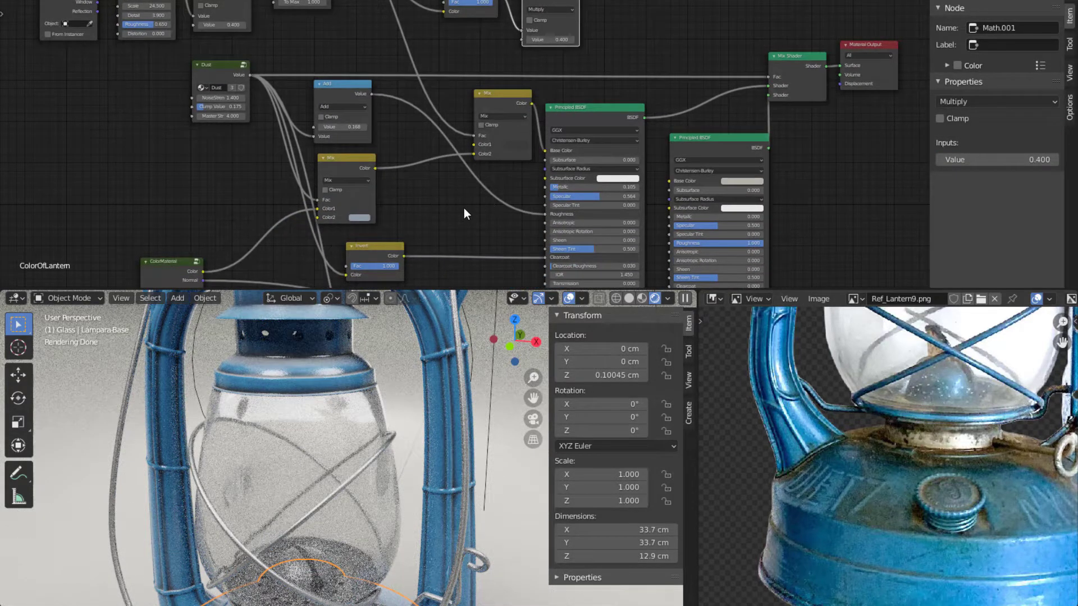
{"action": "key", "text": "shift+a"}
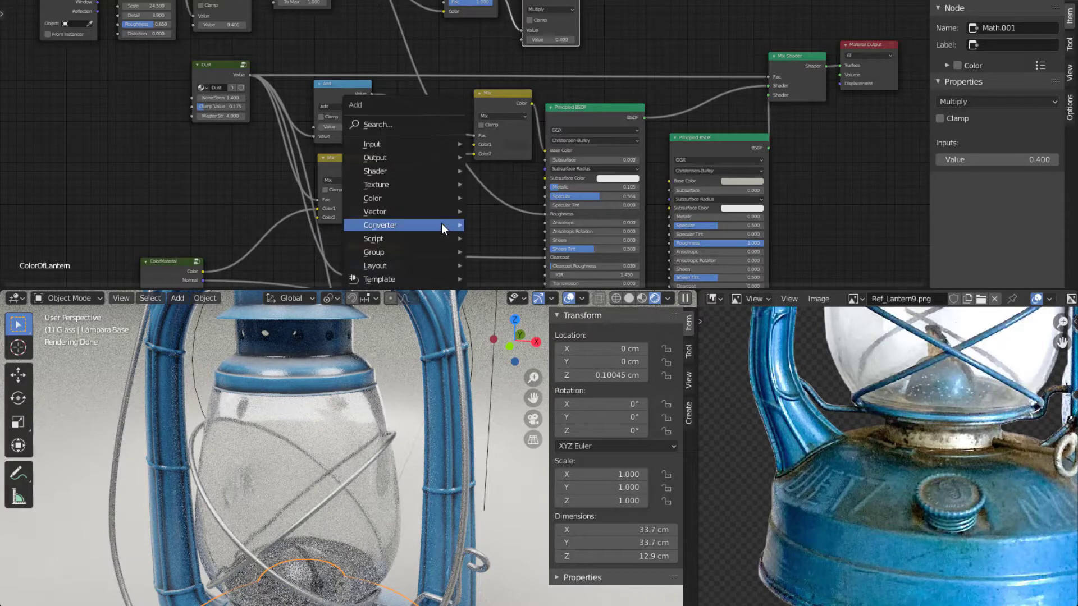
{"action": "mouse_move", "coordinate": [441, 224]}
{"action": "left_click", "coordinate": [516, 328]}
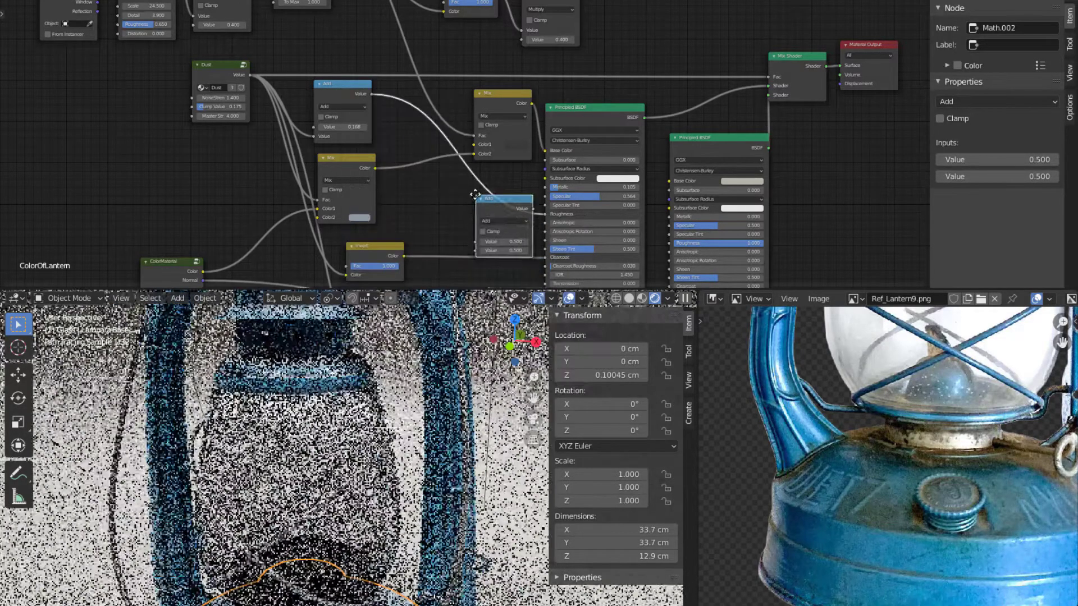
{"action": "left_click", "coordinate": [510, 198]}
{"action": "middle_click_drag", "start_coordinate": [510, 197], "coordinate": [556, 214]}
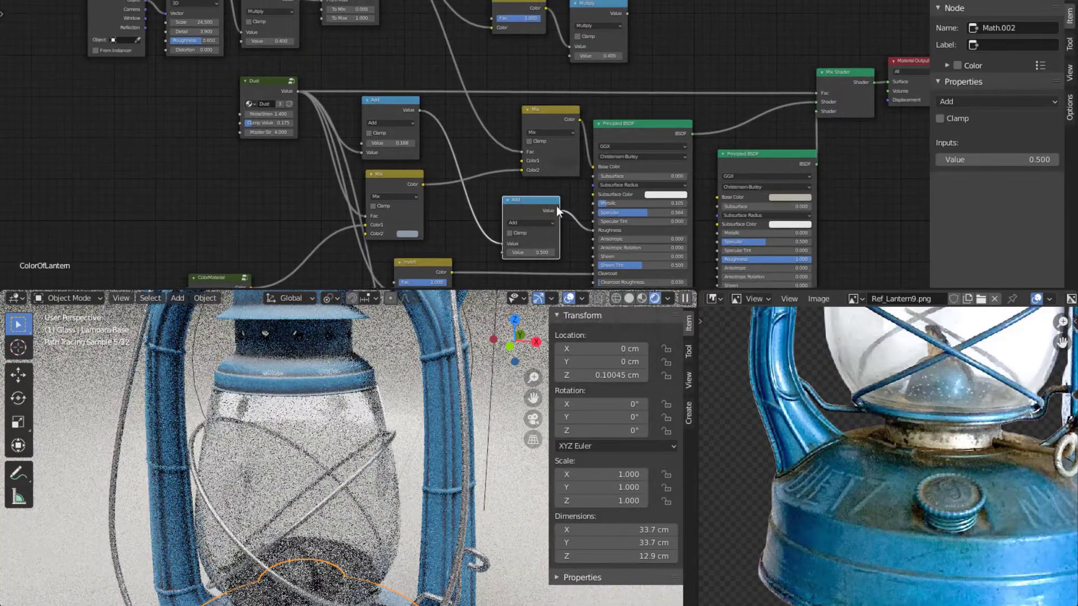
Connect the output of the Multiply node after the Invert to the roughness Add node's second Value, and enable Clamp on that Add node.
{"action": "left_click_drag", "start_coordinate": [627, 12], "coordinate": [507, 253]}
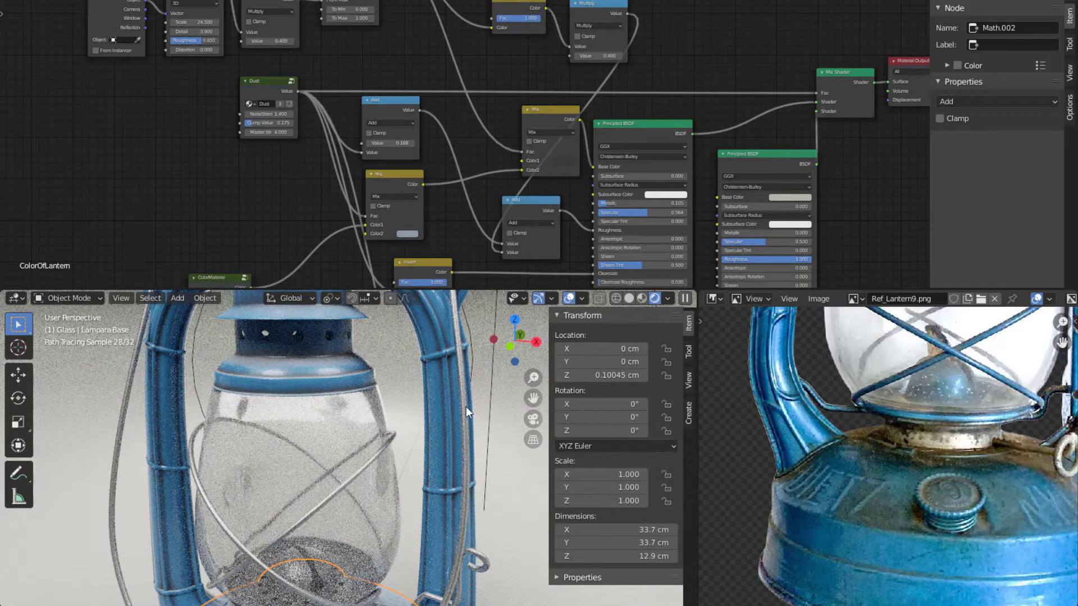
{"action": "scroll", "coordinate": [533, 248], "scroll_direction": "up", "scroll_amount": 3}
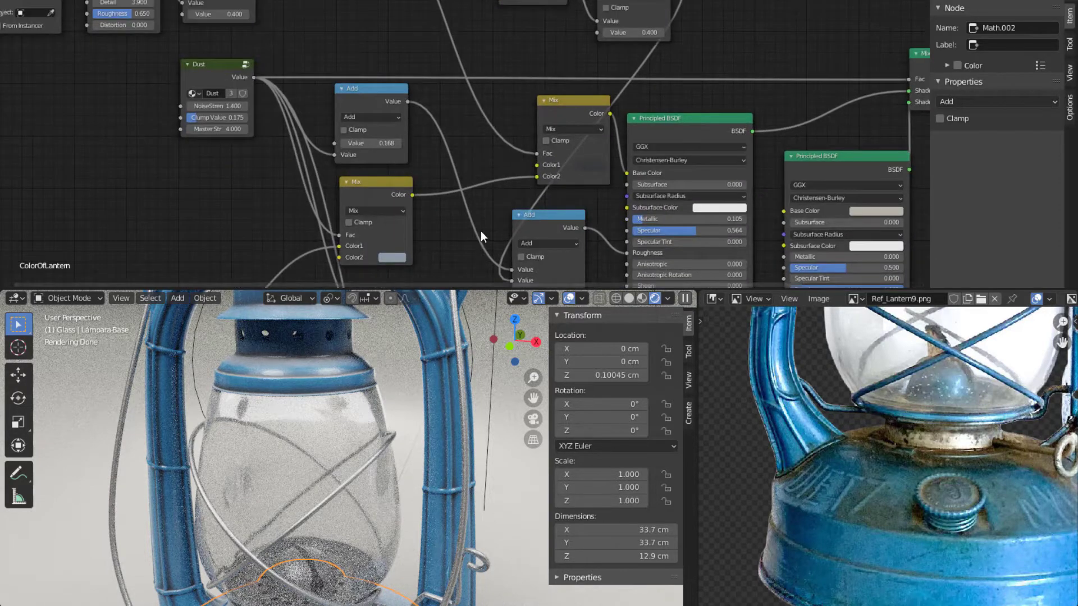
{"action": "scroll", "coordinate": [483, 231], "scroll_direction": "up", "scroll_amount": 2}
{"action": "middle_click_drag", "start_coordinate": [505, 242], "coordinate": [374, 129]}
{"action": "left_click_drag", "start_coordinate": [404, 135], "coordinate": [434, 134]}
{"action": "left_click", "coordinate": [426, 158]}
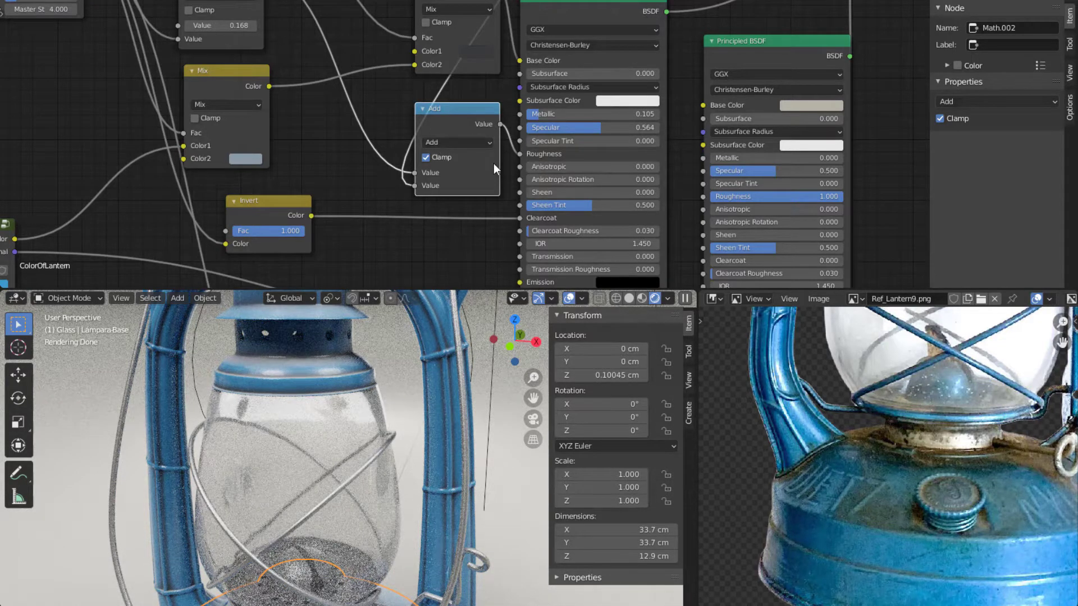
Spread out the Material Output, Mix Shader, both Principled BSDF, dirt Mix, roughness Add and Bump nodes towards the right of the graph.
{"action": "scroll", "coordinate": [493, 163], "scroll_direction": "down", "scroll_amount": 4}
{"action": "middle_click_drag", "start_coordinate": [765, 112], "coordinate": [641, 159]}
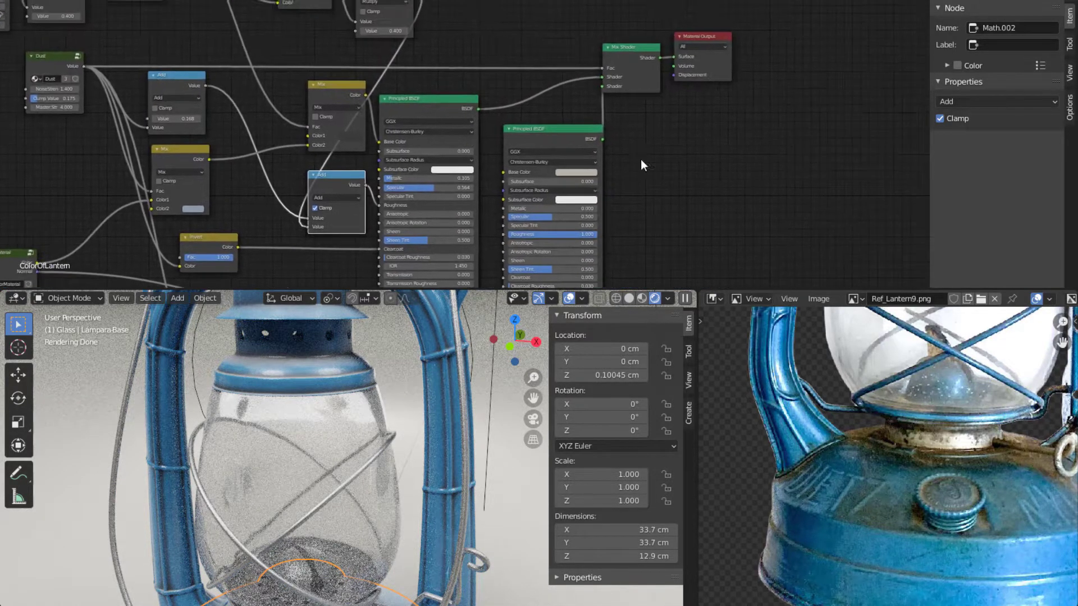
{"action": "left_click_drag", "start_coordinate": [698, 37], "coordinate": [815, 35]}
{"action": "left_click_drag", "start_coordinate": [635, 48], "coordinate": [746, 43]}
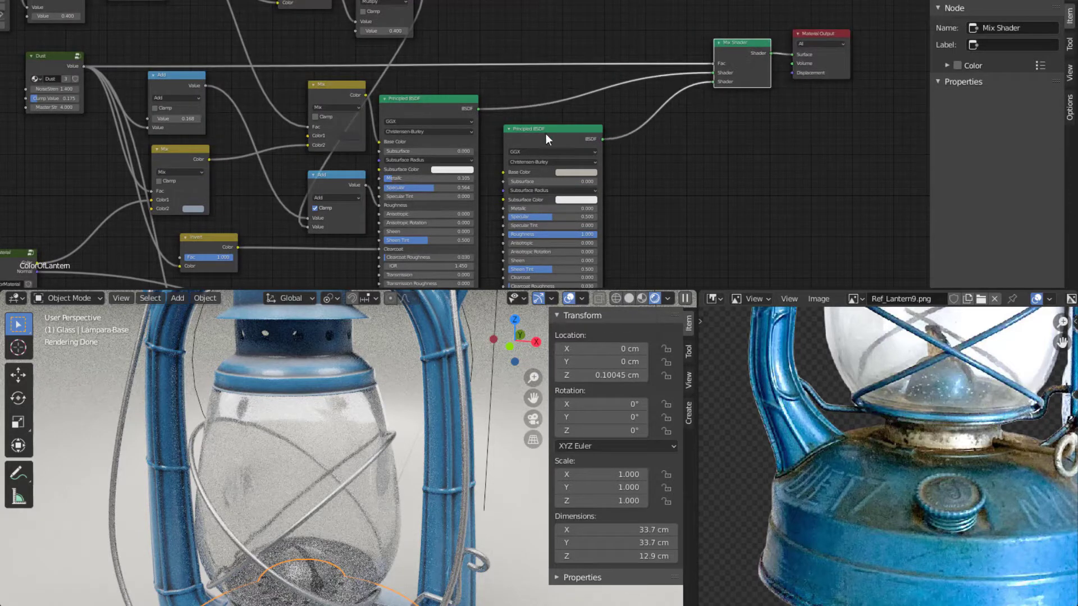
{"action": "left_click_drag", "start_coordinate": [546, 133], "coordinate": [659, 136]}
{"action": "left_click_drag", "start_coordinate": [440, 106], "coordinate": [575, 110]}
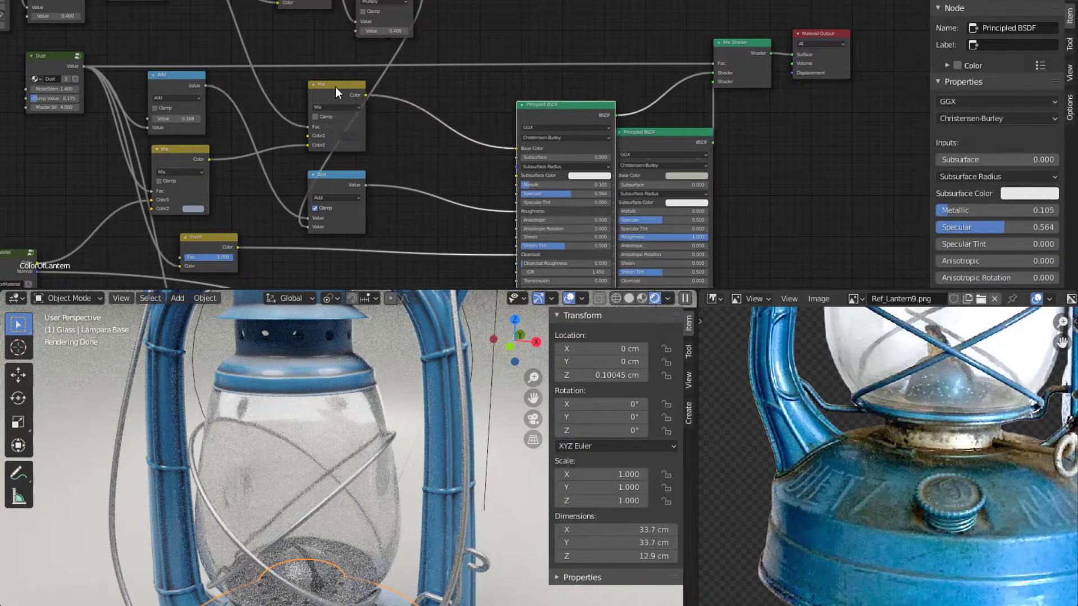
{"action": "left_click_drag", "start_coordinate": [335, 92], "coordinate": [440, 100]}
{"action": "left_click_drag", "start_coordinate": [343, 180], "coordinate": [446, 180]}
{"action": "middle_click_drag", "start_coordinate": [374, 208], "coordinate": [386, 187]}
{"action": "left_click_drag", "start_coordinate": [386, 200], "coordinate": [513, 202]}
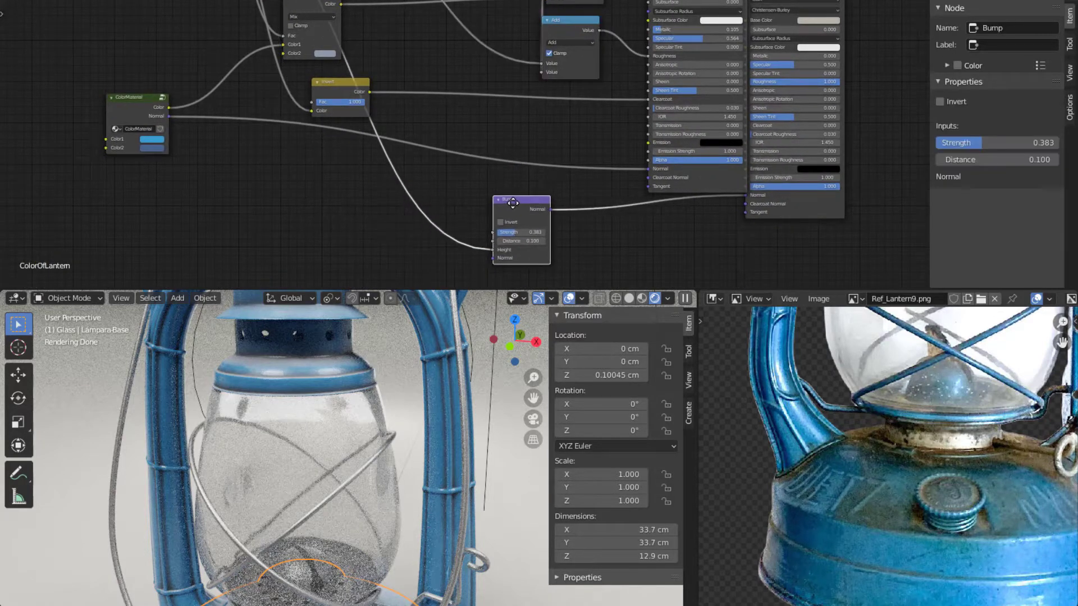
Duplicate the clamped Add node and insert the copy into the link feeding the Bump node's Height.
{"action": "scroll", "coordinate": [485, 191], "scroll_direction": "down", "scroll_amount": 1}
{"action": "middle_click_drag", "start_coordinate": [485, 191], "coordinate": [564, 204]}
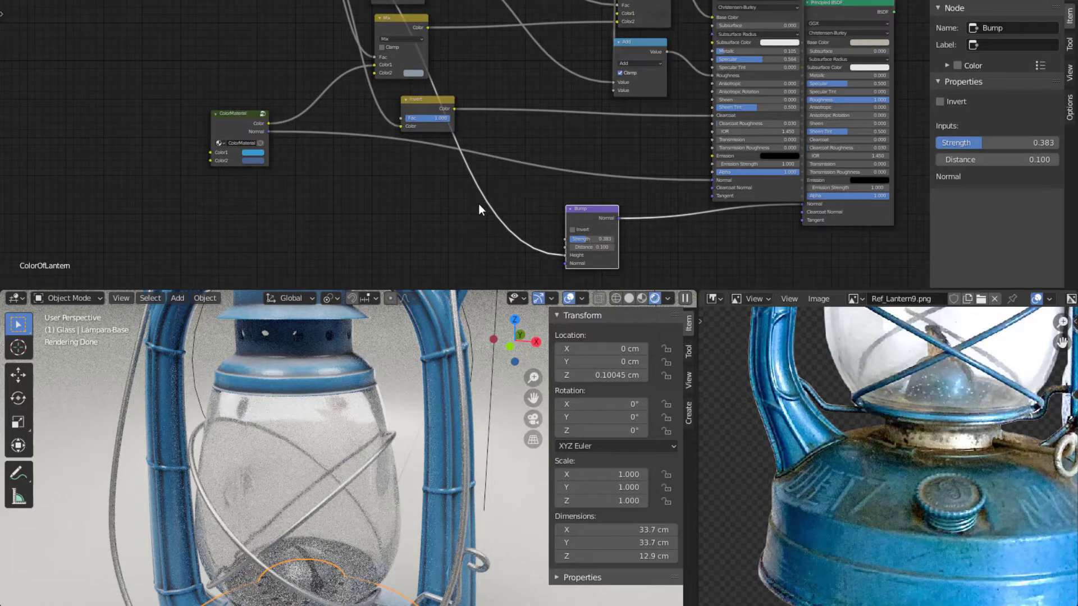
{"action": "scroll", "coordinate": [477, 206], "scroll_direction": "up", "scroll_amount": 1}
{"action": "middle_click_drag", "start_coordinate": [477, 207], "coordinate": [538, 183]}
{"action": "left_click", "coordinate": [709, 13]}
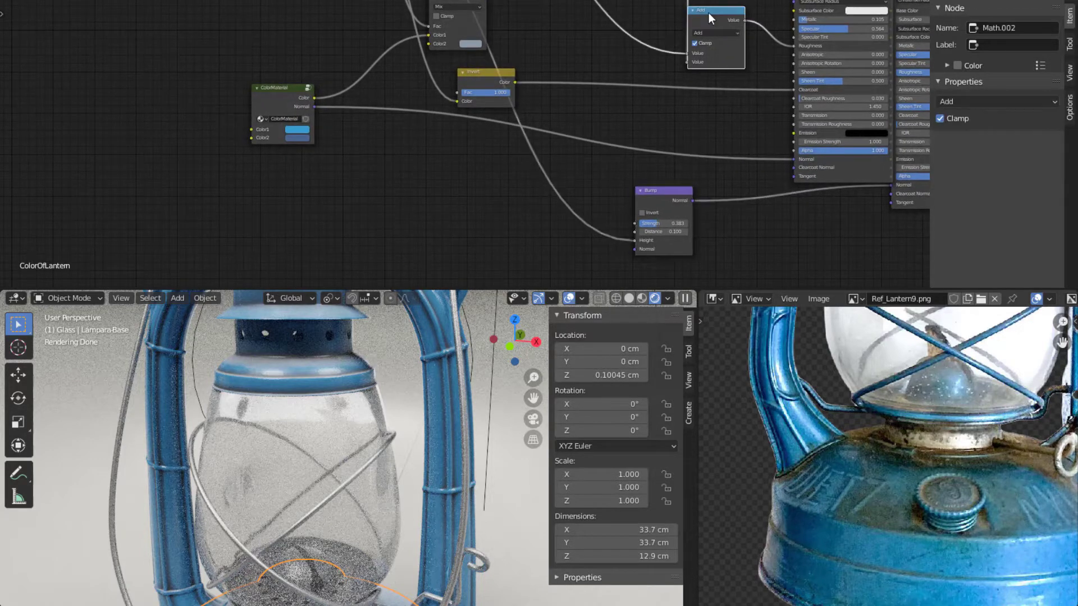
{"action": "key", "text": "shift+d"}
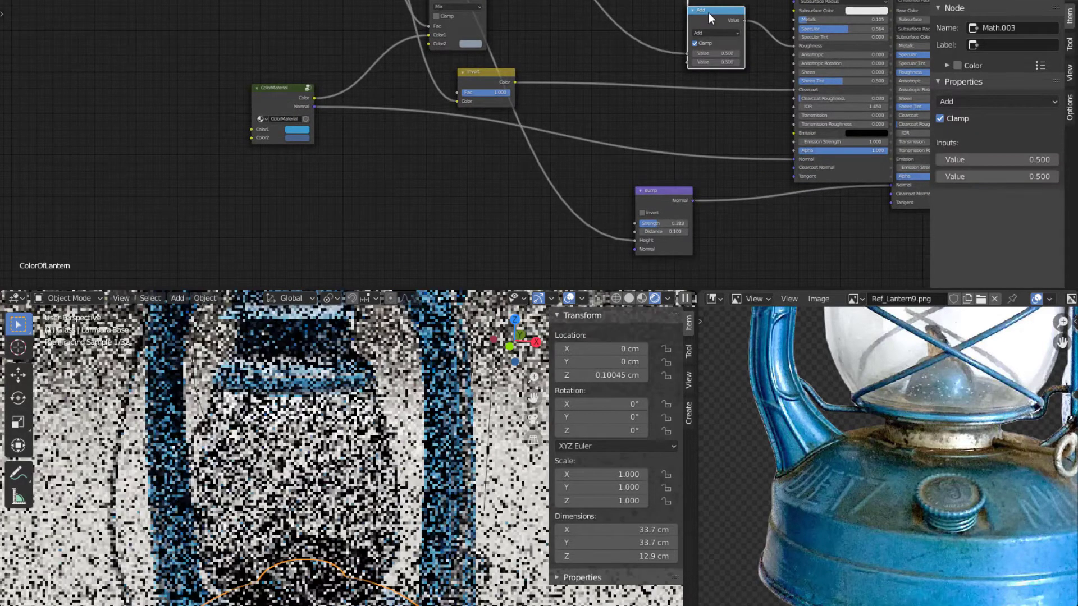
{"action": "left_click", "coordinate": [578, 180]}
{"action": "scroll", "coordinate": [580, 181], "scroll_direction": "down", "scroll_amount": 1}
{"action": "scroll", "coordinate": [578, 180], "scroll_direction": "down", "scroll_amount": 2}
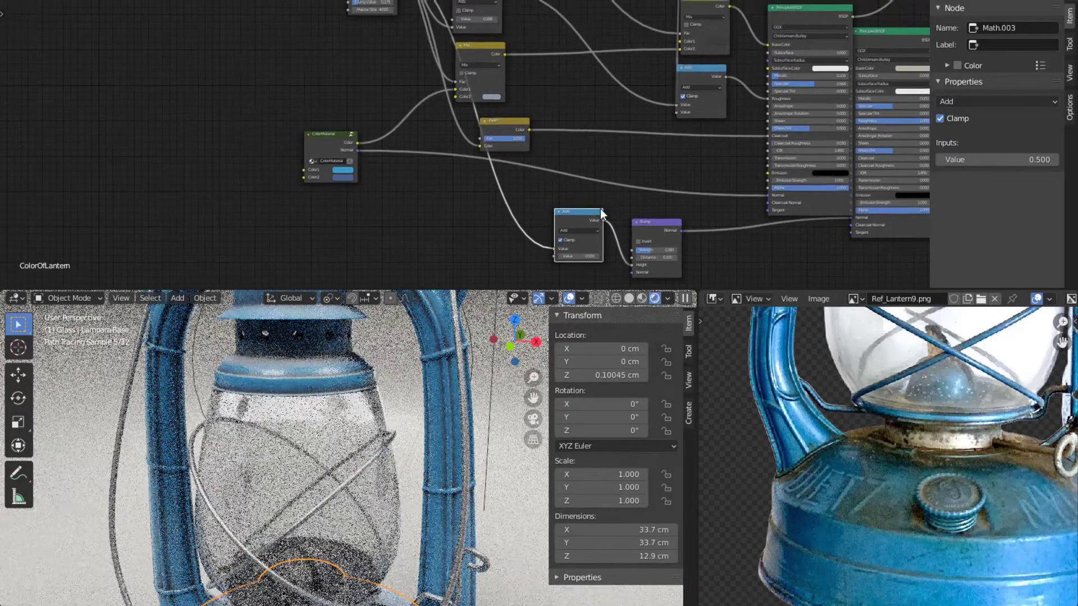
Shift the Map Range node slightly away from the noise Multiply node to make room between them.
{"action": "middle_click_drag", "start_coordinate": [584, 158], "coordinate": [582, 234]}
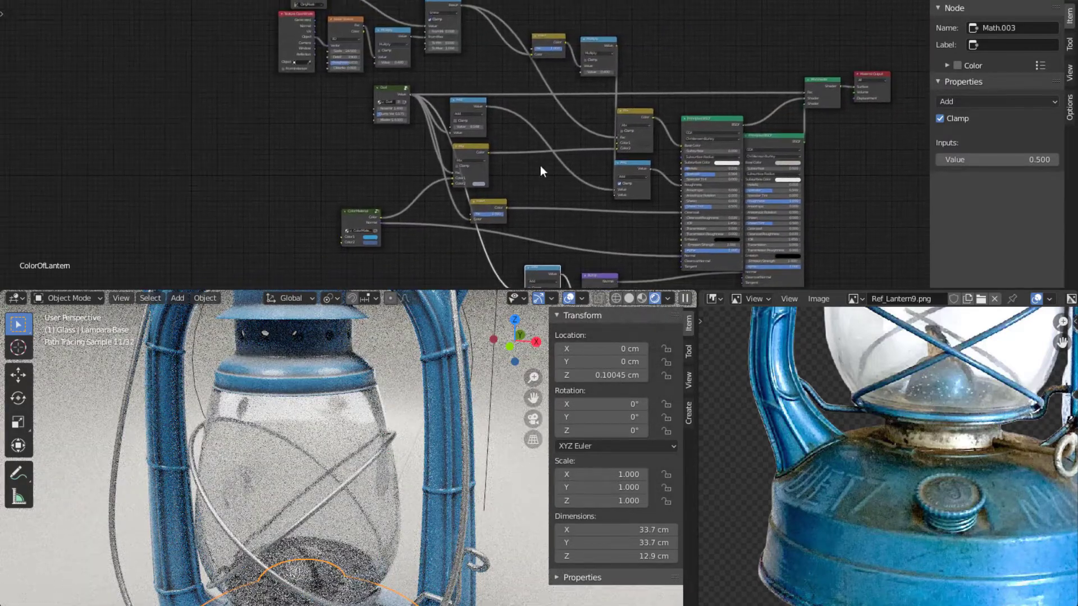
{"action": "scroll", "coordinate": [507, 86], "scroll_direction": "down", "scroll_amount": 1}
{"action": "middle_click_drag", "start_coordinate": [507, 85], "coordinate": [523, 112]}
{"action": "scroll", "coordinate": [492, 64], "scroll_direction": "up", "scroll_amount": 11}
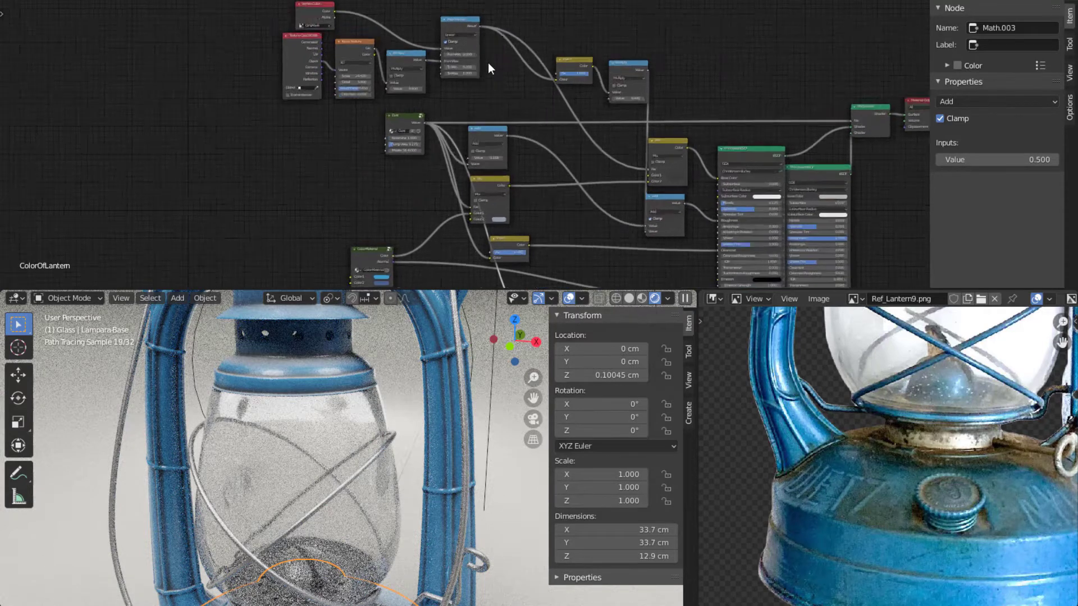
{"action": "middle_click_drag", "start_coordinate": [529, 62], "coordinate": [599, 29]}
{"action": "scroll", "coordinate": [600, 30], "scroll_direction": "up", "scroll_amount": 2}
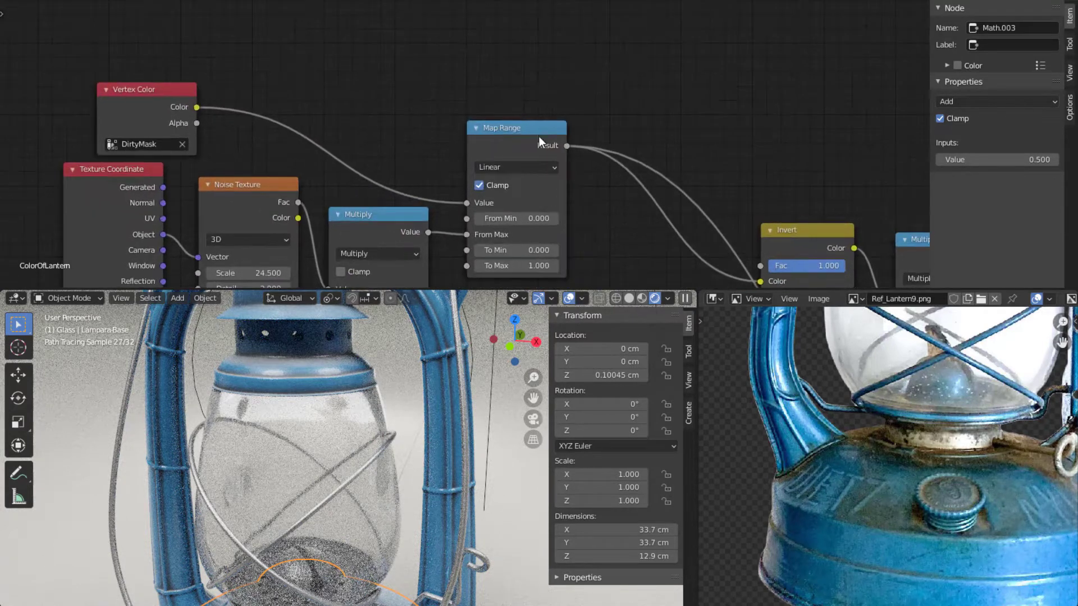
{"action": "left_click_drag", "start_coordinate": [536, 129], "coordinate": [562, 132]}
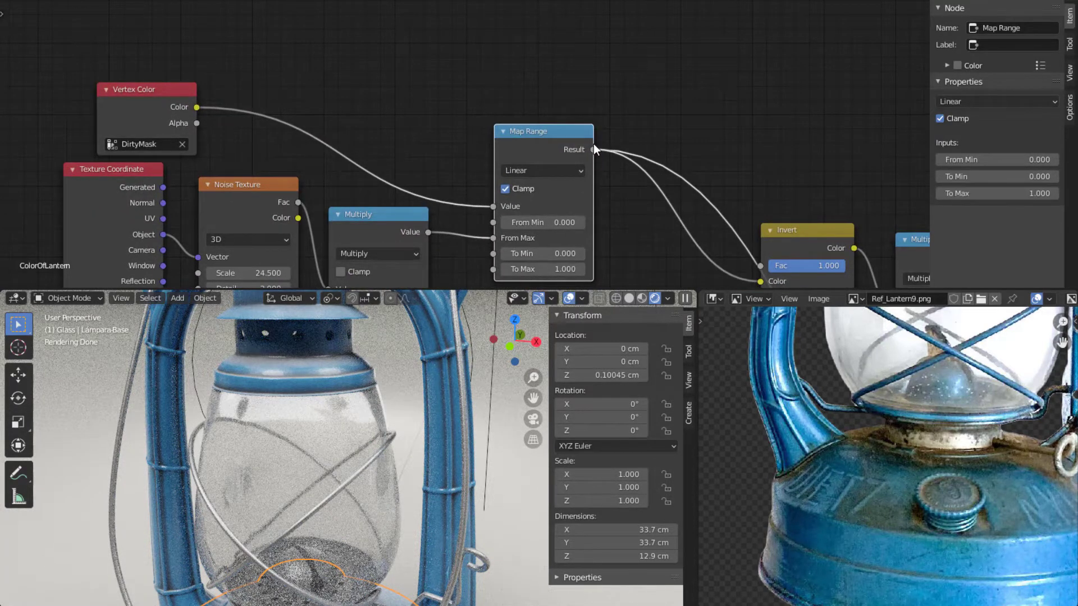
Connect the Map Range's Result to the second Value of the Add node in front of the Bump.
{"action": "scroll", "coordinate": [604, 186], "scroll_direction": "down", "scroll_amount": 5}
{"action": "middle_click_drag", "start_coordinate": [608, 204], "coordinate": [513, 6]}
{"action": "scroll", "coordinate": [581, 161], "scroll_direction": "up", "scroll_amount": 1}
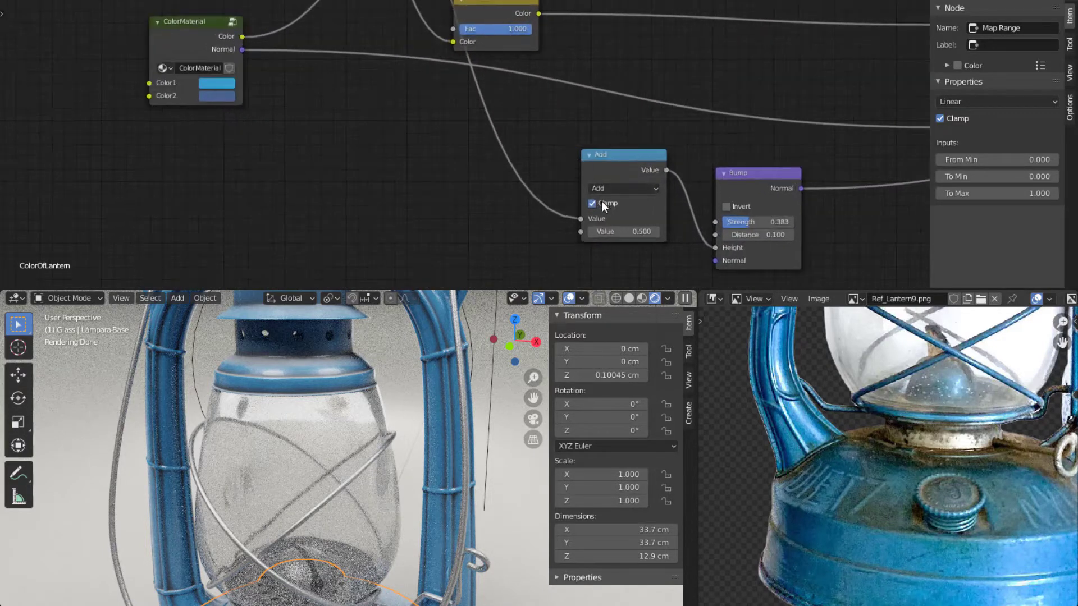
{"action": "scroll", "coordinate": [591, 184], "scroll_direction": "down", "scroll_amount": 3}
{"action": "scroll", "coordinate": [557, 57], "scroll_direction": "down", "scroll_amount": 4}
{"action": "middle_click_drag", "start_coordinate": [557, 70], "coordinate": [619, 165]}
{"action": "left_click_drag", "start_coordinate": [533, 25], "coordinate": [579, 272]}
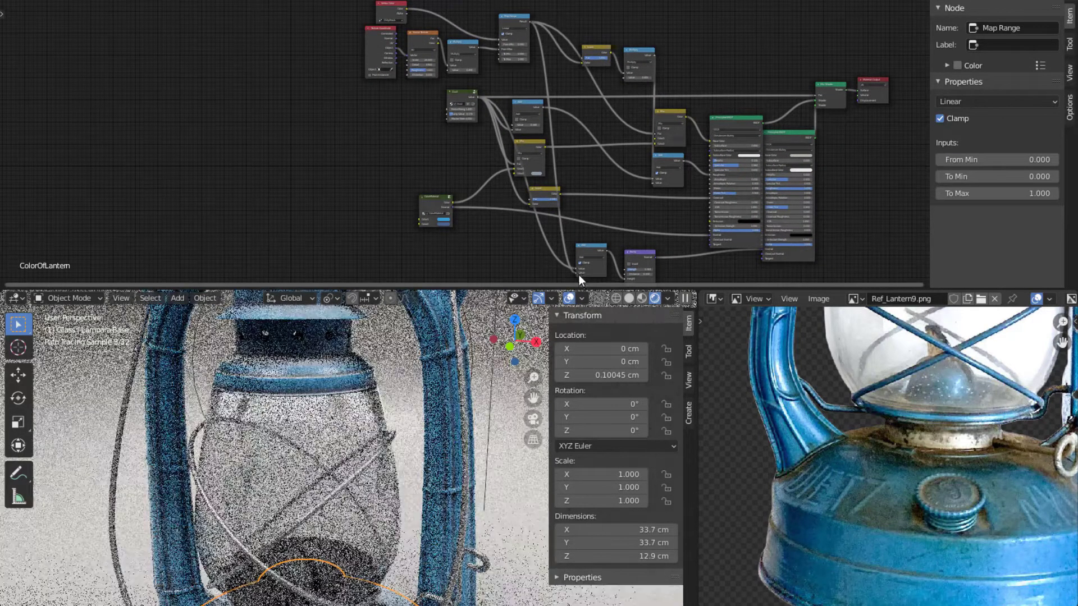
Move the Bump node and its Add node closer to the second Principled BSDF.
{"action": "scroll", "coordinate": [614, 241], "scroll_direction": "up", "scroll_amount": 3}
{"action": "middle_click_drag", "start_coordinate": [672, 244], "coordinate": [510, 69]}
{"action": "scroll", "coordinate": [516, 116], "scroll_direction": "up", "scroll_amount": 2}
{"action": "left_click_drag", "start_coordinate": [600, 162], "coordinate": [681, 167]}
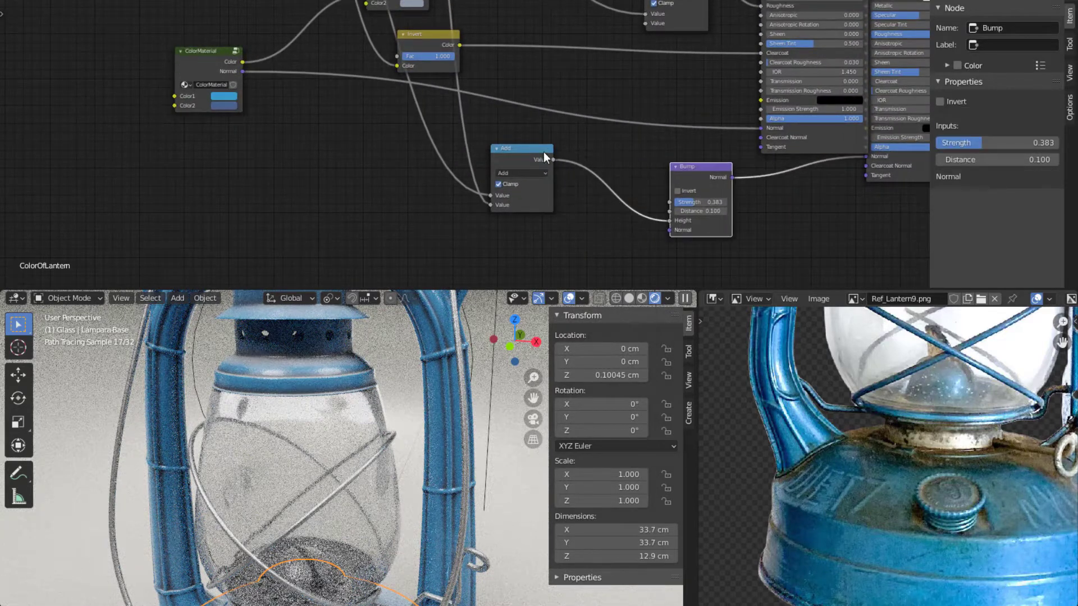
{"action": "left_click", "coordinate": [525, 157]}
{"action": "left_click_drag", "start_coordinate": [525, 156], "coordinate": [612, 164]}
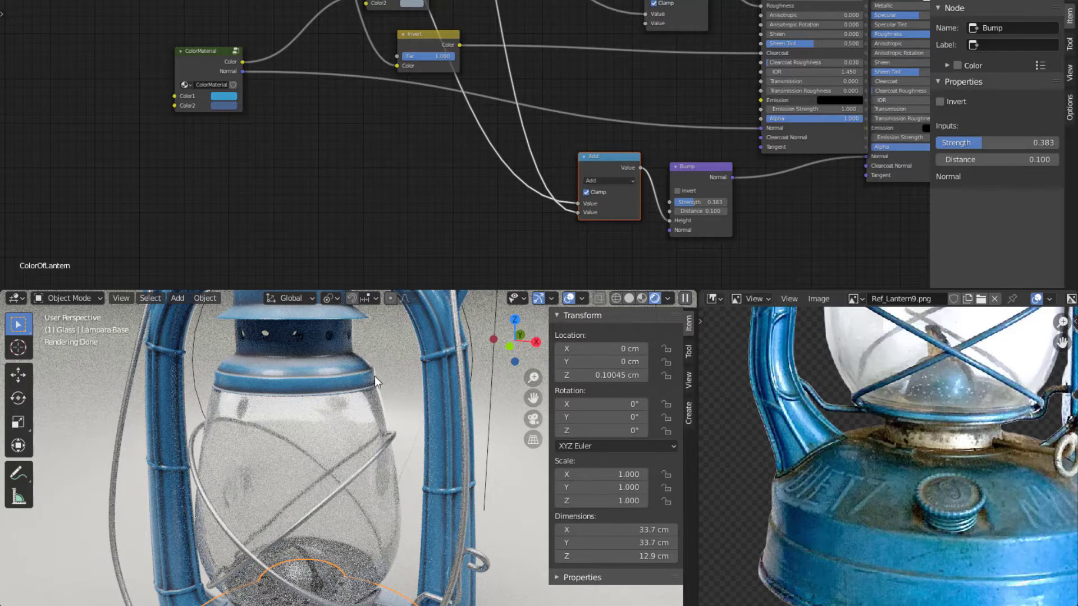
Move the 0.400 Multiply node fed by the Invert up close beside the Invert node.
{"action": "scroll", "coordinate": [326, 357], "scroll_direction": "down", "scroll_amount": 2}
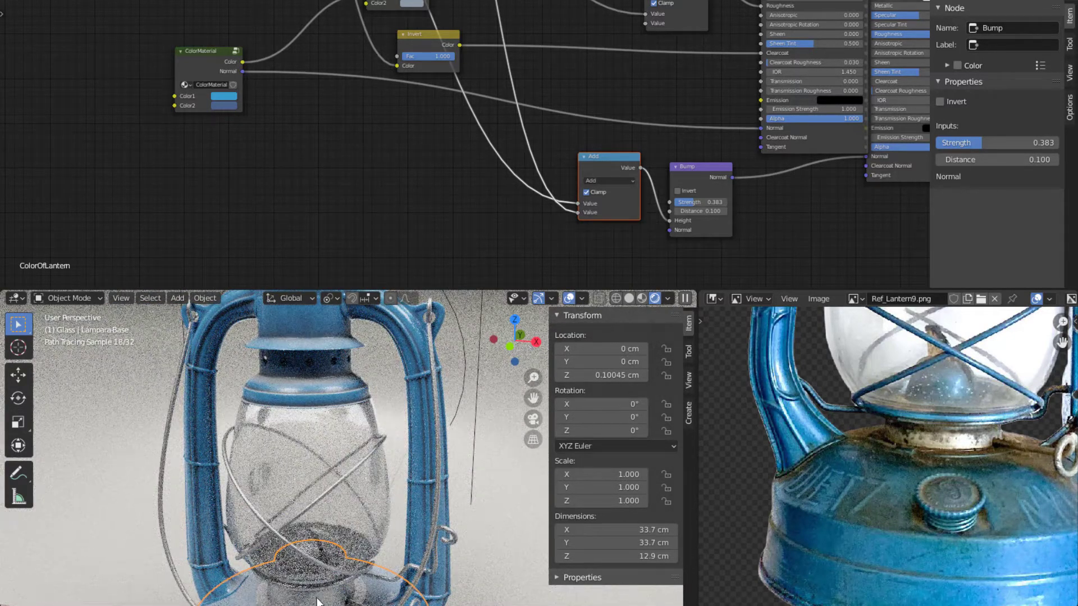
{"action": "scroll", "coordinate": [475, 127], "scroll_direction": "down", "scroll_amount": 3}
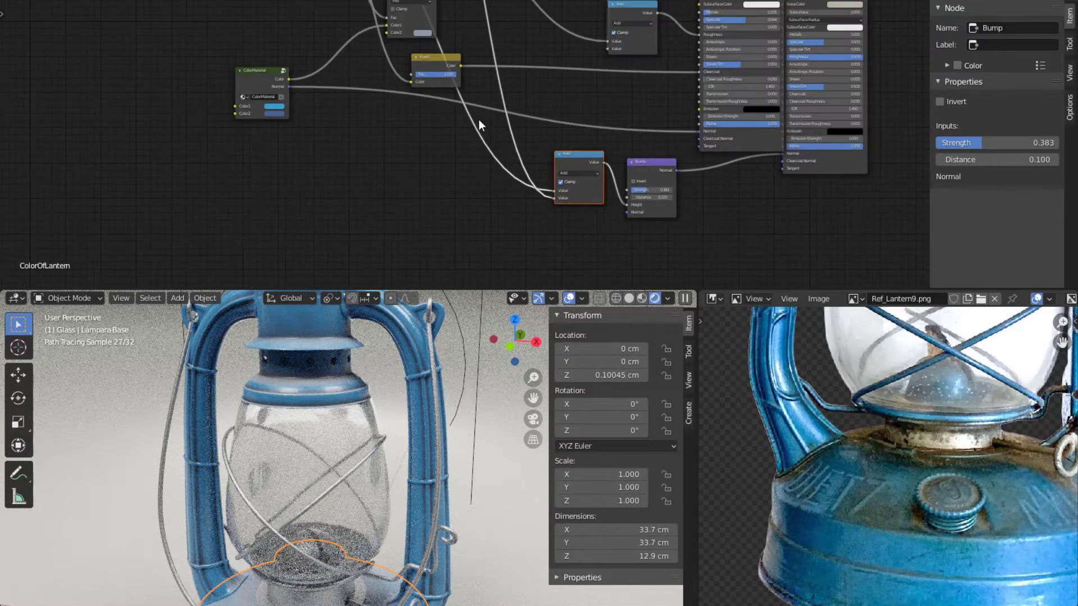
{"action": "middle_click_drag", "start_coordinate": [478, 120], "coordinate": [553, 159]}
{"action": "left_click_drag", "start_coordinate": [651, 163], "coordinate": [619, 134]}
{"action": "left_click", "coordinate": [635, 125]}
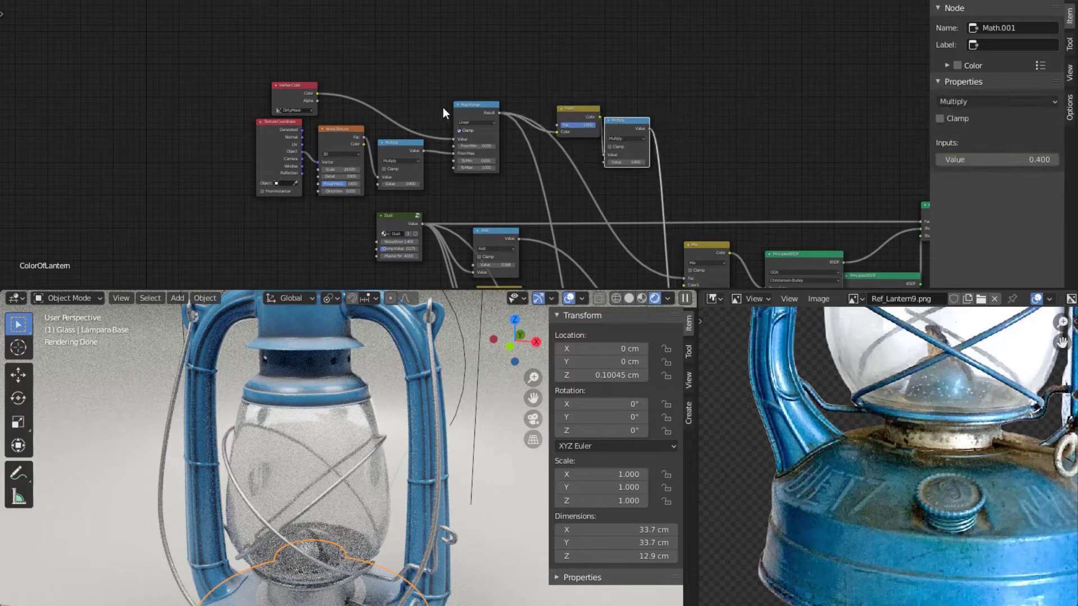
Nudge the dirt-mask nodes as a group, and align the last Multiply node beside the Invert without overlap.
{"action": "left_click_drag", "start_coordinate": [237, 40], "coordinate": [648, 195]}
{"action": "mouse_move", "coordinate": [648, 195]}
{"action": "middle_mouse_down"}
{"action": "mouse_move", "coordinate": [577, 104]}
{"action": "mouse_move", "coordinate": [607, 133]}
{"action": "mouse_move", "coordinate": [594, 129]}
{"action": "mouse_move", "coordinate": [603, 114]}
{"action": "mouse_move", "coordinate": [645, 112]}
{"action": "mouse_move", "coordinate": [649, 135]}
{"action": "mouse_move", "coordinate": [630, 73]}
{"action": "mouse_move", "coordinate": [654, 194]}
{"action": "middle_mouse_up"}
{"action": "scroll", "coordinate": [593, 127], "scroll_direction": "down", "scroll_amount": 1}
{"action": "scroll", "coordinate": [649, 135], "scroll_direction": "up", "scroll_amount": 1}
{"action": "scroll", "coordinate": [589, 138], "scroll_direction": "up", "scroll_amount": 2}
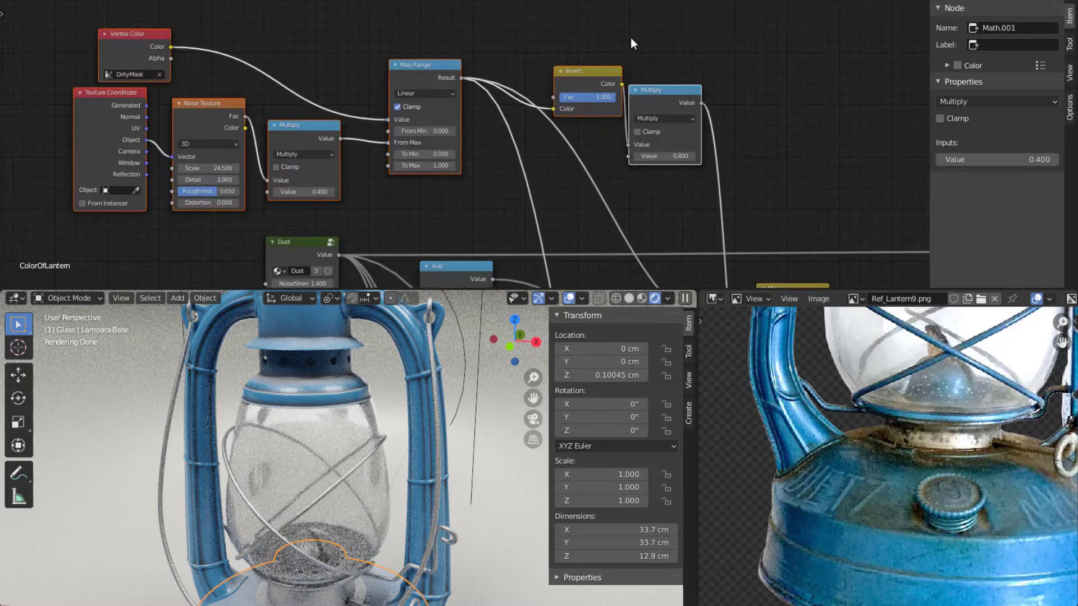
{"action": "middle_click_drag", "start_coordinate": [688, 177], "coordinate": [517, 257]}
{"action": "middle_click_drag", "start_coordinate": [494, 111], "coordinate": [604, 101]}
{"action": "middle_click_drag", "start_coordinate": [407, 184], "coordinate": [544, 137]}
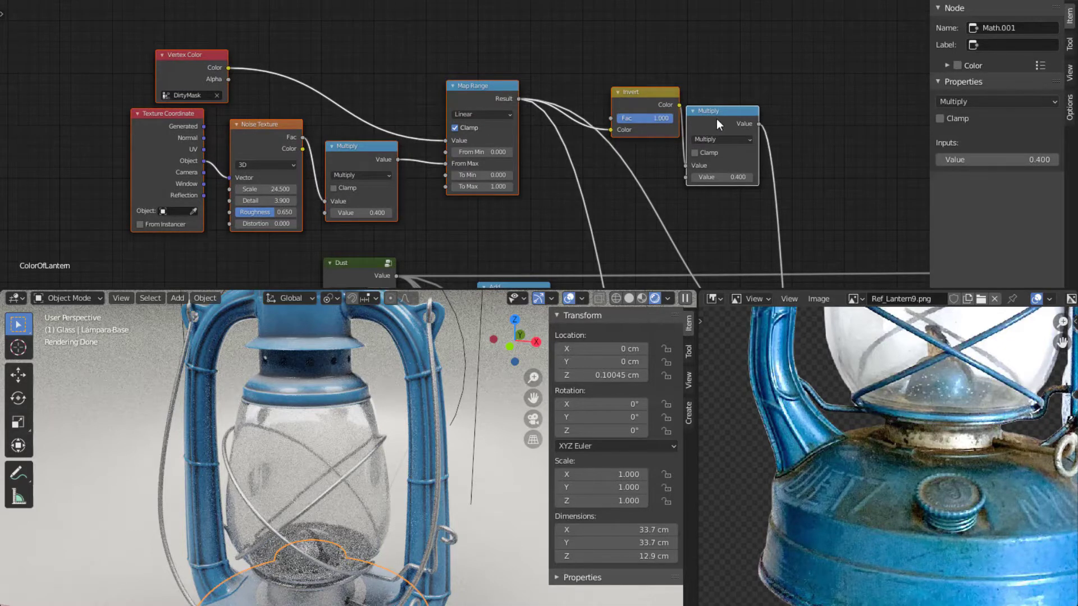
{"action": "mouse_move", "coordinate": [717, 119]}
{"action": "middle_mouse_down"}
{"action": "mouse_move", "coordinate": [723, 102]}
{"action": "mouse_move", "coordinate": [720, 124]}
{"action": "middle_mouse_up"}
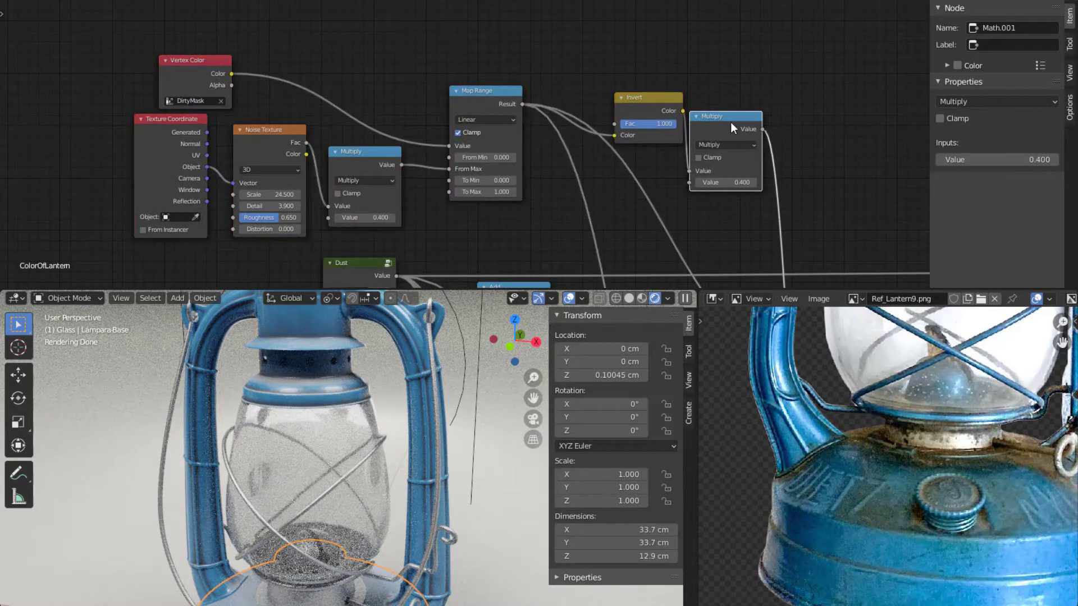
{"action": "left_click_drag", "start_coordinate": [733, 123], "coordinate": [690, 112]}
Combine all dirt-mask nodes, from the Vertex Color and Texture Coordinate through the Invert and its Multiply, into a node group.
{"action": "scroll", "coordinate": [738, 97], "scroll_direction": "down", "scroll_amount": 2}
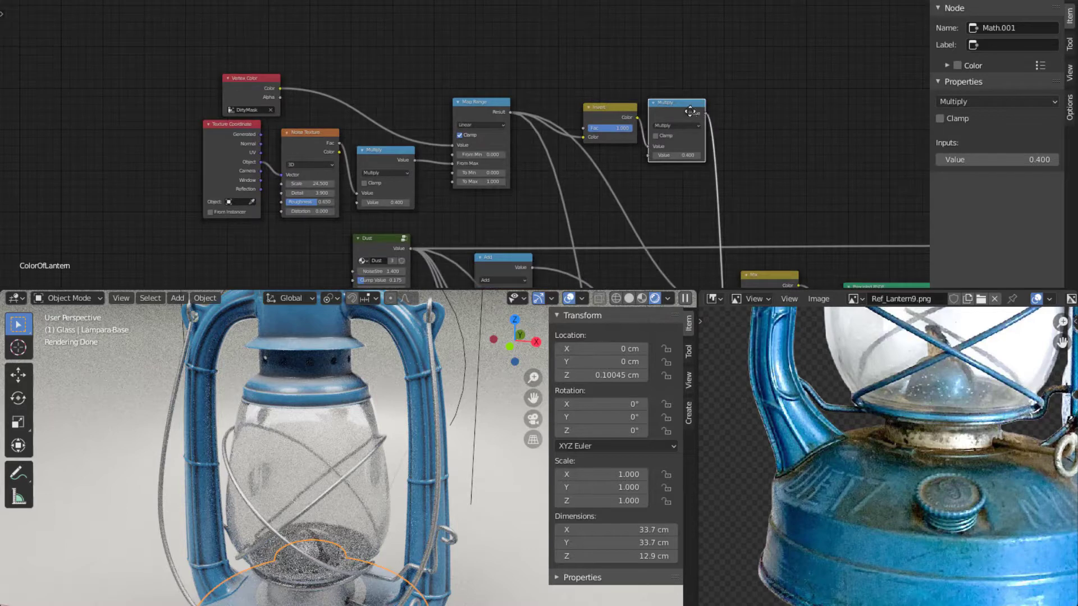
{"action": "mouse_move", "coordinate": [689, 111]}
{"action": "middle_mouse_down"}
{"action": "mouse_move", "coordinate": [681, 62]}
{"action": "mouse_move", "coordinate": [702, 117]}
{"action": "middle_mouse_up"}
{"action": "scroll", "coordinate": [702, 116], "scroll_direction": "up", "scroll_amount": 1}
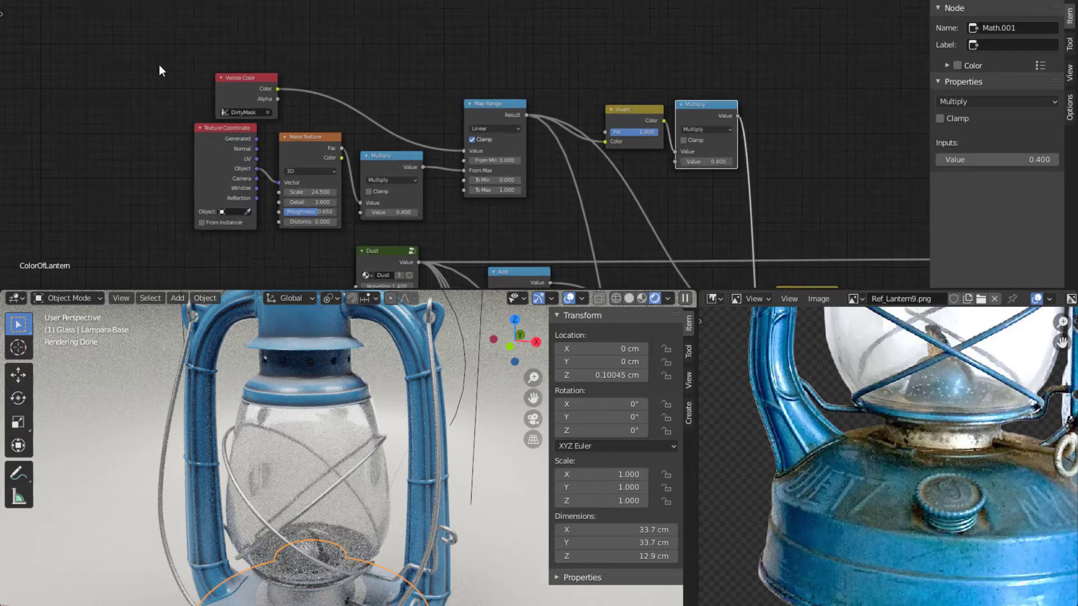
{"action": "left_click_drag", "start_coordinate": [146, 53], "coordinate": [749, 228]}
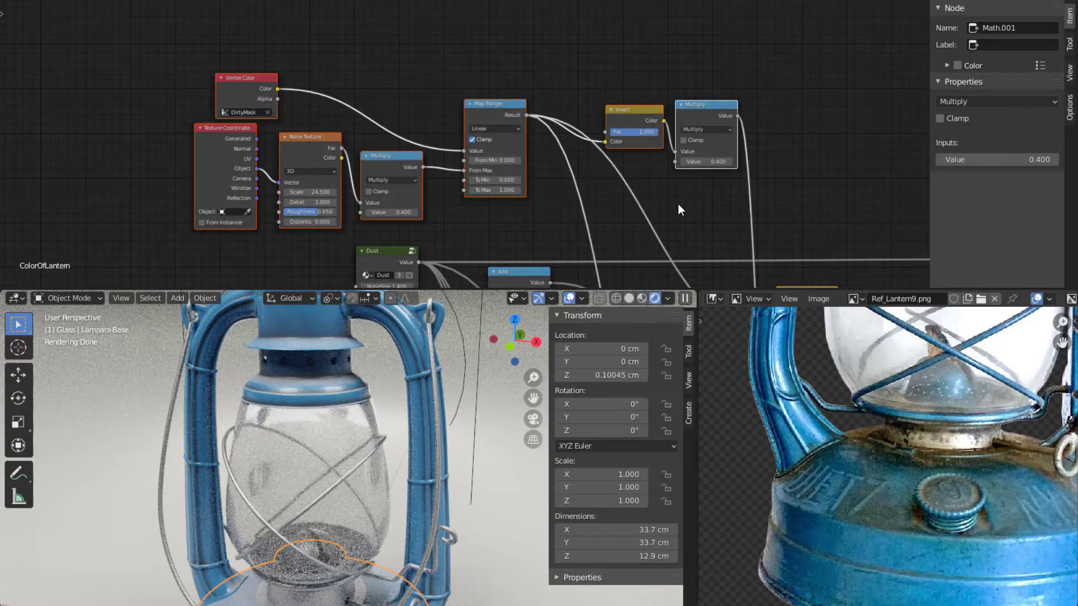
{"action": "key", "text": "ctrl+g"}
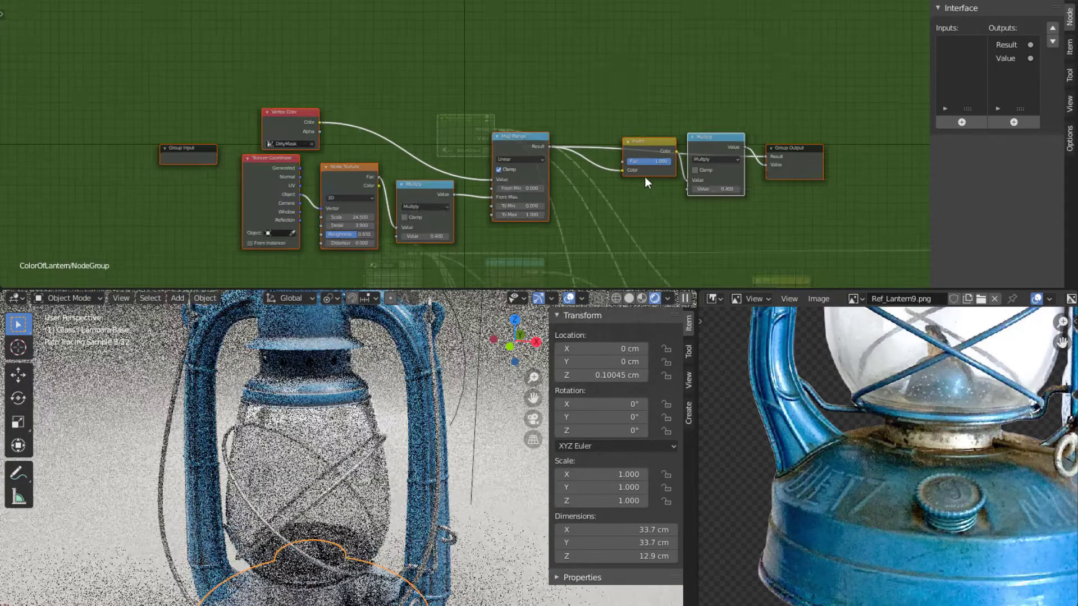
Move the Group Input node farther left of the Vertex Color and Texture Coordinate nodes inside the group.
{"action": "middle_click_drag", "start_coordinate": [644, 176], "coordinate": [744, 194]}
{"action": "scroll", "coordinate": [389, 203], "scroll_direction": "up", "scroll_amount": 1}
{"action": "middle_click_drag", "start_coordinate": [280, 177], "coordinate": [329, 147]}
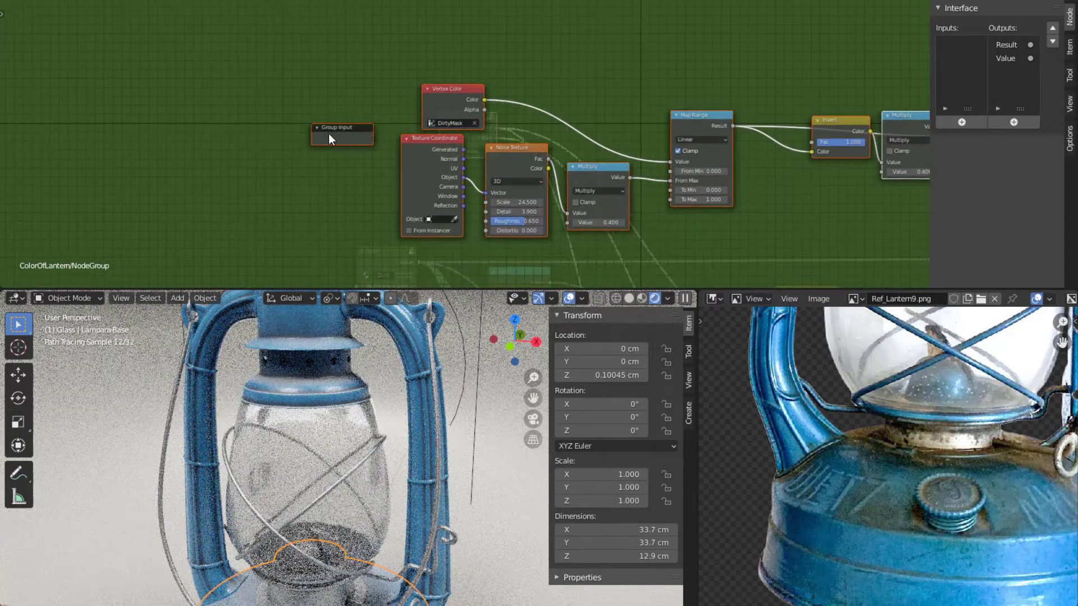
{"action": "left_click", "coordinate": [331, 135]}
{"action": "left_click_drag", "start_coordinate": [341, 138], "coordinate": [289, 137]}
Expose the second Value of the Multiply node after the Noise Texture as a group input.
{"action": "scroll", "coordinate": [306, 152], "scroll_direction": "up", "scroll_amount": 1}
{"action": "middle_click_drag", "start_coordinate": [314, 160], "coordinate": [191, 140]}
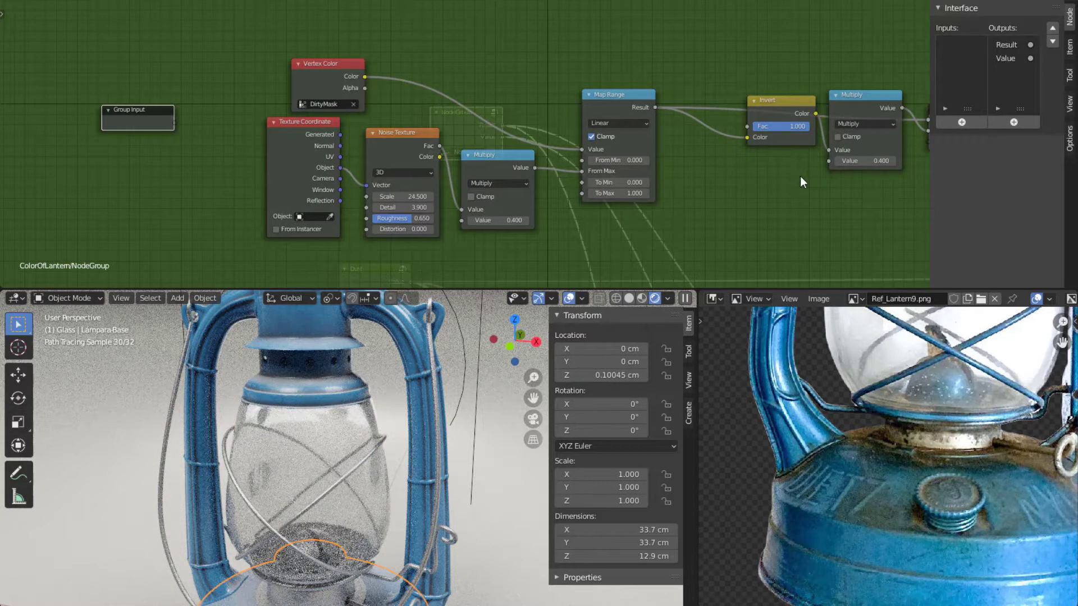
{"action": "middle_click_drag", "start_coordinate": [633, 233], "coordinate": [703, 236]}
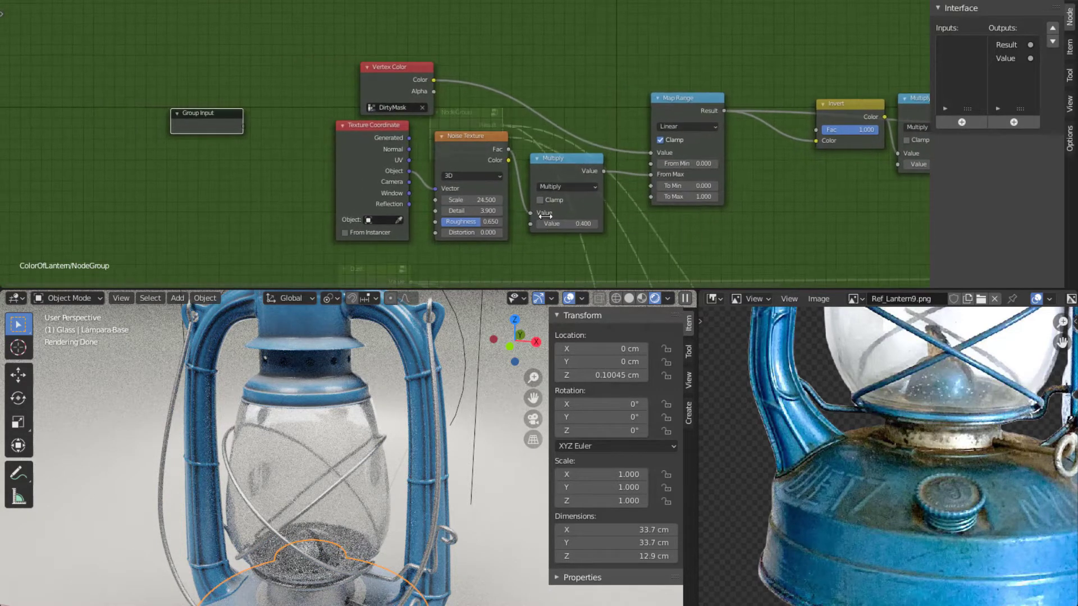
{"action": "left_click_drag", "start_coordinate": [545, 216], "coordinate": [242, 126]}
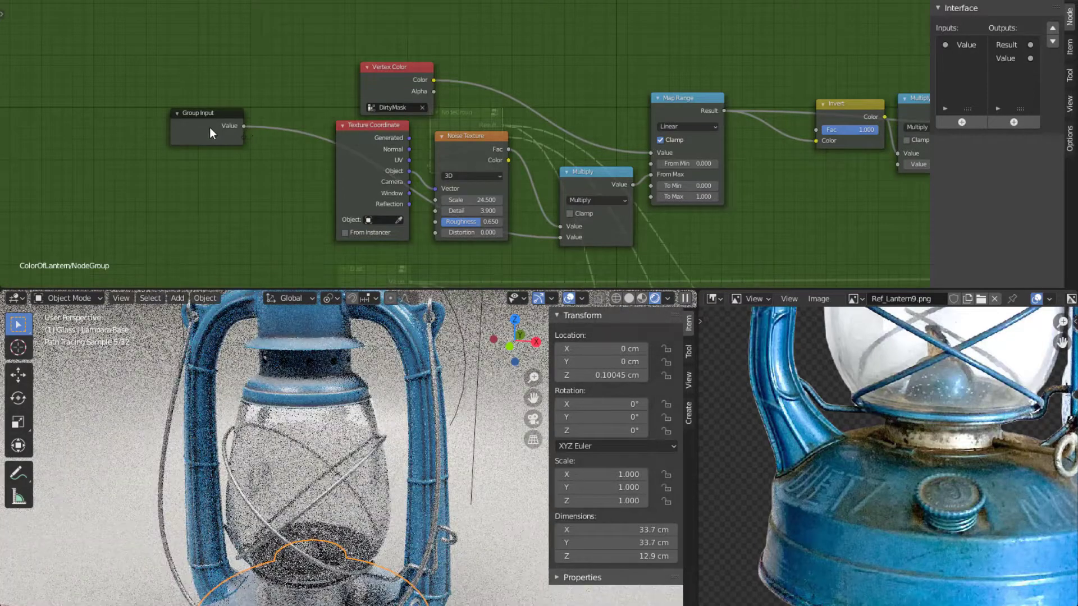
Rename the new group input to DirtDistrubution and lower the Group Input node beside the Texture Coordinate node.
{"action": "left_click", "coordinate": [964, 44]}
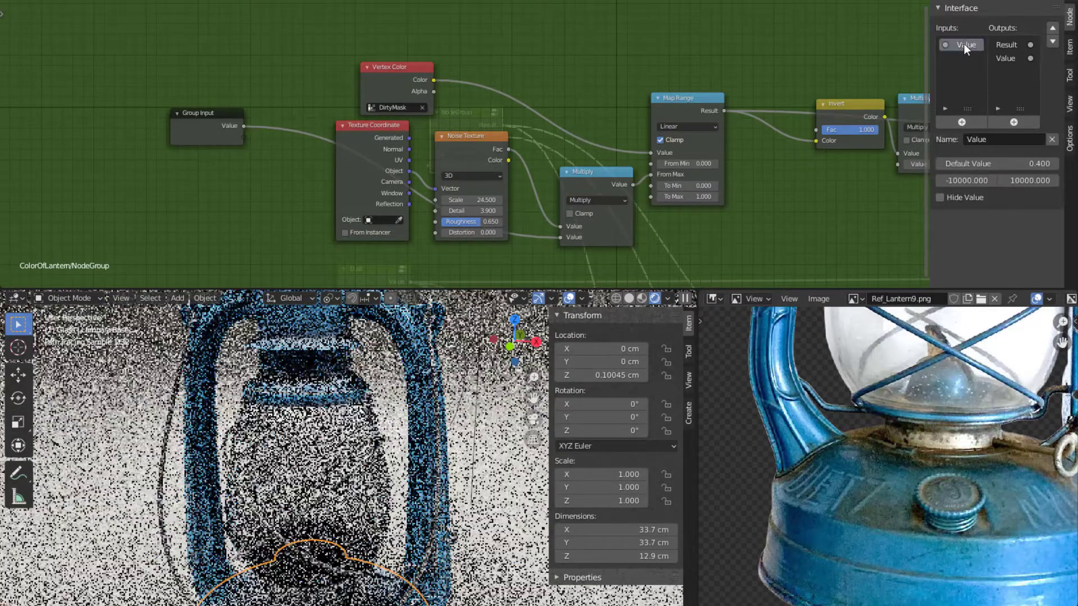
{"action": "left_click", "coordinate": [1010, 145]}
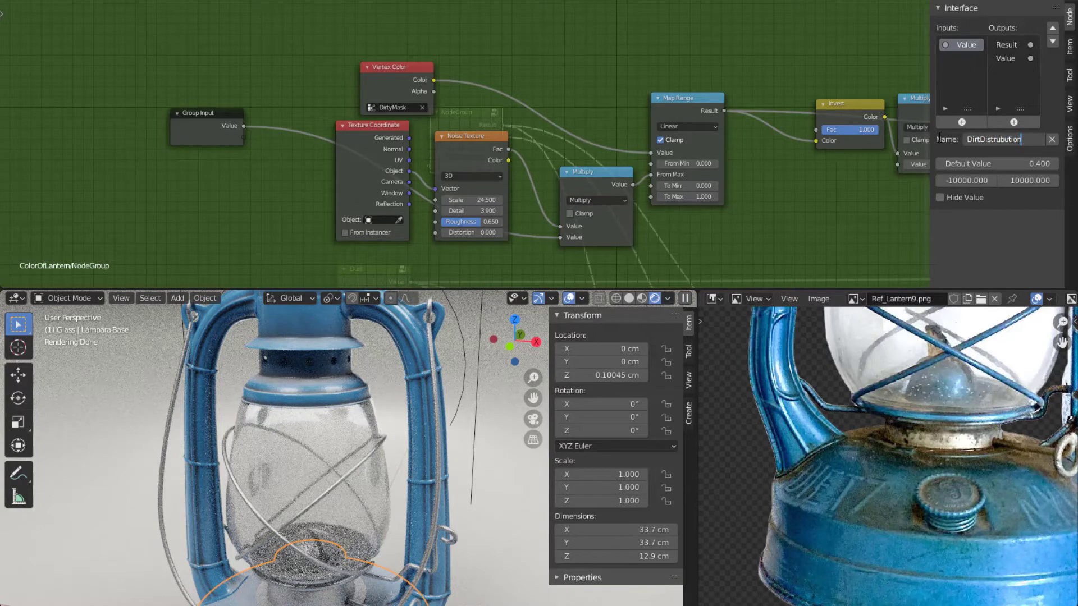
{"action": "key", "text": "Return"}
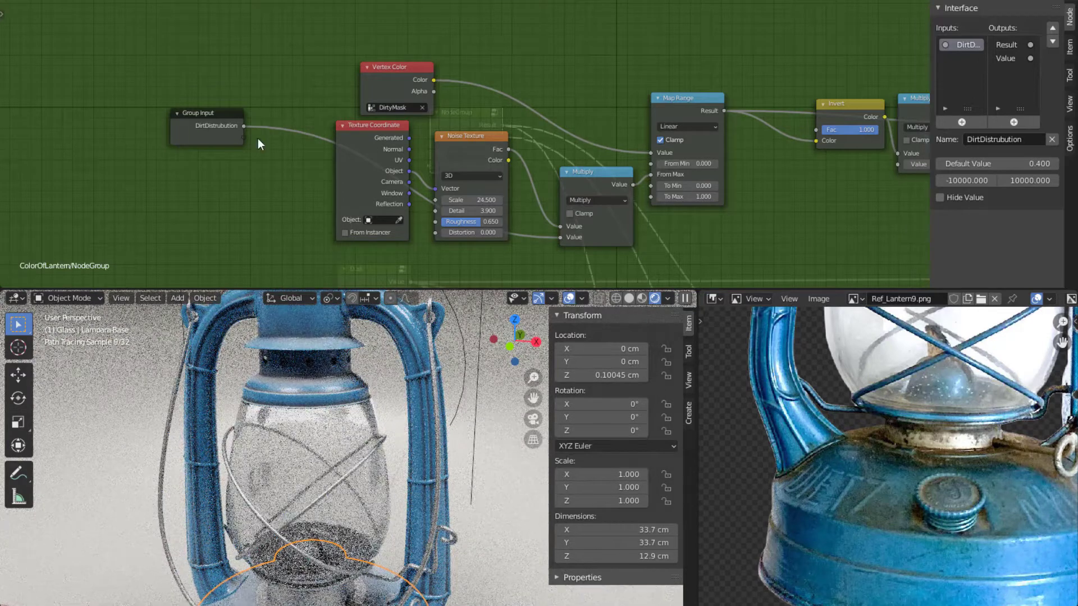
{"action": "left_click_drag", "start_coordinate": [185, 115], "coordinate": [163, 202]}
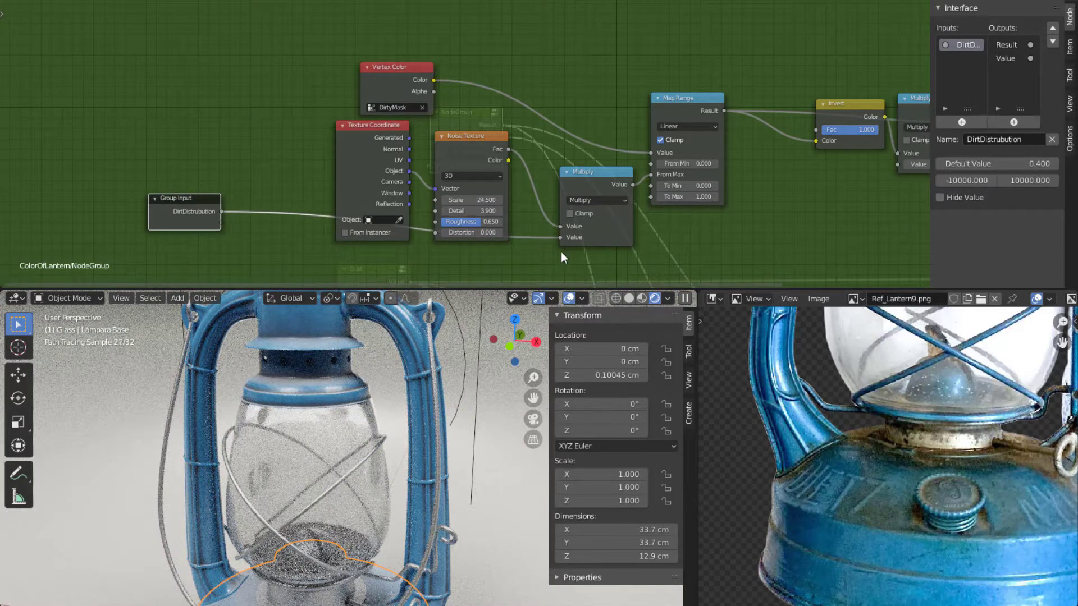
Lower the Multiply node after the Invert and expose its second Value as another group input.
{"action": "scroll", "coordinate": [561, 251], "scroll_direction": "down", "scroll_amount": 1}
{"action": "middle_click_drag", "start_coordinate": [561, 252], "coordinate": [431, 232]}
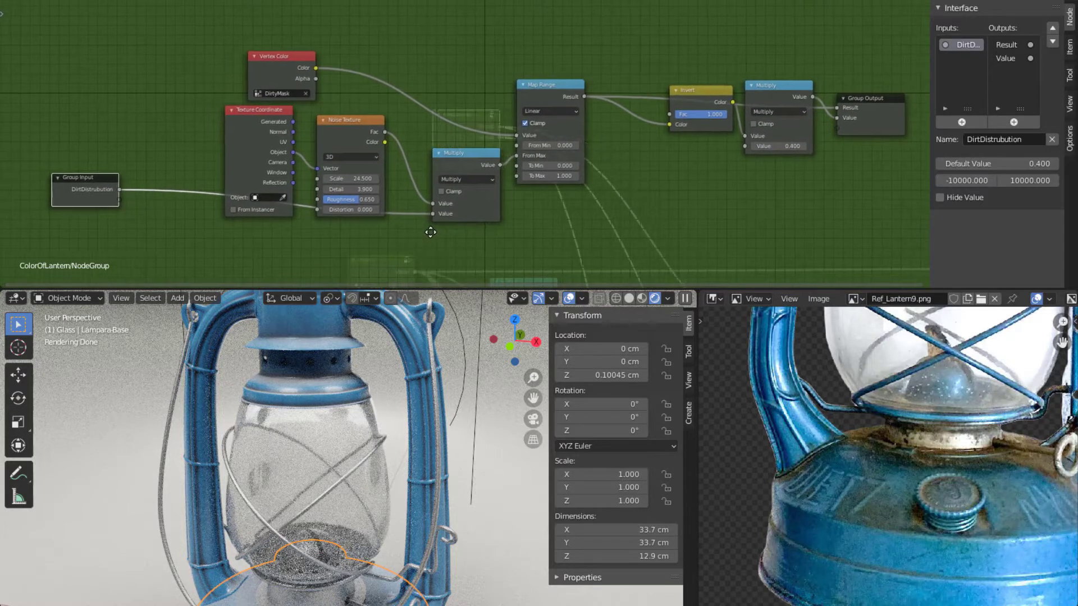
{"action": "left_click_drag", "start_coordinate": [779, 101], "coordinate": [784, 146]}
{"action": "middle_click_drag", "start_coordinate": [689, 211], "coordinate": [734, 201]}
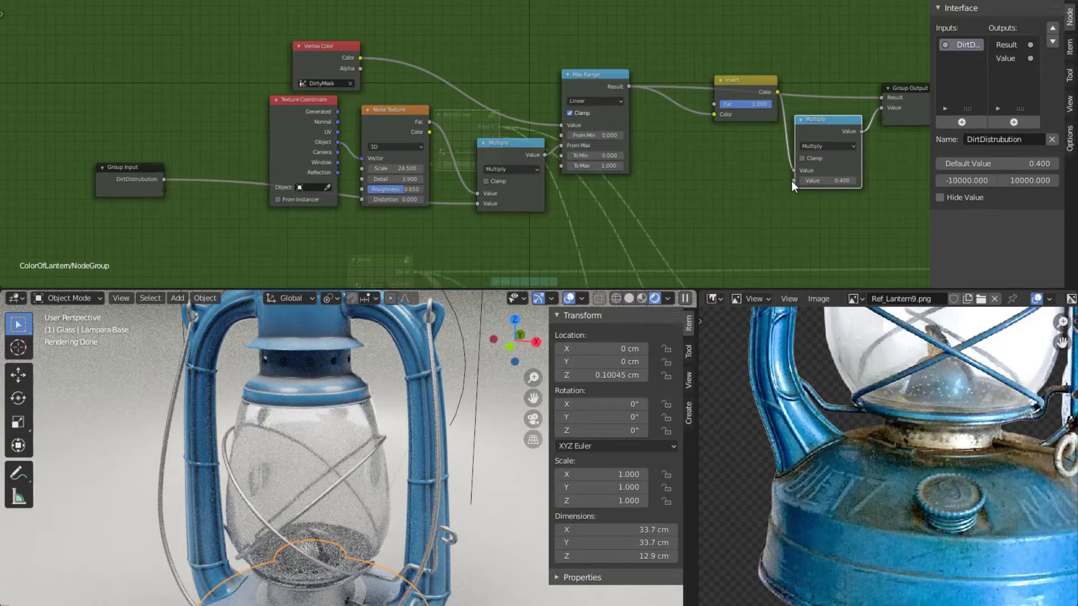
{"action": "left_click_drag", "start_coordinate": [793, 181], "coordinate": [164, 190]}
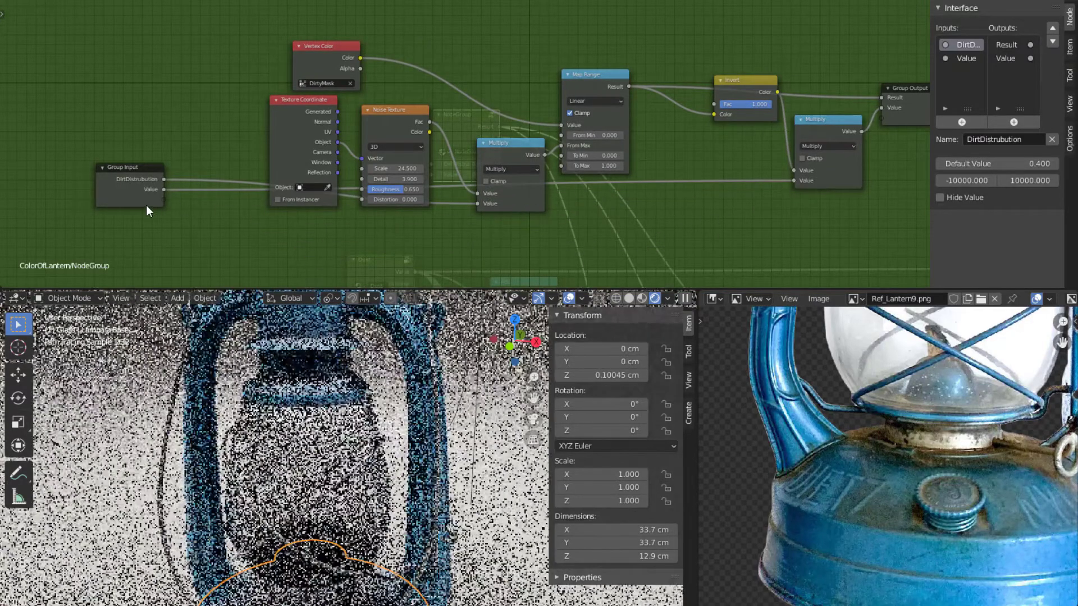
Rename the second group input to AmountRoughness.
{"action": "left_click", "coordinate": [965, 58]}
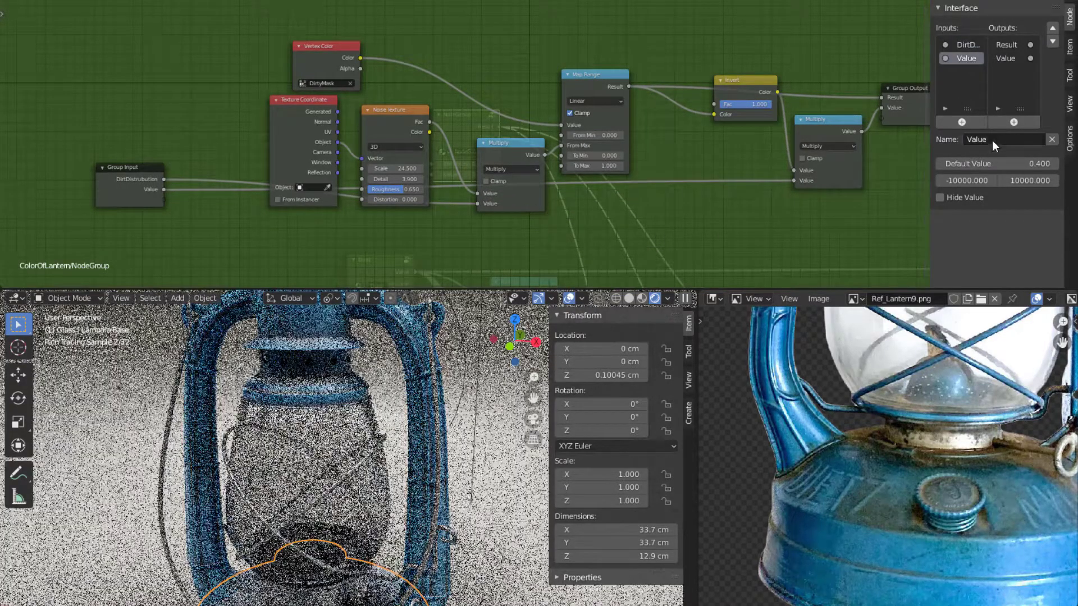
{"action": "left_click", "coordinate": [992, 140]}
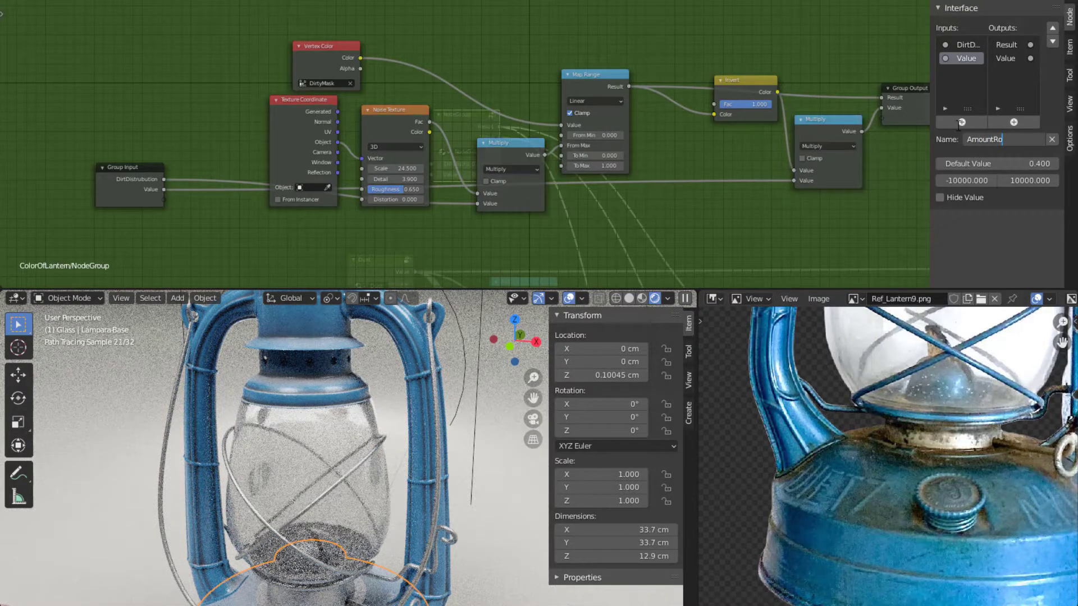
{"action": "type", "text": "AmountRough"}
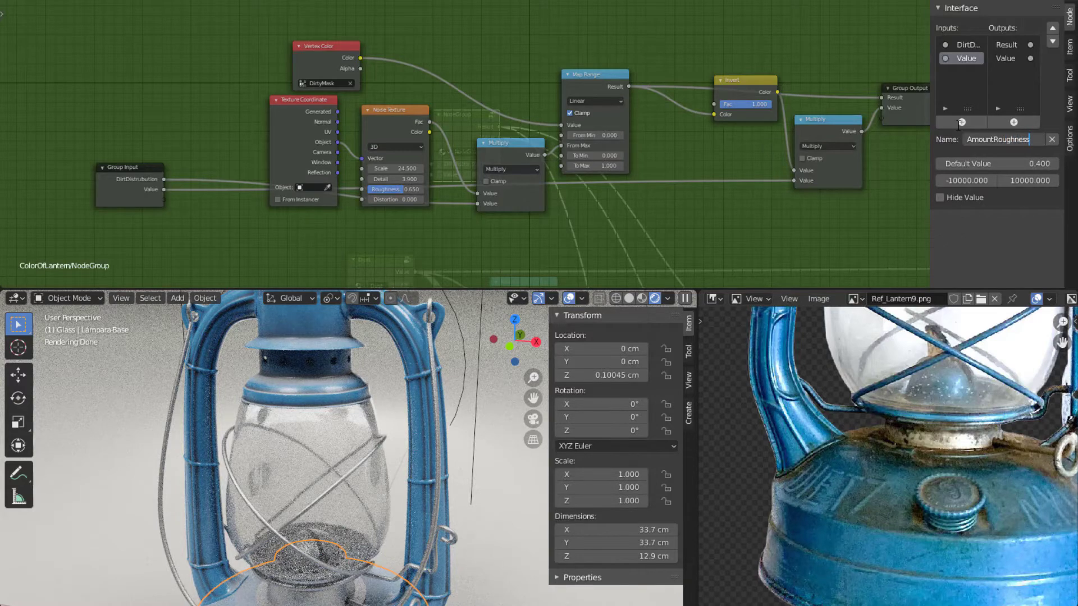
{"action": "type", "text": "ness"}
{"action": "key", "text": "Return"}
Lower the Group Input node below the Texture Coordinate node and move the Group Output farther away from the last Multiply node.
{"action": "scroll", "coordinate": [189, 206], "scroll_direction": "up", "scroll_amount": 1}
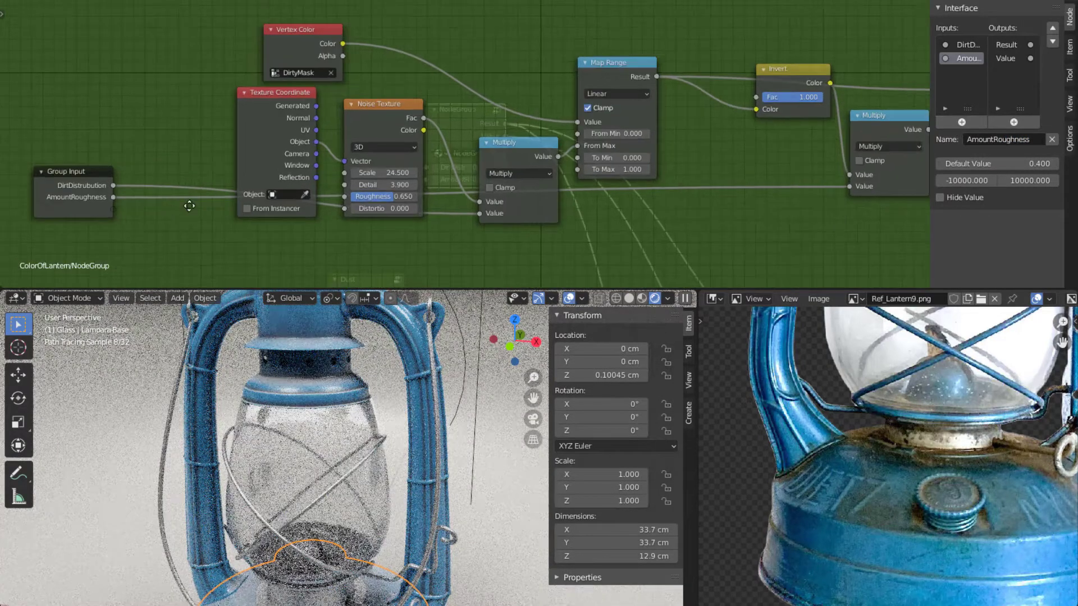
{"action": "middle_click_drag", "start_coordinate": [189, 206], "coordinate": [293, 183]}
{"action": "left_click_drag", "start_coordinate": [185, 177], "coordinate": [201, 220]}
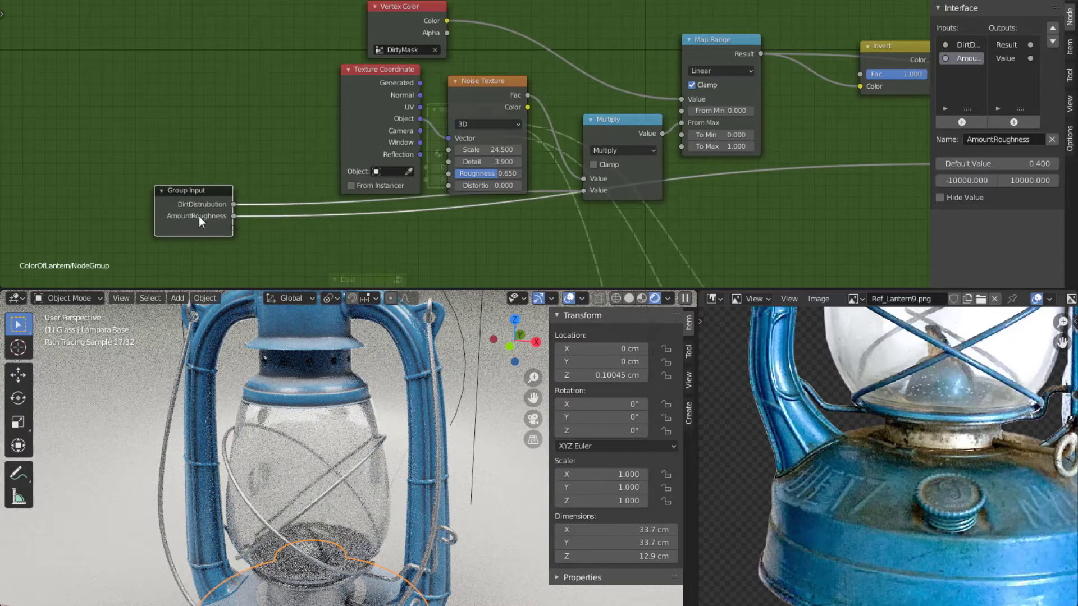
{"action": "scroll", "coordinate": [752, 217], "scroll_direction": "down", "scroll_amount": 2}
{"action": "middle_click_drag", "start_coordinate": [753, 217], "coordinate": [467, 228]}
{"action": "scroll", "coordinate": [611, 204], "scroll_direction": "up", "scroll_amount": 2}
{"action": "middle_click_drag", "start_coordinate": [612, 204], "coordinate": [520, 234]}
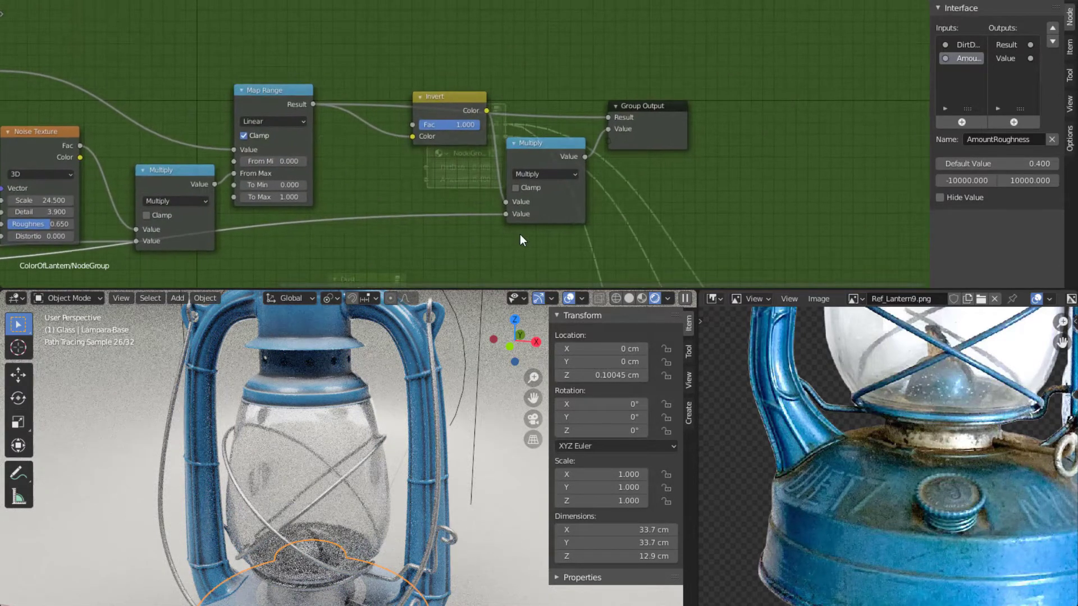
{"action": "scroll", "coordinate": [520, 241], "scroll_direction": "up", "scroll_amount": 1}
{"action": "left_click_drag", "start_coordinate": [644, 116], "coordinate": [683, 96]}
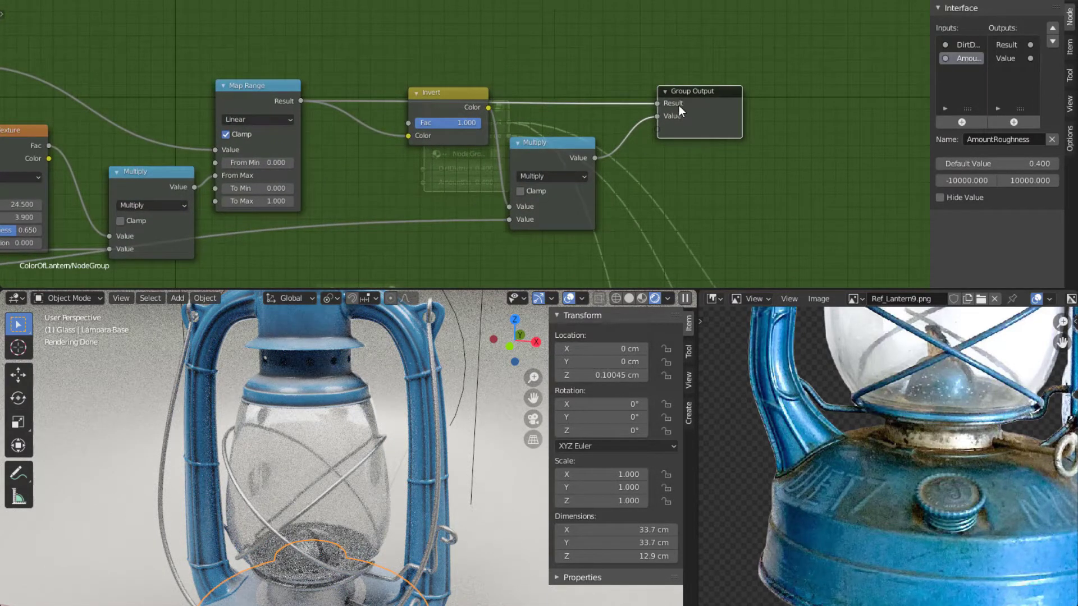
Rename the group output Result to DirtFac.
{"action": "left_click", "coordinate": [1007, 45]}
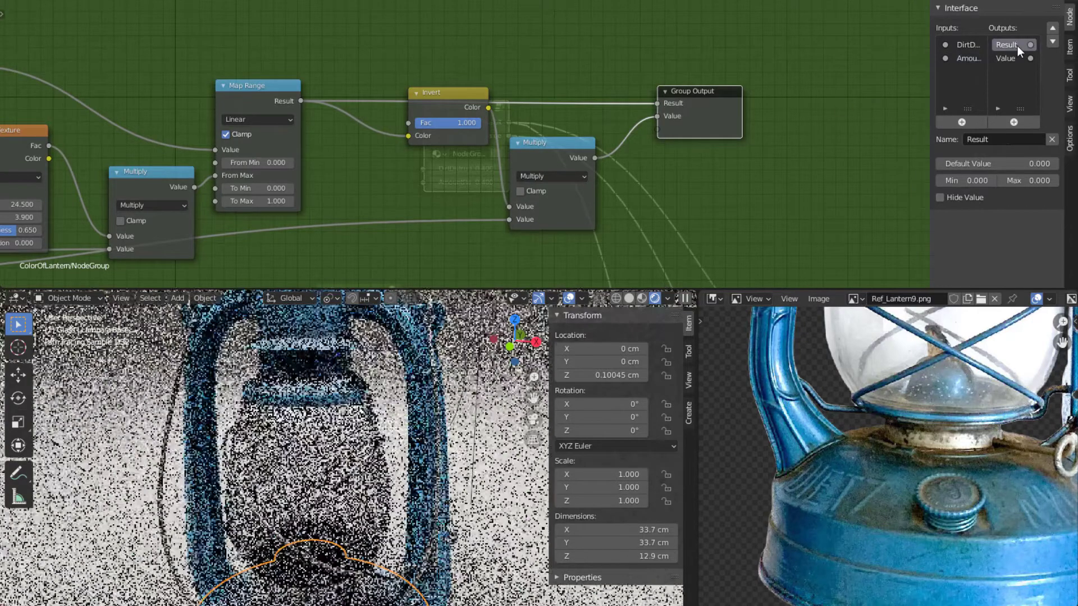
{"action": "left_click", "coordinate": [1001, 138]}
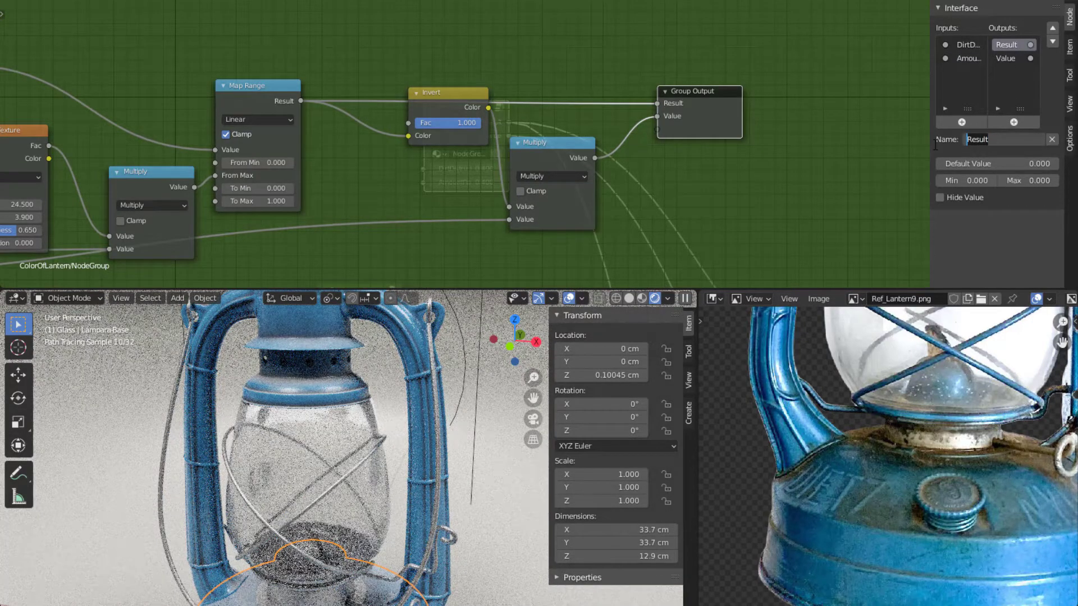
{"action": "type", "text": "DirtFac"}
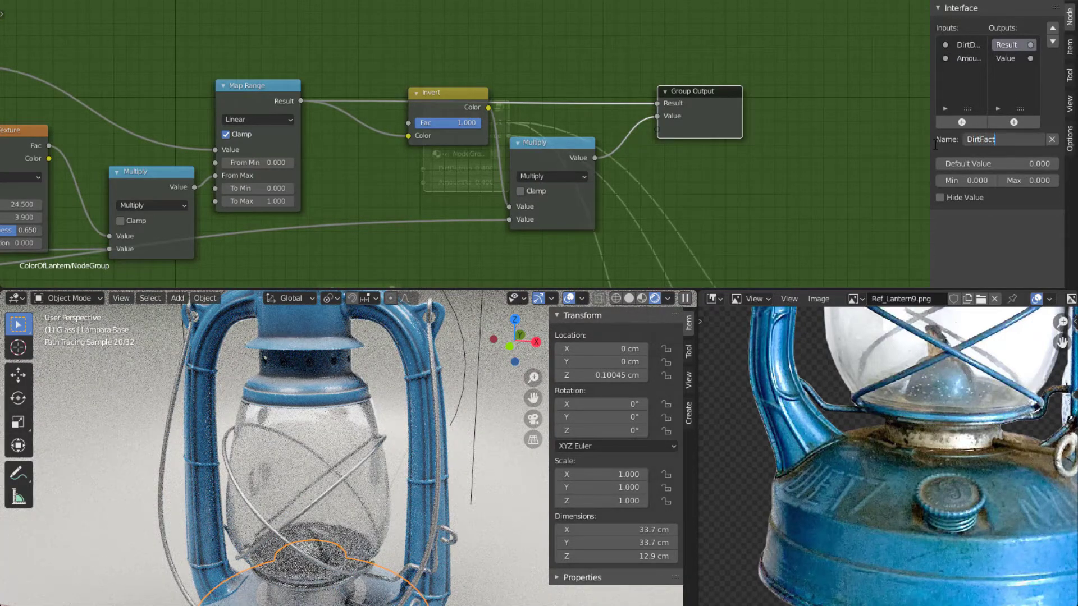
{"action": "key", "text": "Return"}
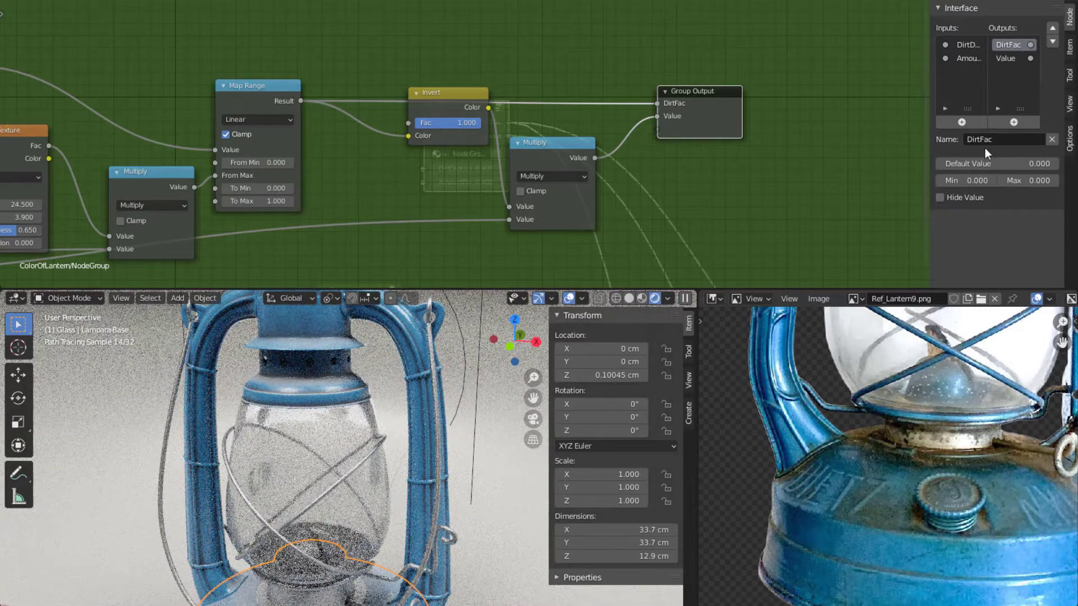
Rename the group output Value to RoughnessFac.
{"action": "left_click", "coordinate": [1006, 58]}
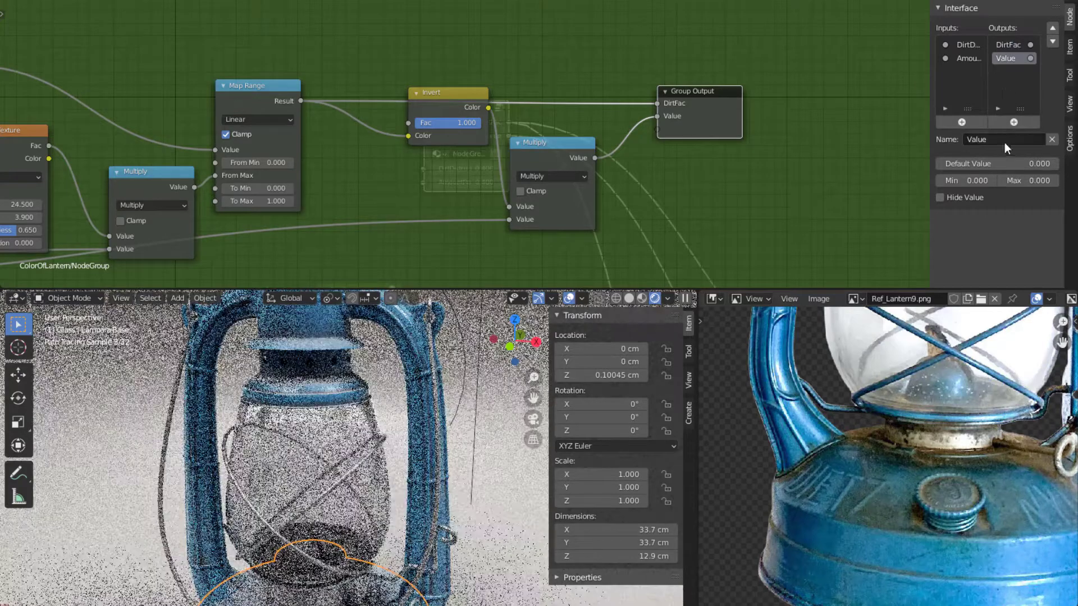
{"action": "left_click", "coordinate": [1005, 140]}
{"action": "left_click_drag", "start_coordinate": [1008, 142], "coordinate": [949, 137]}
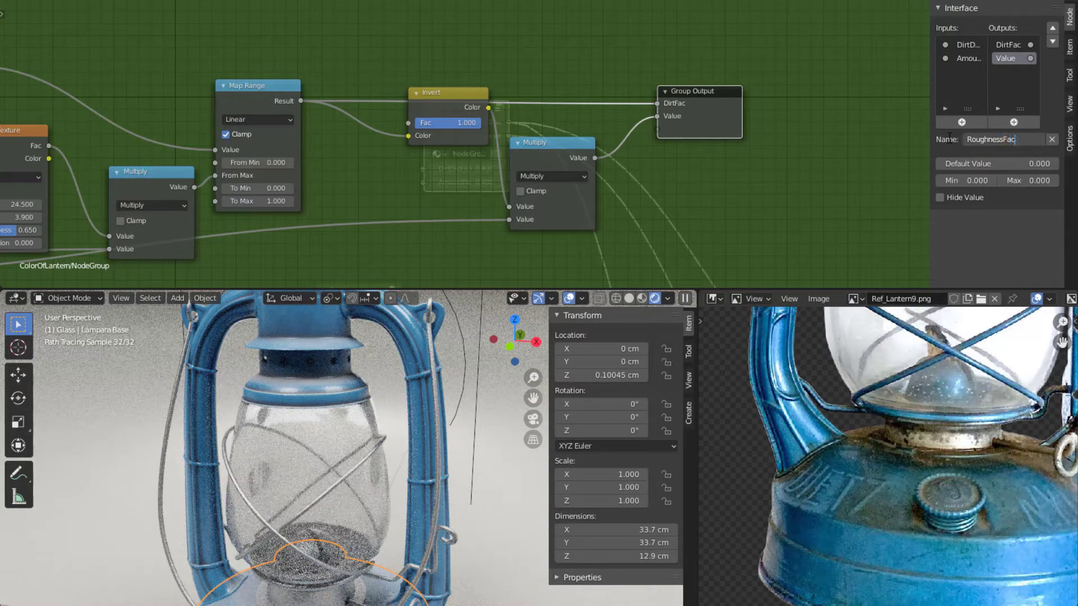
{"action": "key", "text": "Return"}
Nudge the last Multiply node beside the Invert and leave the node group to return to the ColorOfLantern material.
{"action": "scroll", "coordinate": [730, 154], "scroll_direction": "down", "scroll_amount": 2}
{"action": "middle_click_drag", "start_coordinate": [737, 153], "coordinate": [775, 153]}
{"action": "scroll", "coordinate": [719, 118], "scroll_direction": "up", "scroll_amount": 2}
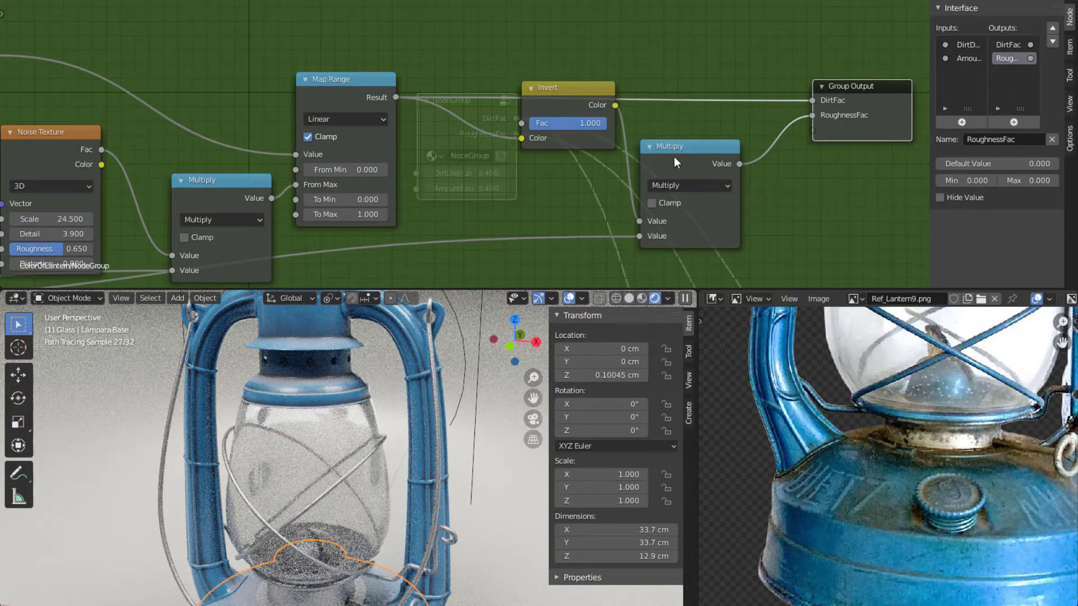
{"action": "left_click_drag", "start_coordinate": [666, 161], "coordinate": [675, 156]}
{"action": "scroll", "coordinate": [457, 196], "scroll_direction": "down", "scroll_amount": 2}
{"action": "middle_click_drag", "start_coordinate": [461, 195], "coordinate": [612, 141]}
{"action": "scroll", "coordinate": [615, 140], "scroll_direction": "down", "scroll_amount": 5}
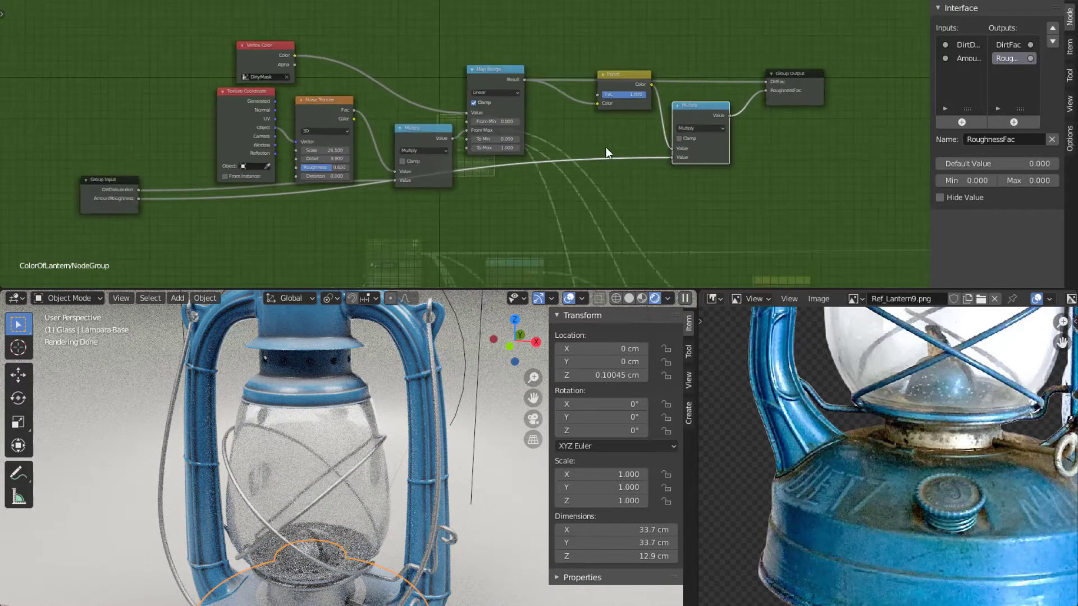
{"action": "key", "text": "Tab"}
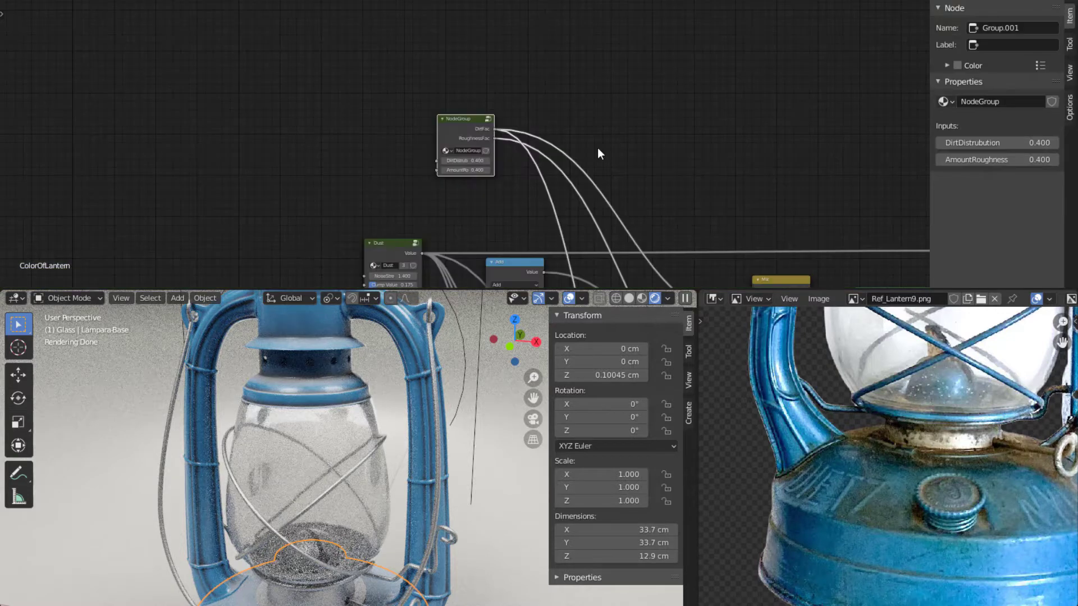
Move the NodeGroup node down into the gap between the 0.168 Add node and the Mix node feeding Base Color.
{"action": "scroll", "coordinate": [598, 147], "scroll_direction": "down", "scroll_amount": 1}
{"action": "middle_click_drag", "start_coordinate": [609, 152], "coordinate": [628, 56]}
{"action": "left_click_drag", "start_coordinate": [488, 32], "coordinate": [593, 79]}
{"action": "scroll", "coordinate": [634, 100], "scroll_direction": "up", "scroll_amount": 4}
{"action": "middle_click_drag", "start_coordinate": [713, 106], "coordinate": [543, 60]}
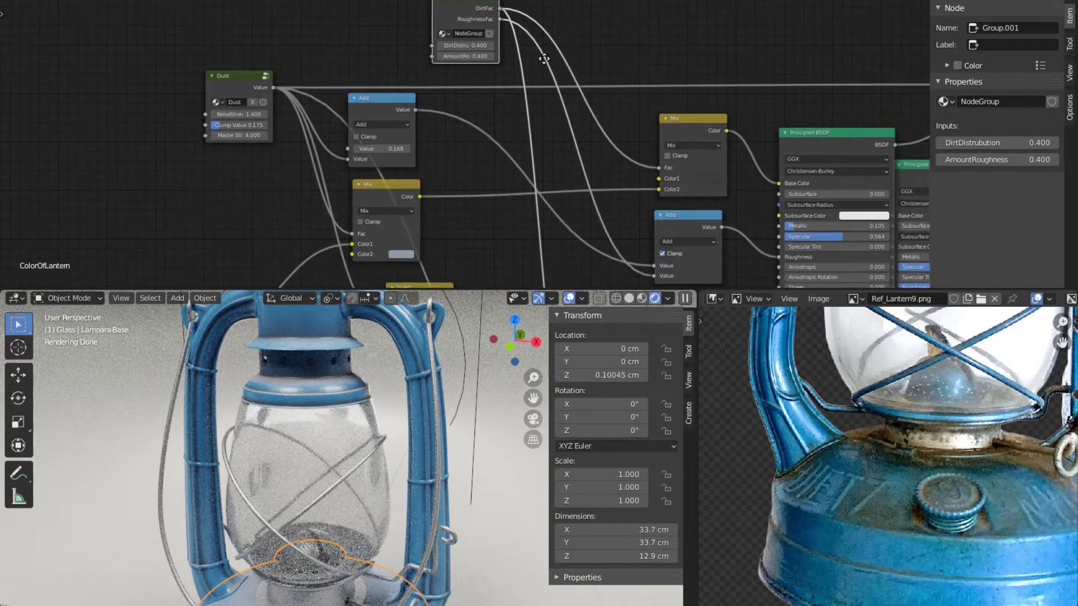
{"action": "left_click_drag", "start_coordinate": [493, 32], "coordinate": [571, 122]}
{"action": "middle_click_drag", "start_coordinate": [571, 122], "coordinate": [606, 136], "text": "ctrl"}
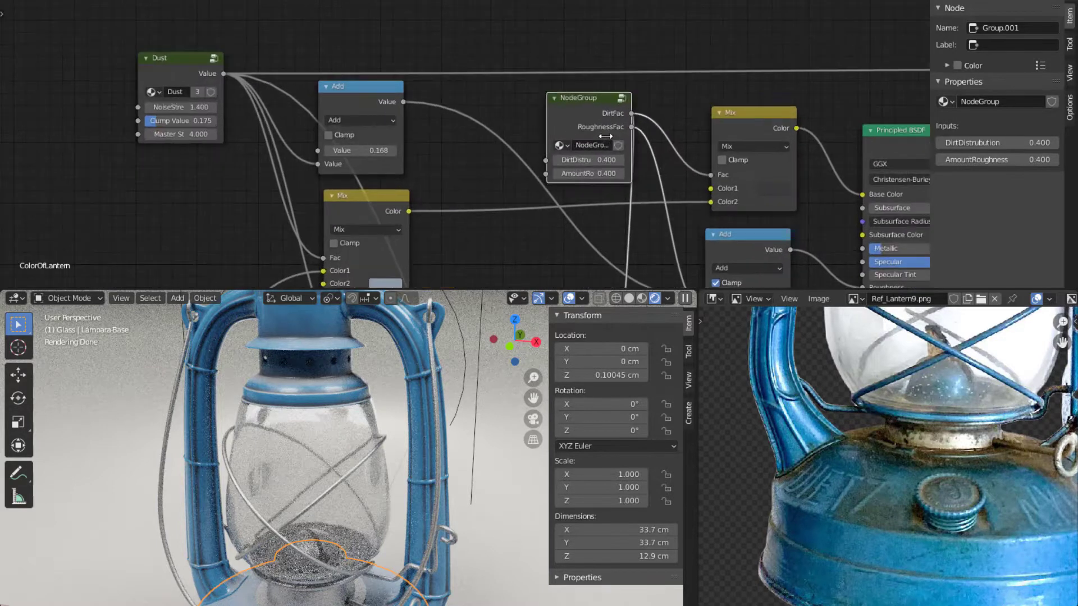
{"action": "middle_click_drag", "start_coordinate": [696, 170], "coordinate": [660, 99]}
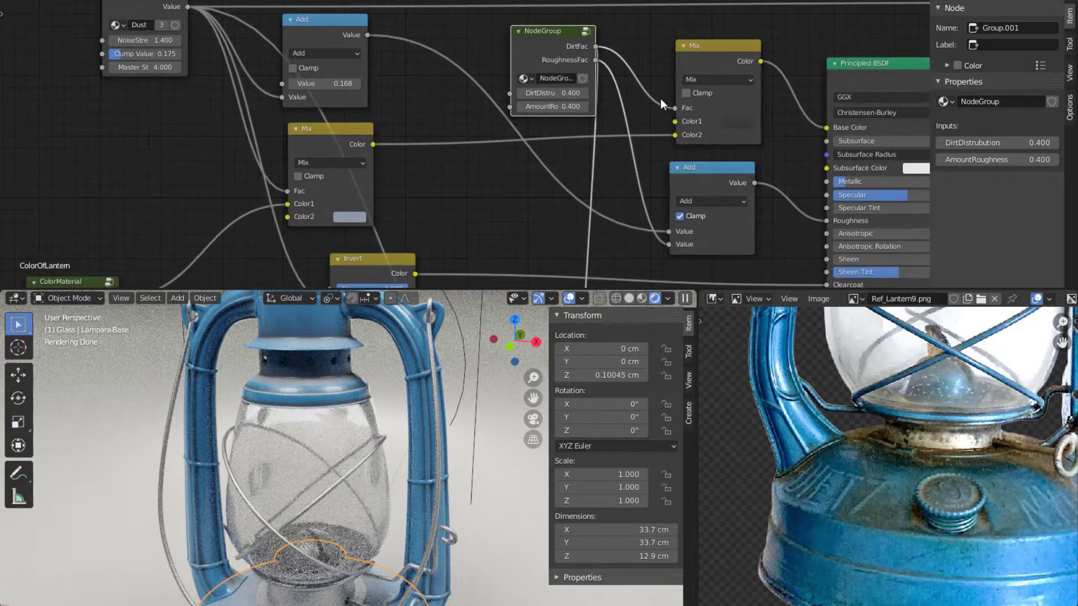
{"action": "left_click_drag", "start_coordinate": [559, 46], "coordinate": [503, 51]}
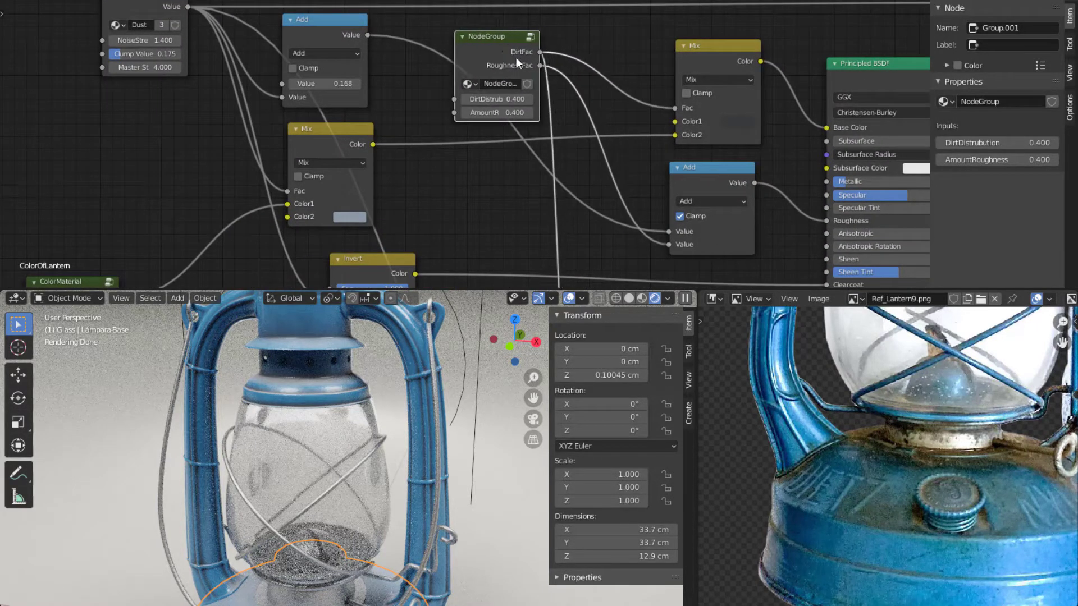
{"action": "left_click", "coordinate": [639, 210]}
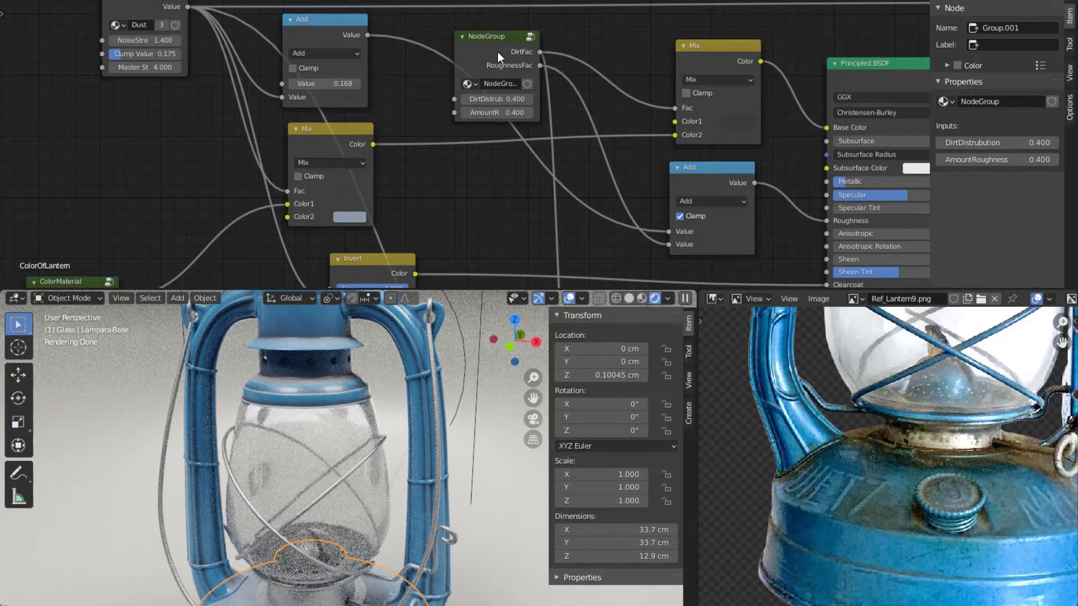
Move the NodeGroup node up, clear of the long link leaving the Dust node.
{"action": "scroll", "coordinate": [500, 48], "scroll_direction": "down", "scroll_amount": 1}
{"action": "middle_click_drag", "start_coordinate": [500, 48], "coordinate": [534, 144]}
{"action": "left_click_drag", "start_coordinate": [533, 143], "coordinate": [497, 30]}
{"action": "scroll", "coordinate": [494, 68], "scroll_direction": "up", "scroll_amount": 4}
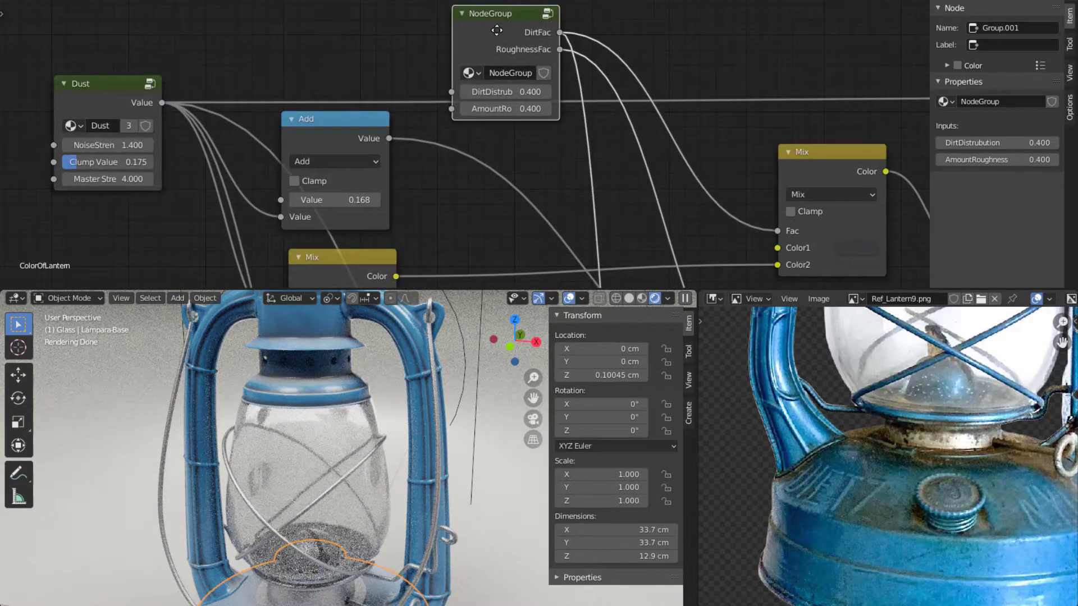
Rename the NodeGroup node group to Dirt.
{"action": "left_click", "coordinate": [981, 102]}
{"action": "type", "text": "Dirt"}
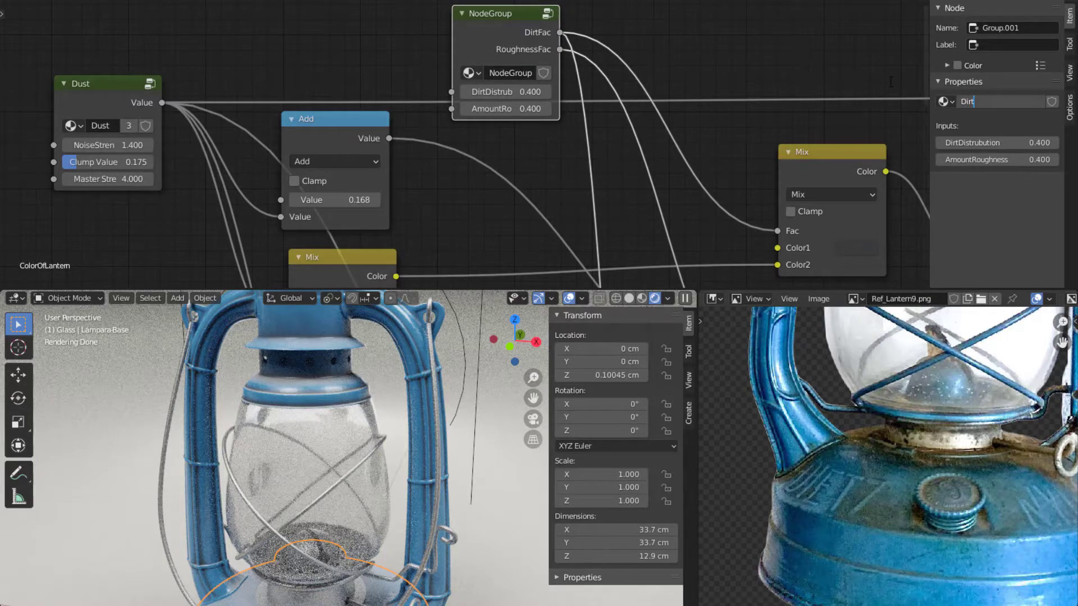
{"action": "key", "text": "Return"}
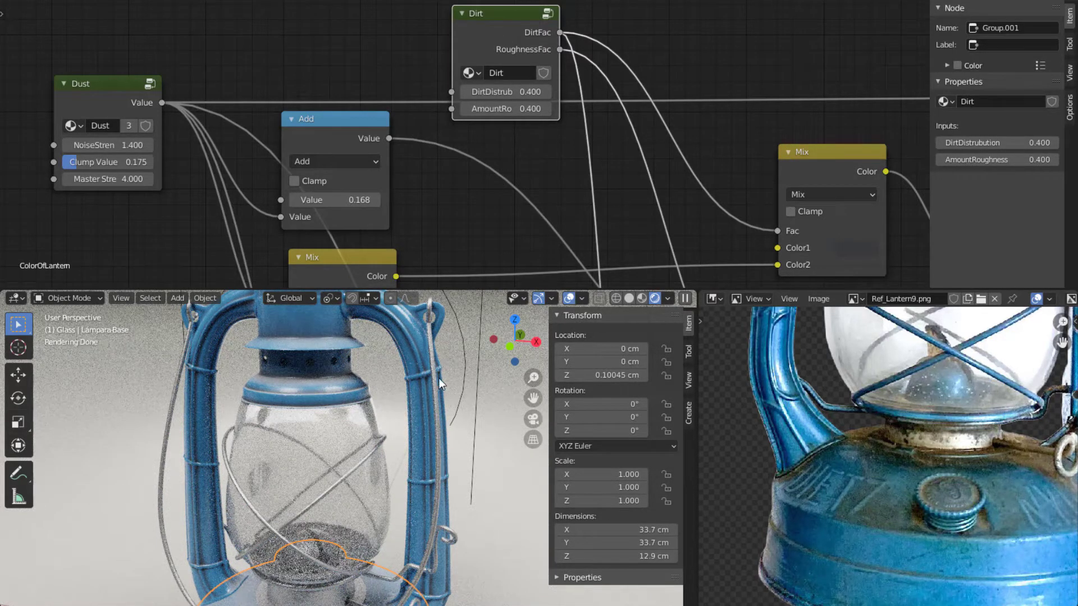
Select the lantern's wire handle to edit its Metal material and add the Dirt node group before the Principled BSDF.
{"action": "scroll", "coordinate": [556, 195], "scroll_direction": "down", "scroll_amount": 3}
{"action": "middle_click_drag", "start_coordinate": [536, 268], "coordinate": [777, 32]}
{"action": "left_click", "coordinate": [440, 454]}
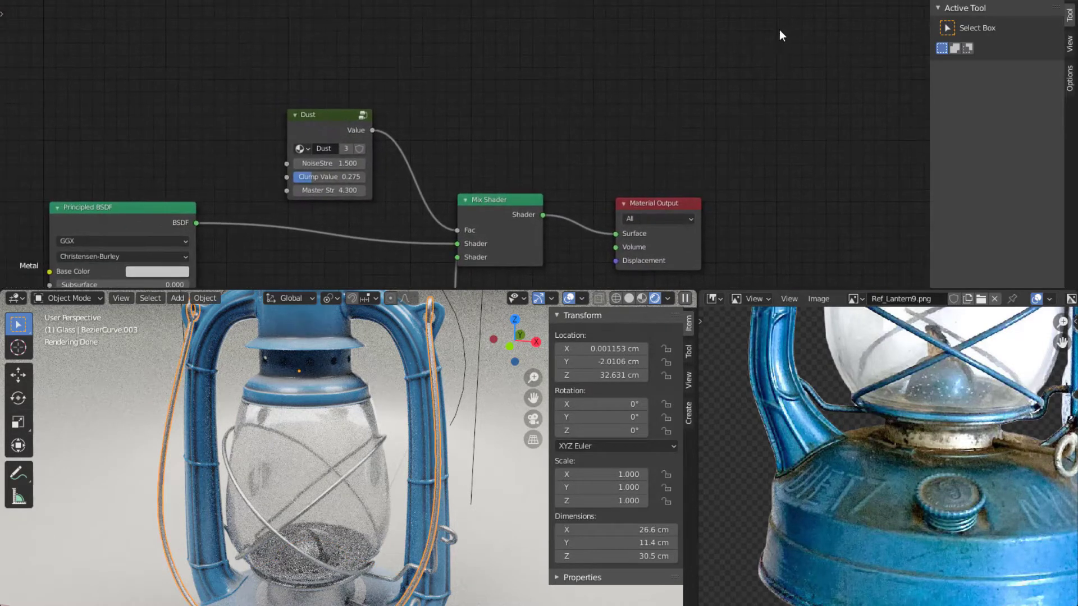
{"action": "middle_click_drag", "start_coordinate": [177, 70], "coordinate": [535, 84]}
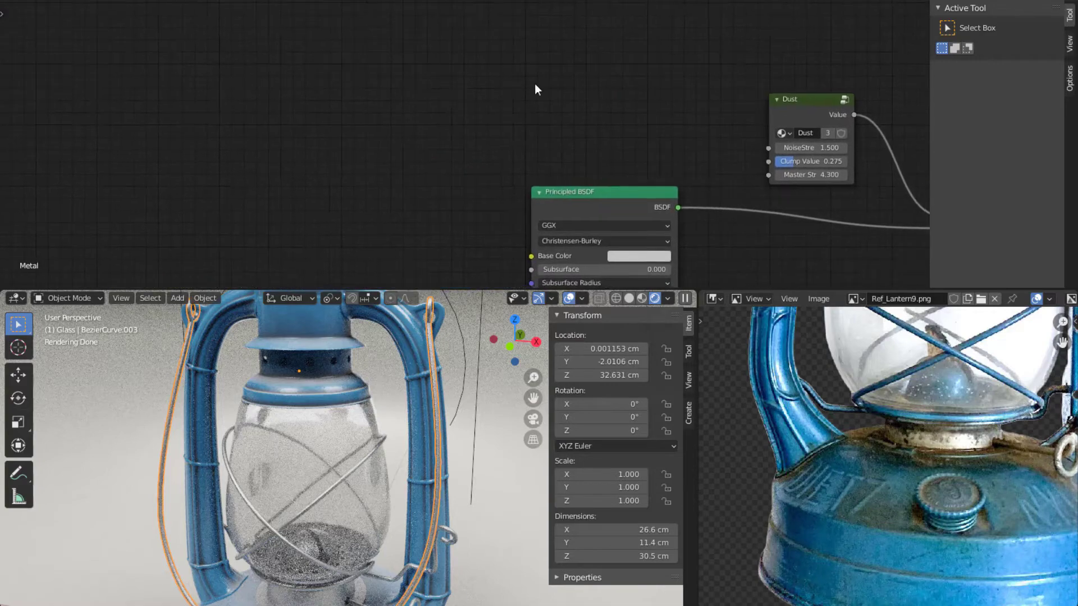
{"action": "key", "text": "shift+a"}
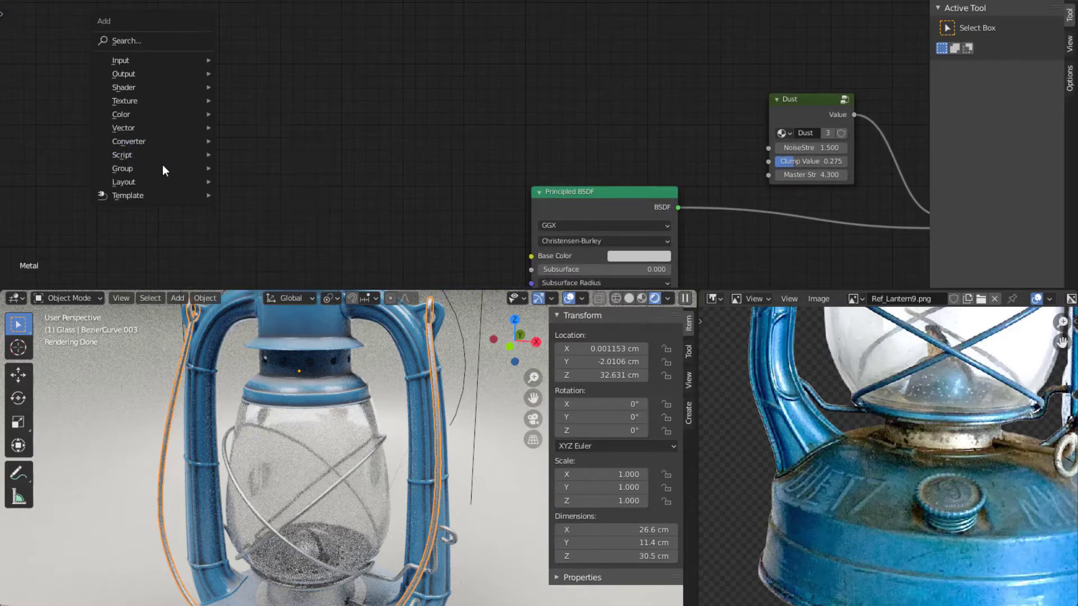
{"action": "mouse_move", "coordinate": [209, 167]}
{"action": "left_click", "coordinate": [256, 220]}
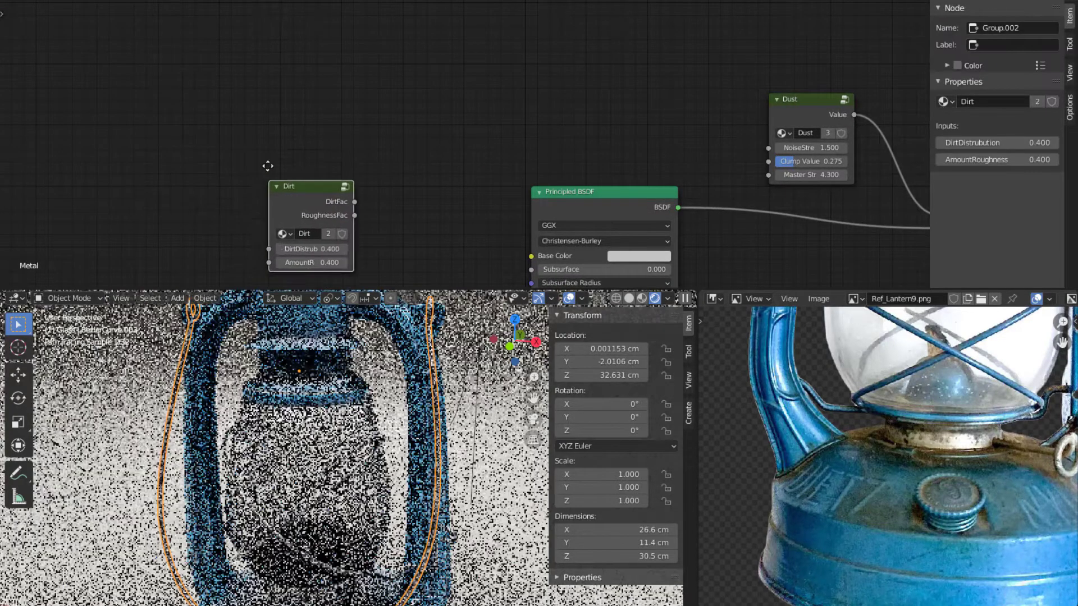
{"action": "left_click", "coordinate": [268, 166]}
Add a MixRGB node between the Dirt group and the Principled BSDF and link DirtFac to its Fac input.
{"action": "middle_click_drag", "start_coordinate": [413, 201], "coordinate": [402, 76]}
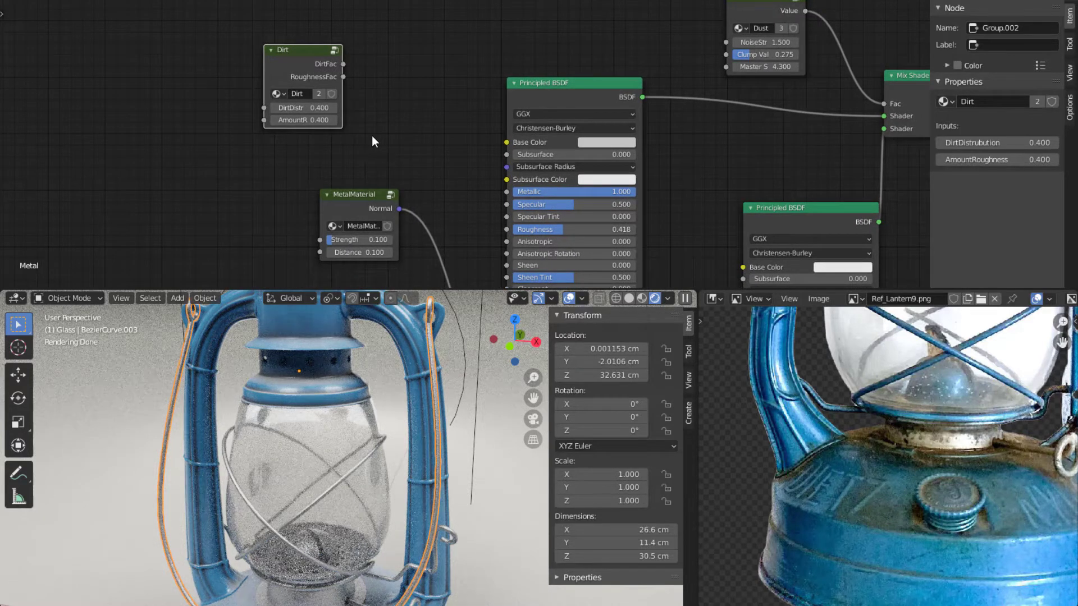
{"action": "key", "text": "shift+a"}
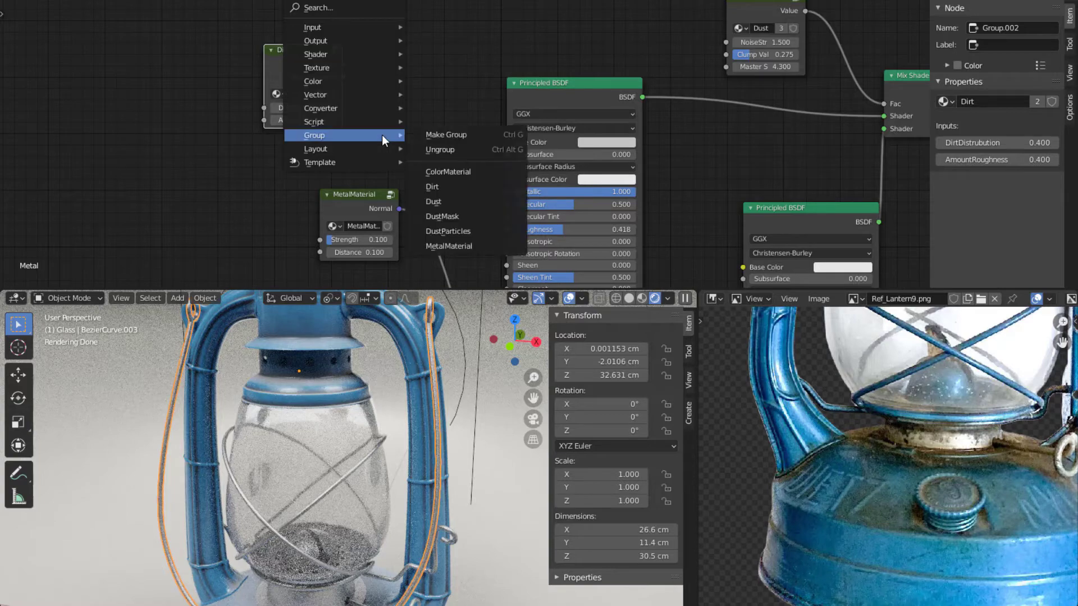
{"action": "mouse_move", "coordinate": [355, 82]}
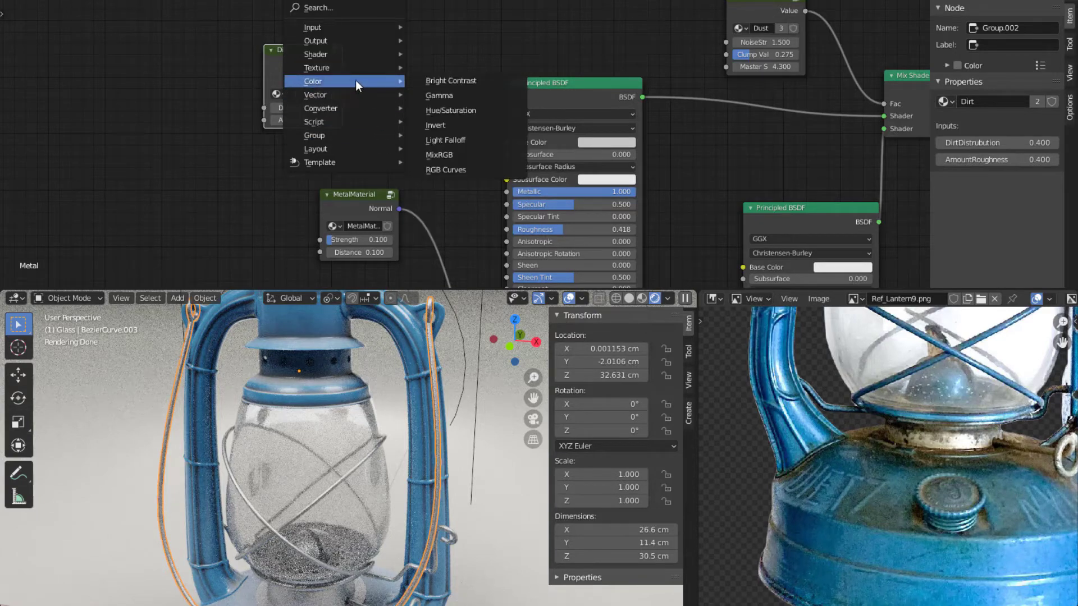
{"action": "left_click", "coordinate": [456, 155]}
{"action": "left_click", "coordinate": [406, 68]}
{"action": "scroll", "coordinate": [392, 95], "scroll_direction": "up", "scroll_amount": 1}
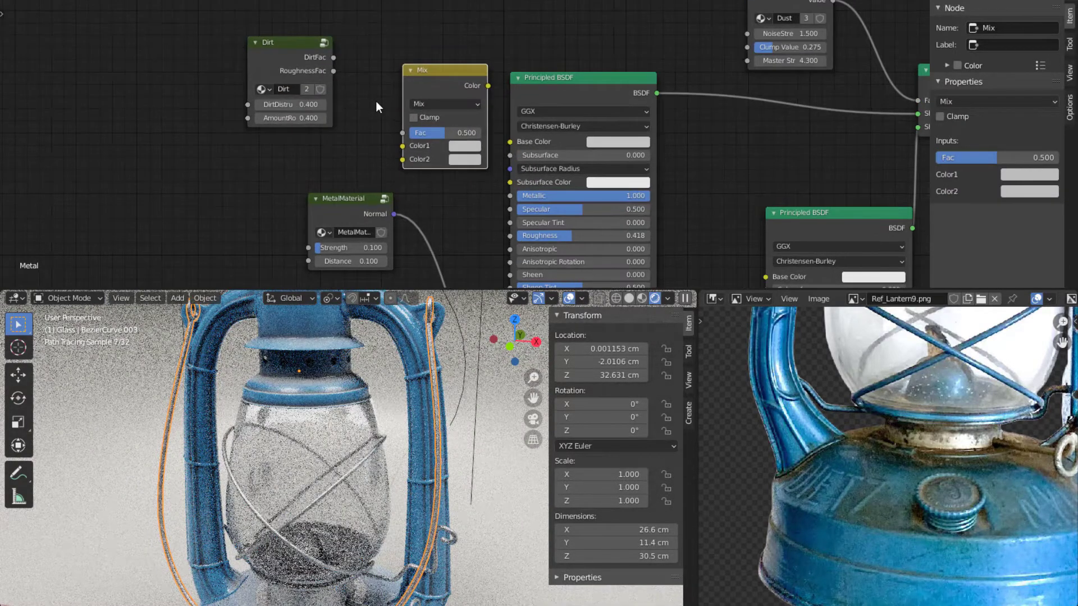
{"action": "middle_click_drag", "start_coordinate": [376, 101], "coordinate": [438, 106]}
{"action": "left_click_drag", "start_coordinate": [397, 62], "coordinate": [461, 138]}
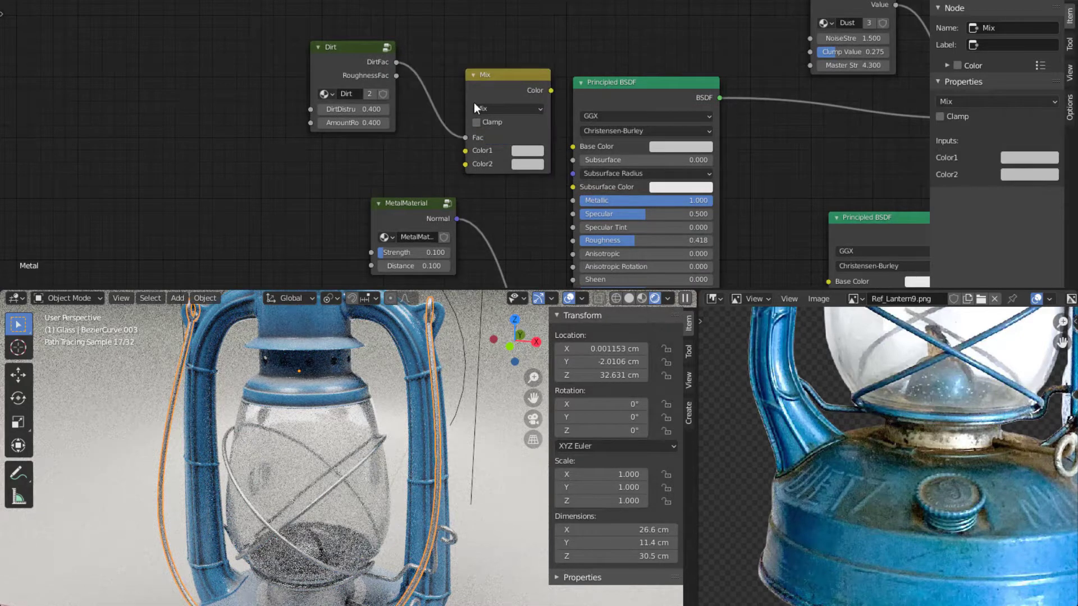
{"action": "left_click_drag", "start_coordinate": [488, 77], "coordinate": [481, 74]}
Set the Mix node's Color1 to a light brown with hue 0.085, saturation 0.262 and value 0.629.
{"action": "middle_click_drag", "start_coordinate": [430, 157], "coordinate": [374, 137]}
{"action": "scroll", "coordinate": [374, 137], "scroll_direction": "up", "scroll_amount": 1}
{"action": "scroll", "coordinate": [376, 139], "scroll_direction": "up", "scroll_amount": 1}
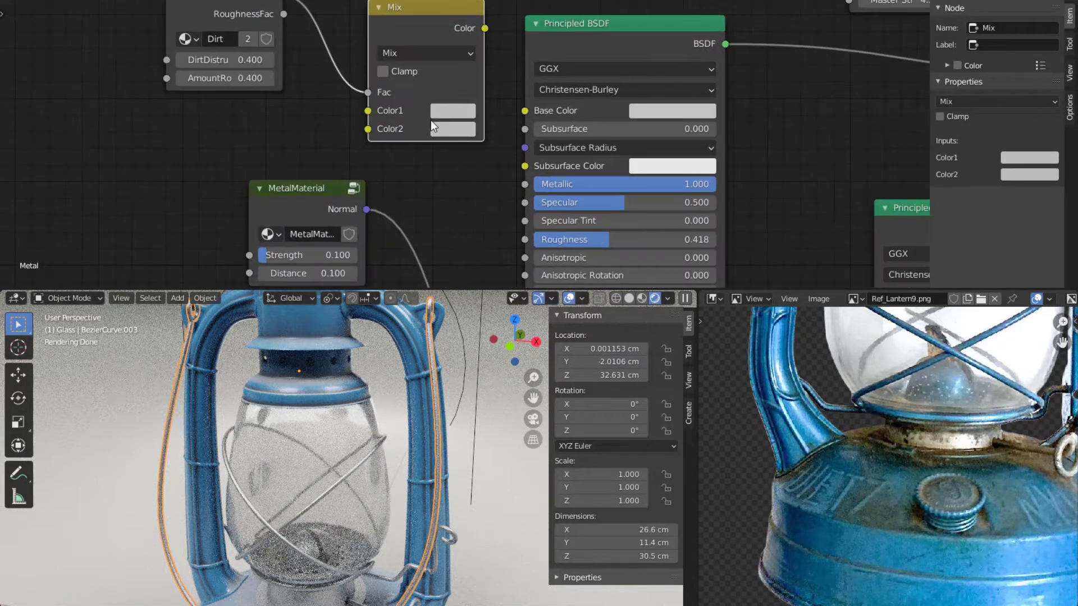
{"action": "scroll", "coordinate": [446, 157], "scroll_direction": "up", "scroll_amount": 2}
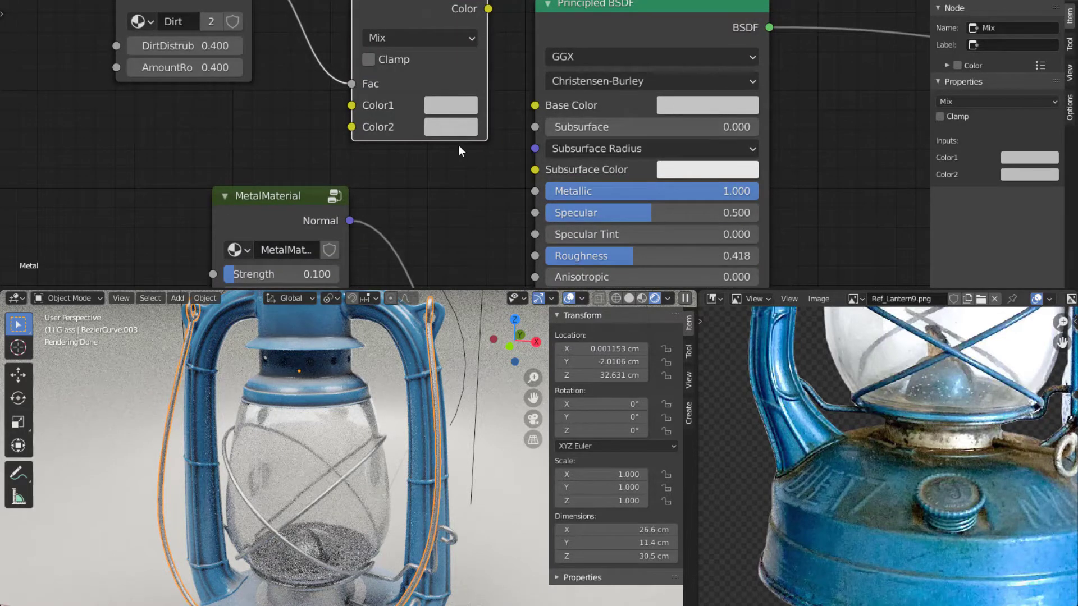
{"action": "middle_click_drag", "start_coordinate": [425, 180], "coordinate": [440, 246]}
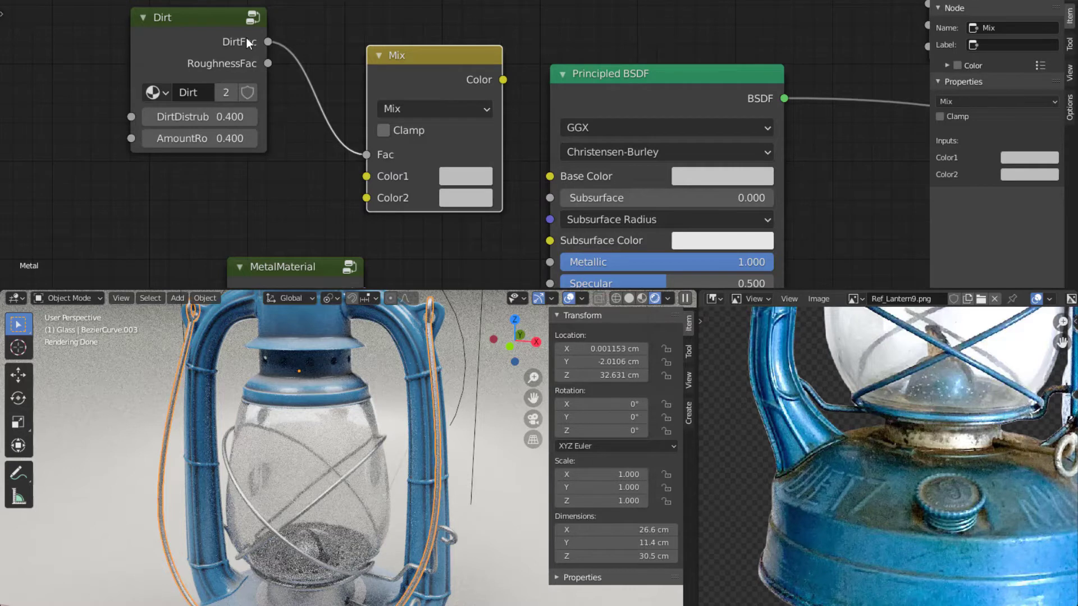
{"action": "left_click", "coordinate": [462, 177]}
{"action": "left_click_drag", "start_coordinate": [516, 274], "coordinate": [512, 284]}
{"action": "mouse_move", "coordinate": [607, 234]}
{"action": "left_mouse_down"}
{"action": "mouse_move", "coordinate": [607, 260]}
{"action": "mouse_move", "coordinate": [607, 249]}
{"action": "left_mouse_up"}
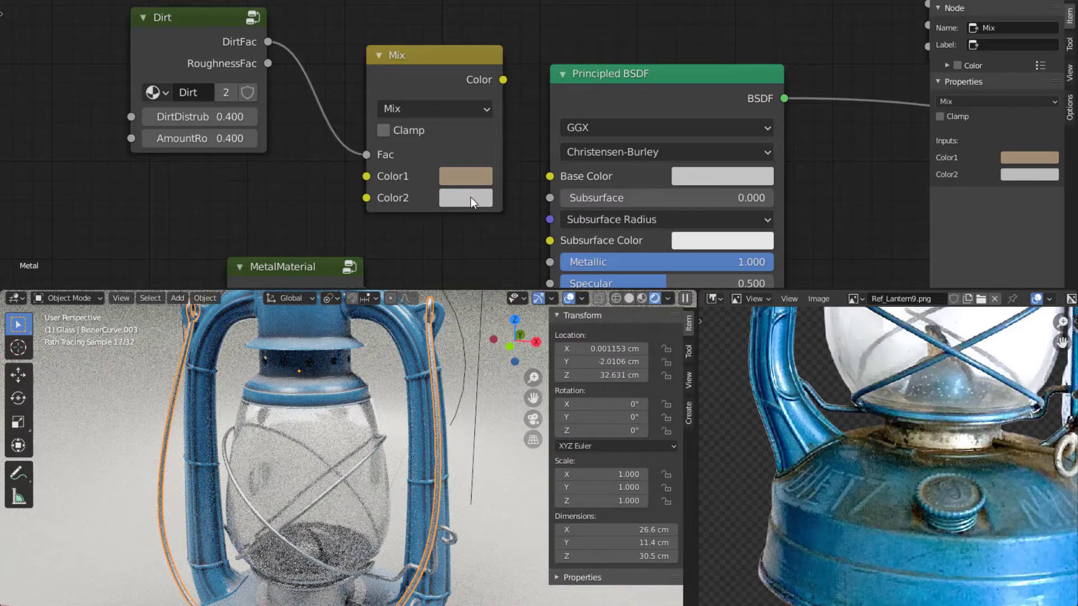
Sample the Principled BSDF's base color into the Mix node's Color2 and link the Mix output to Base Color.
{"action": "left_click", "coordinate": [467, 198]}
{"action": "left_click", "coordinate": [603, 414]}
{"action": "left_click", "coordinate": [699, 176]}
{"action": "left_click_drag", "start_coordinate": [501, 88], "coordinate": [556, 176]}
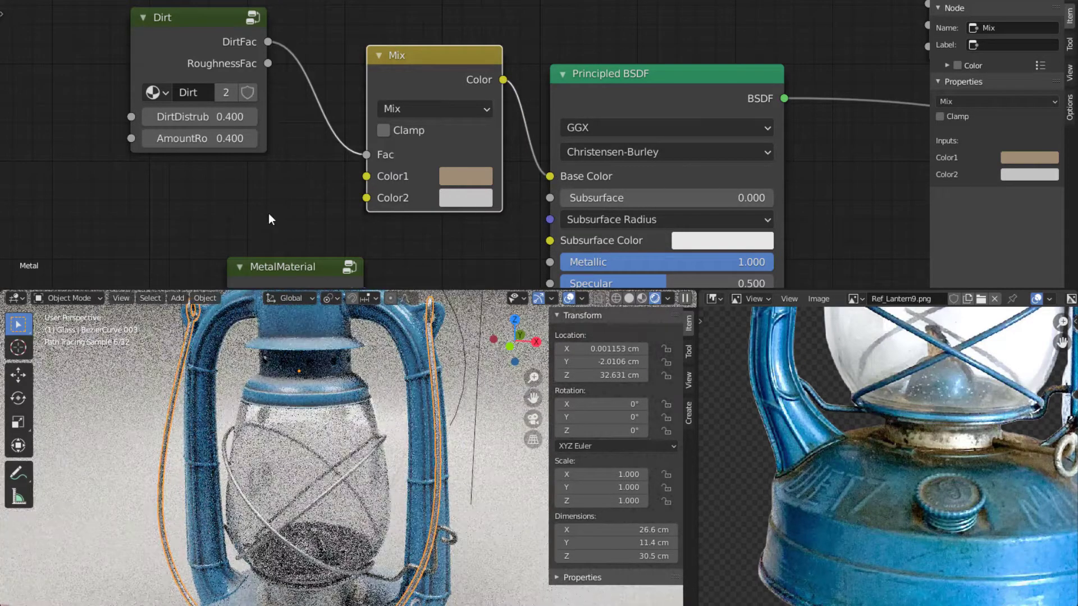
Try a darker Color1 on the Mix node with an HSV value of 0.324 while viewing the burner up close.
{"action": "scroll", "coordinate": [335, 415], "scroll_direction": "down", "scroll_amount": 1}
{"action": "scroll", "coordinate": [328, 440], "scroll_direction": "up", "scroll_amount": 5}
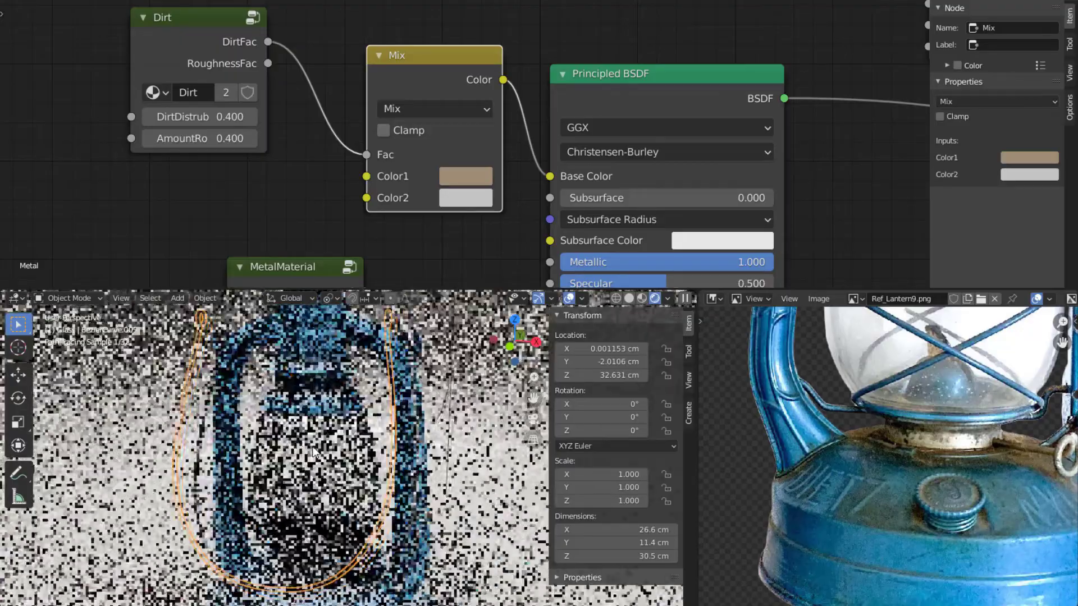
{"action": "middle_click_drag", "start_coordinate": [351, 478], "coordinate": [385, 370], "text": "shift"}
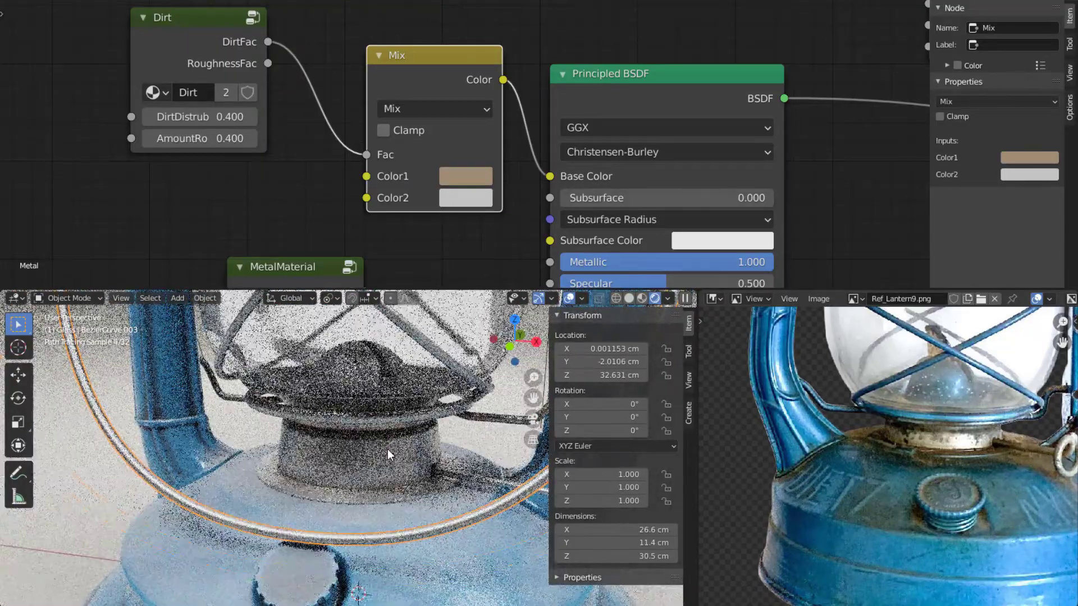
{"action": "mouse_move", "coordinate": [387, 449]}
{"action": "middle_mouse_down"}
{"action": "mouse_move", "coordinate": [384, 491]}
{"action": "mouse_move", "coordinate": [346, 502]}
{"action": "mouse_move", "coordinate": [371, 470]}
{"action": "middle_mouse_up"}
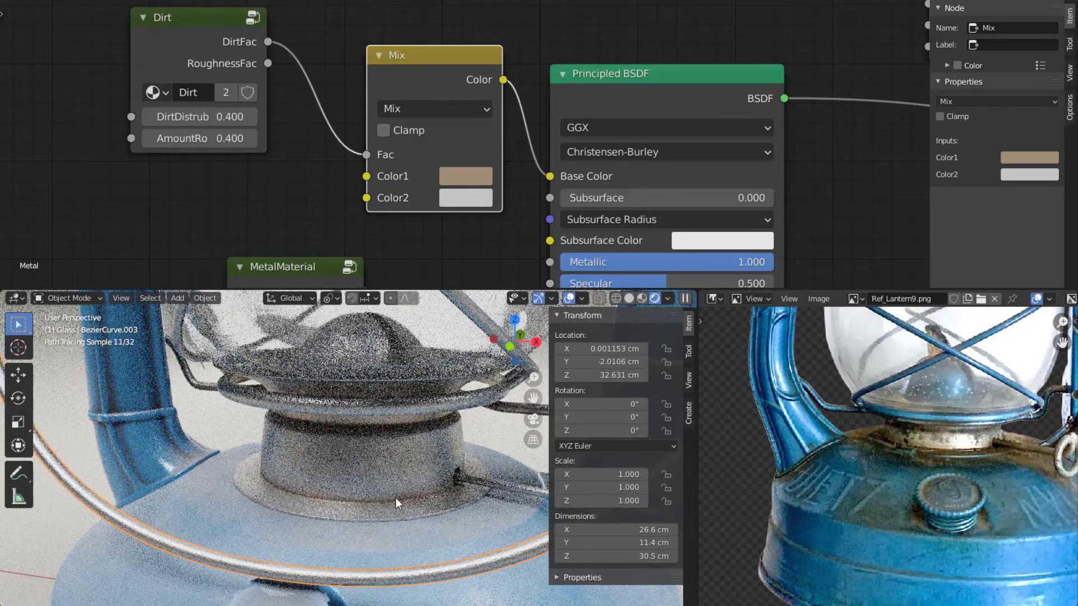
{"action": "left_click", "coordinate": [477, 172]}
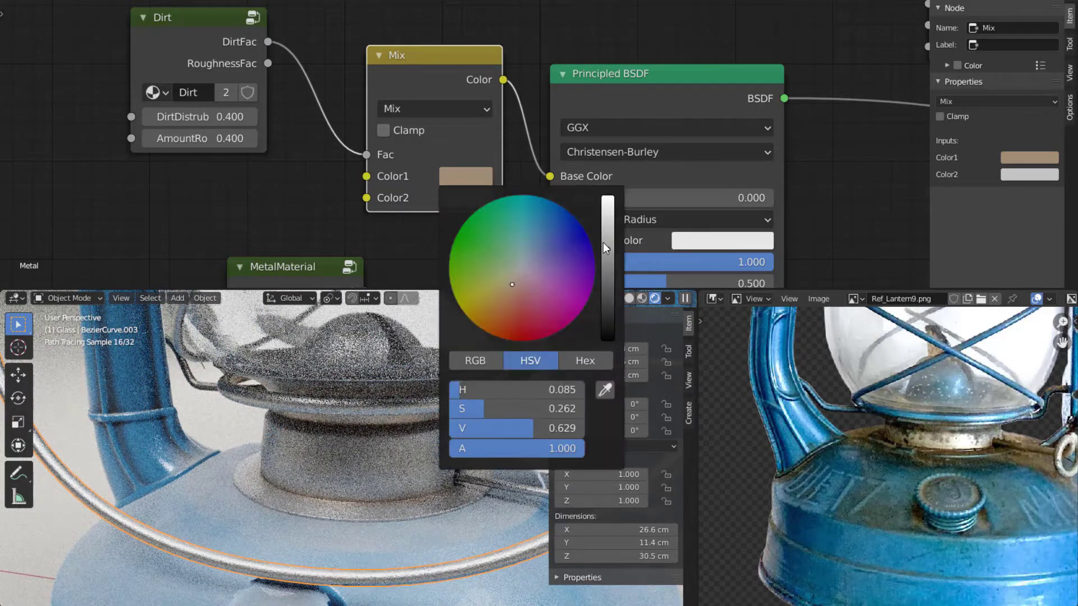
{"action": "left_click_drag", "start_coordinate": [603, 243], "coordinate": [607, 294]}
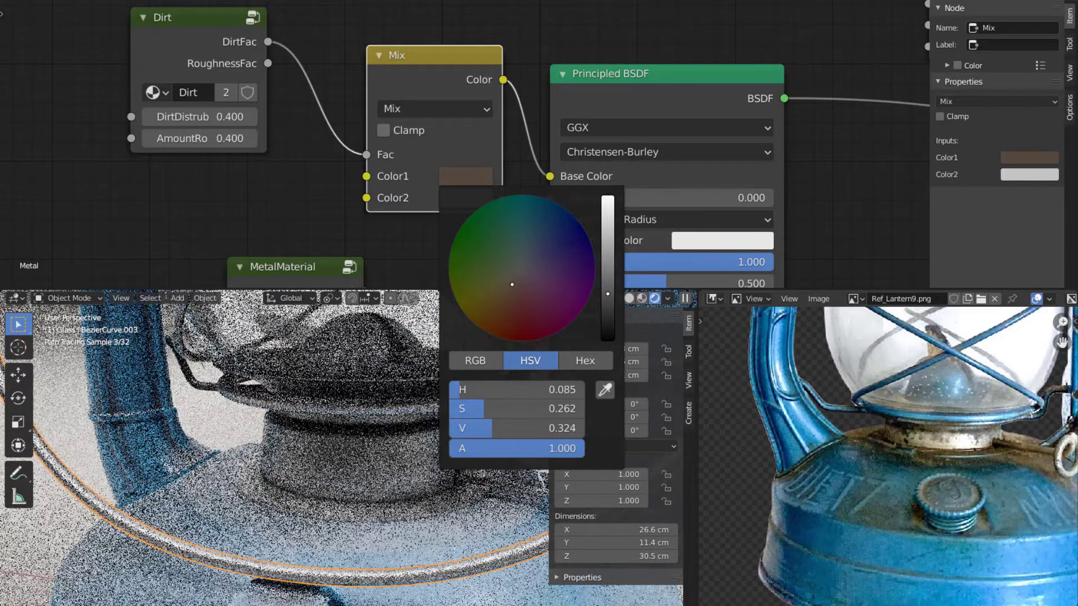
{"action": "left_click", "coordinate": [477, 177]}
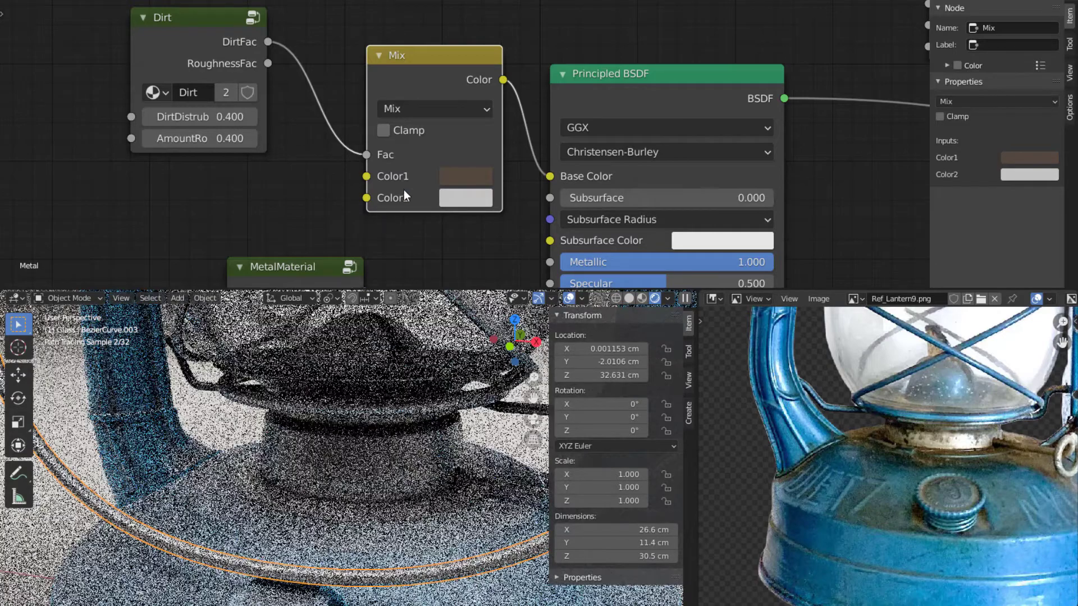
Change the Mix node's Color1 to a muted beige with hue 0.111, saturation 0.222 and medium brightness.
{"action": "left_click", "coordinate": [454, 176]}
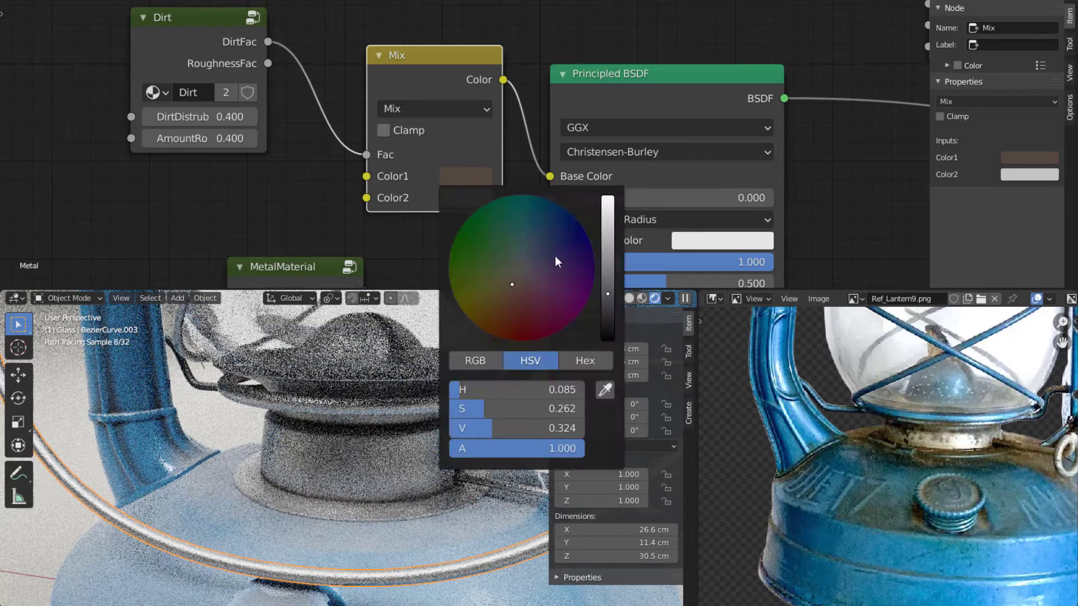
{"action": "left_click_drag", "start_coordinate": [604, 291], "coordinate": [607, 217]}
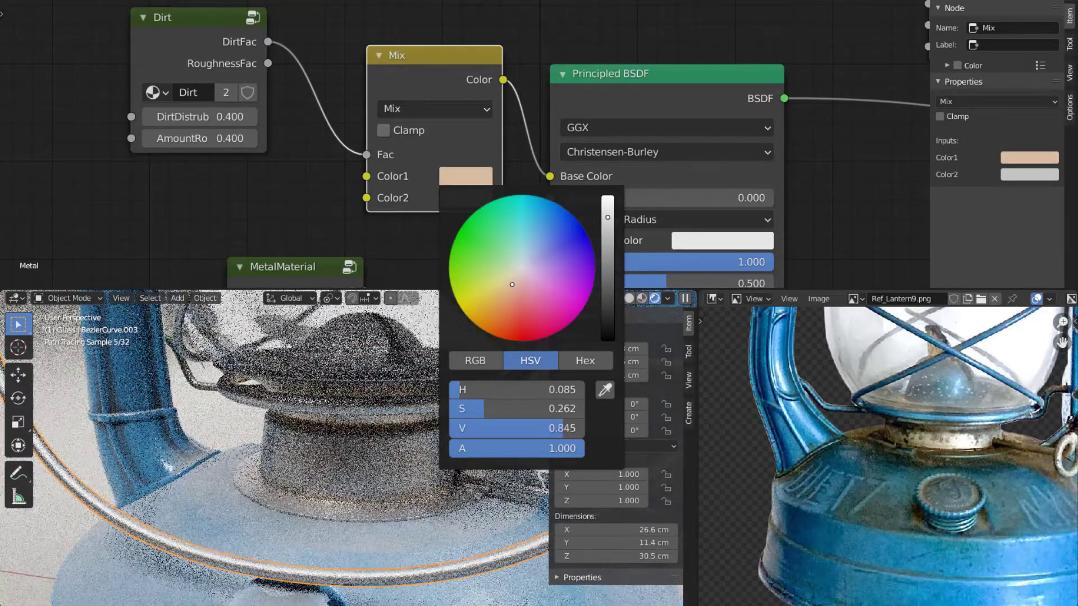
{"action": "left_click", "coordinate": [512, 279]}
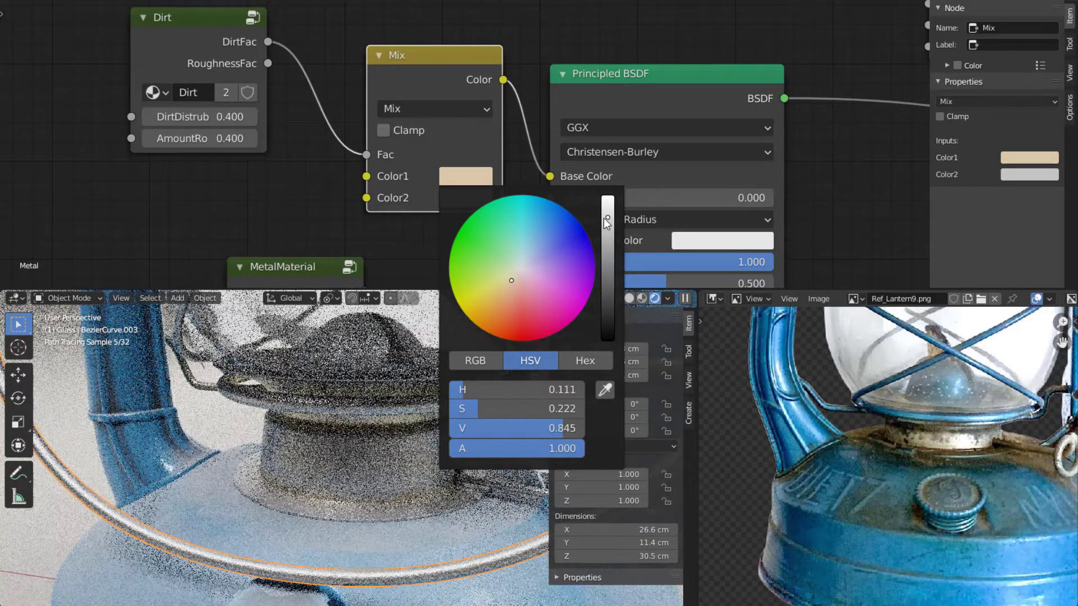
{"action": "left_click_drag", "start_coordinate": [608, 218], "coordinate": [607, 222]}
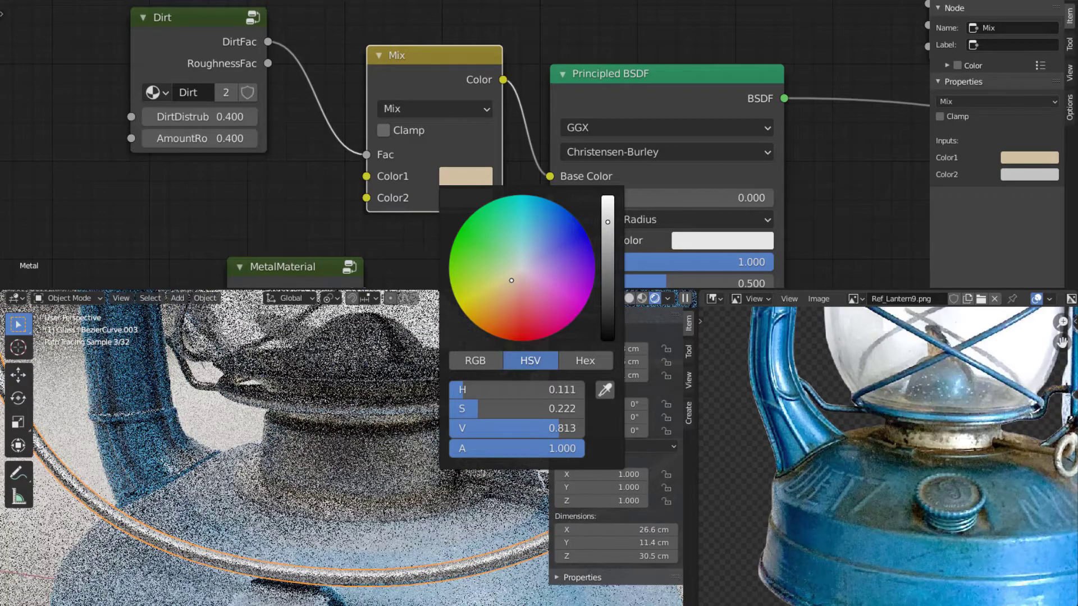
{"action": "left_click_drag", "start_coordinate": [608, 223], "coordinate": [607, 230]}
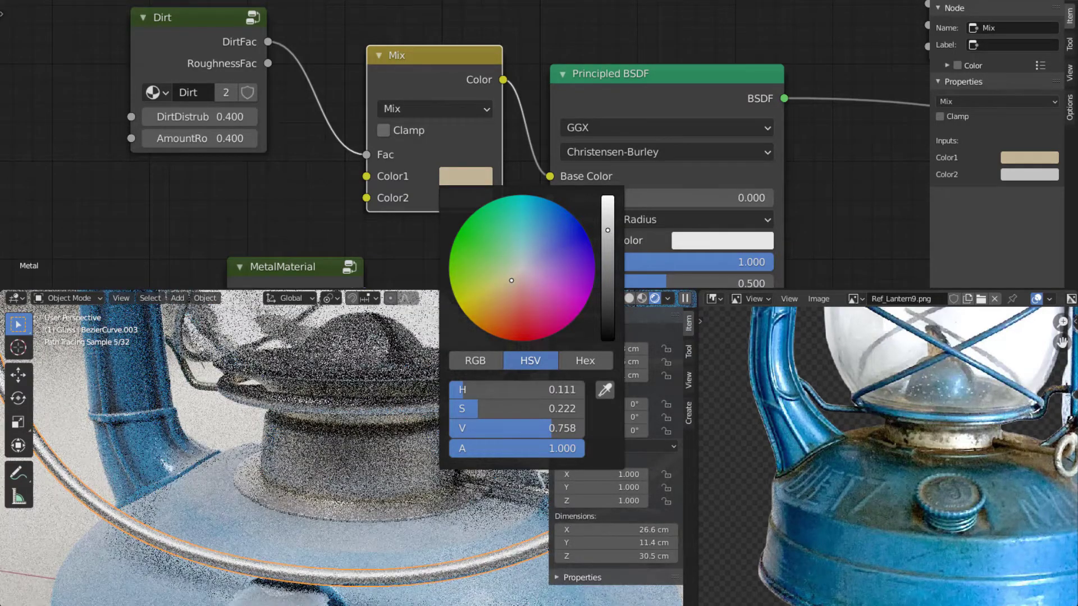
{"action": "left_click_drag", "start_coordinate": [608, 230], "coordinate": [607, 231]}
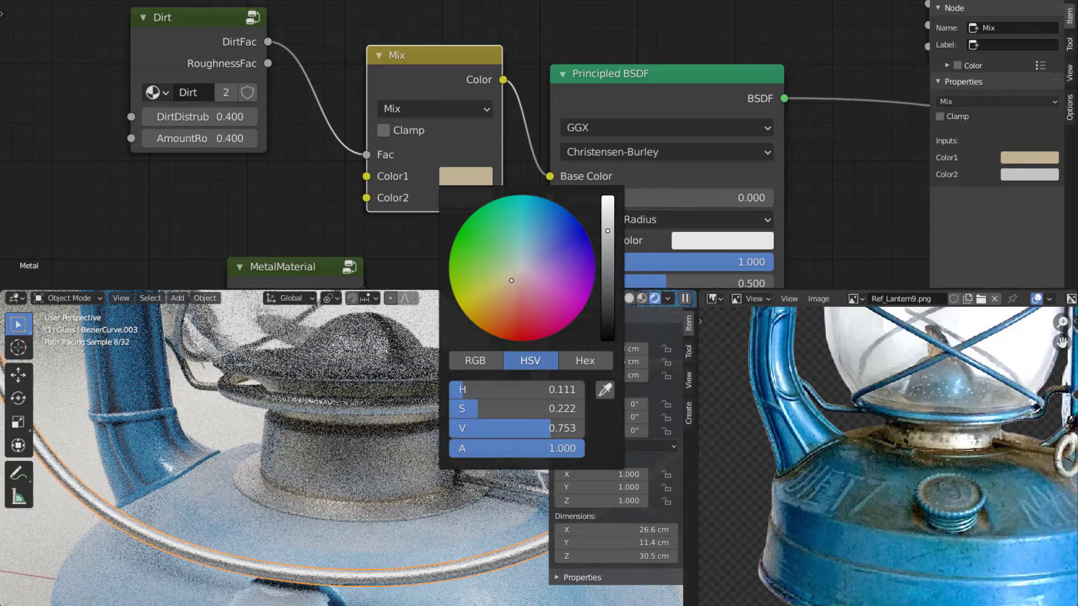
{"action": "left_click_drag", "start_coordinate": [608, 230], "coordinate": [607, 248]}
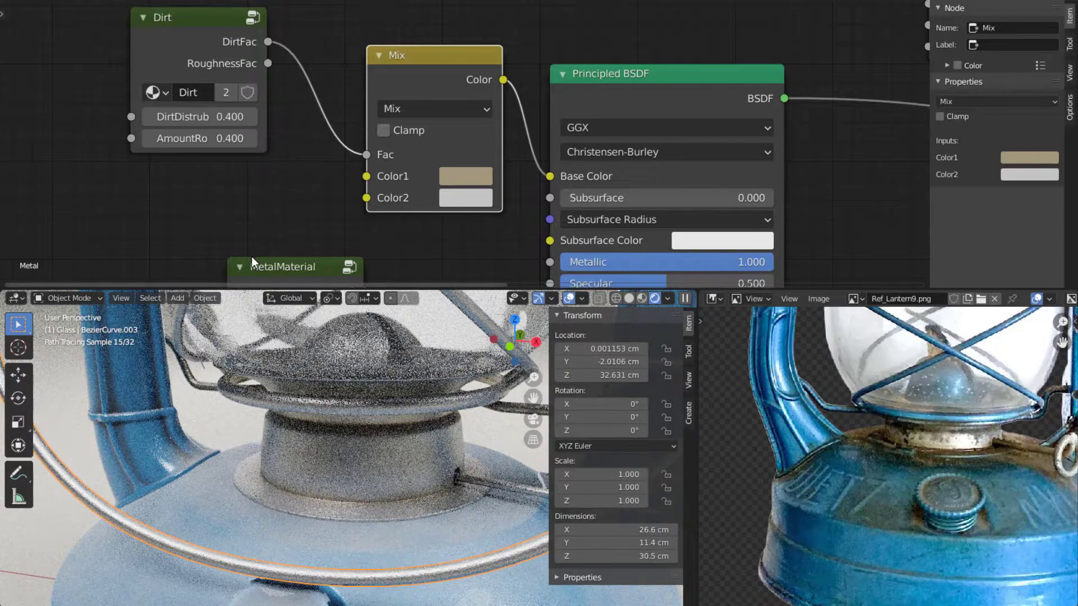
Inspect the metal dirt around the burner at several distances, then select the glass chimney and view the whole lantern.
{"action": "scroll", "coordinate": [231, 440], "scroll_direction": "up", "scroll_amount": 3}
{"action": "scroll", "coordinate": [231, 440], "scroll_direction": "down", "scroll_amount": 4}
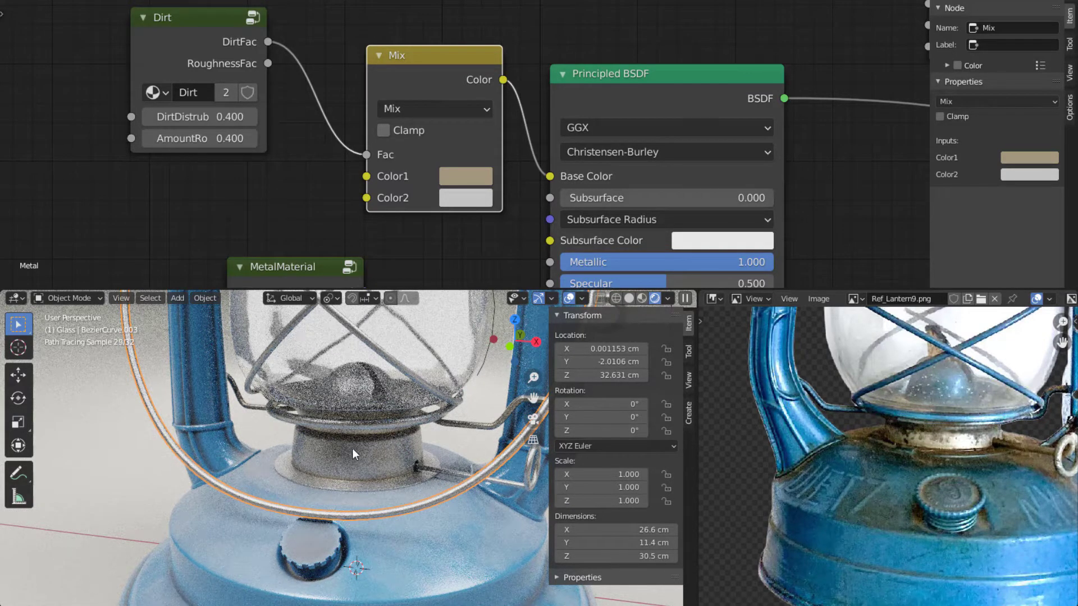
{"action": "scroll", "coordinate": [329, 440], "scroll_direction": "up", "scroll_amount": 2}
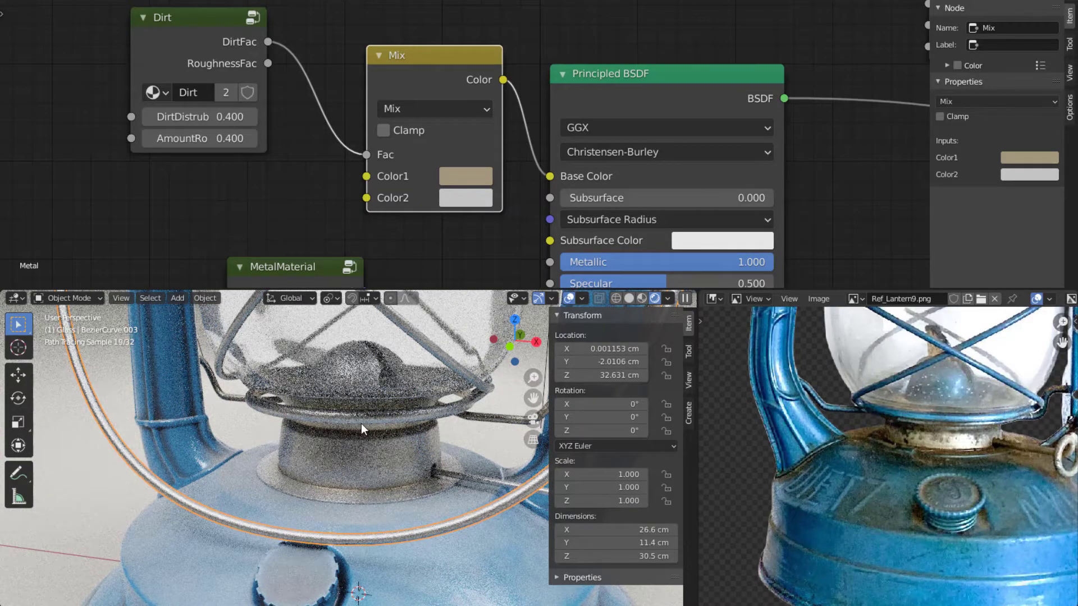
{"action": "scroll", "coordinate": [362, 423], "scroll_direction": "down", "scroll_amount": 4}
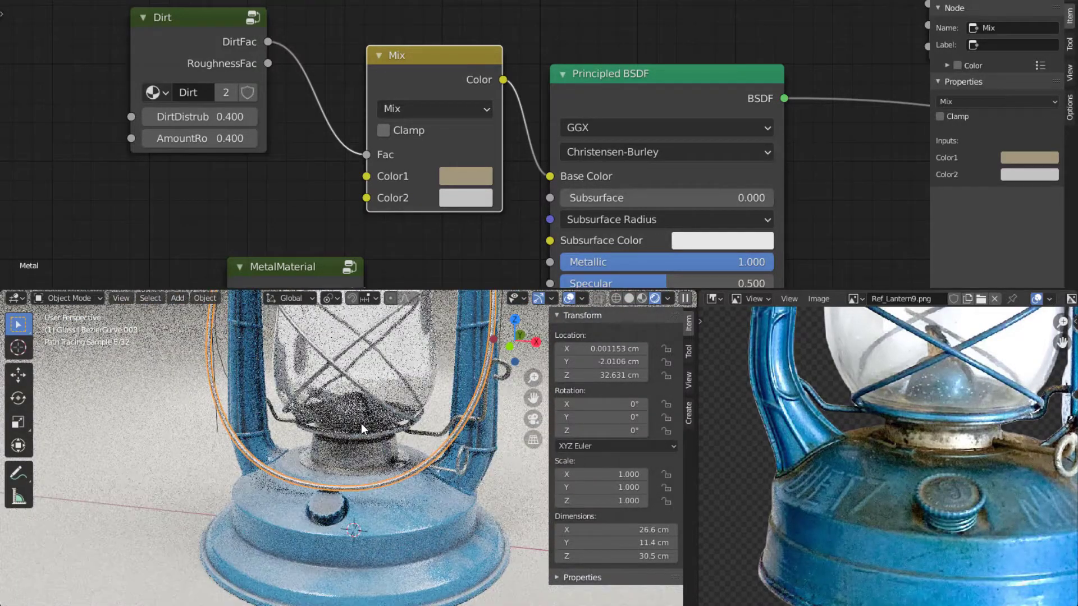
{"action": "left_click", "coordinate": [378, 376]}
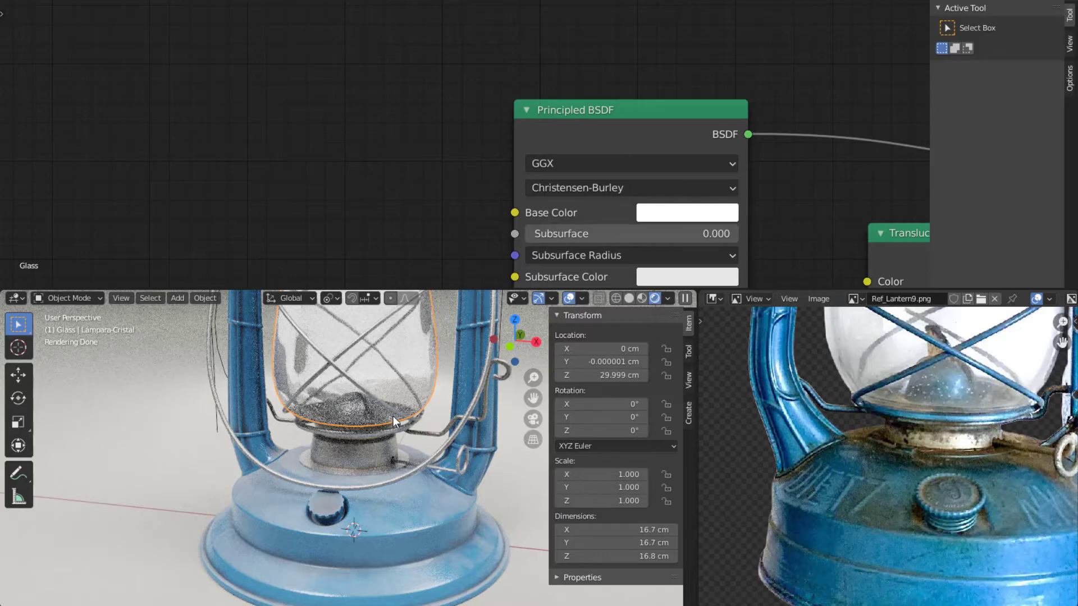
{"action": "scroll", "coordinate": [393, 416], "scroll_direction": "down", "scroll_amount": 4}
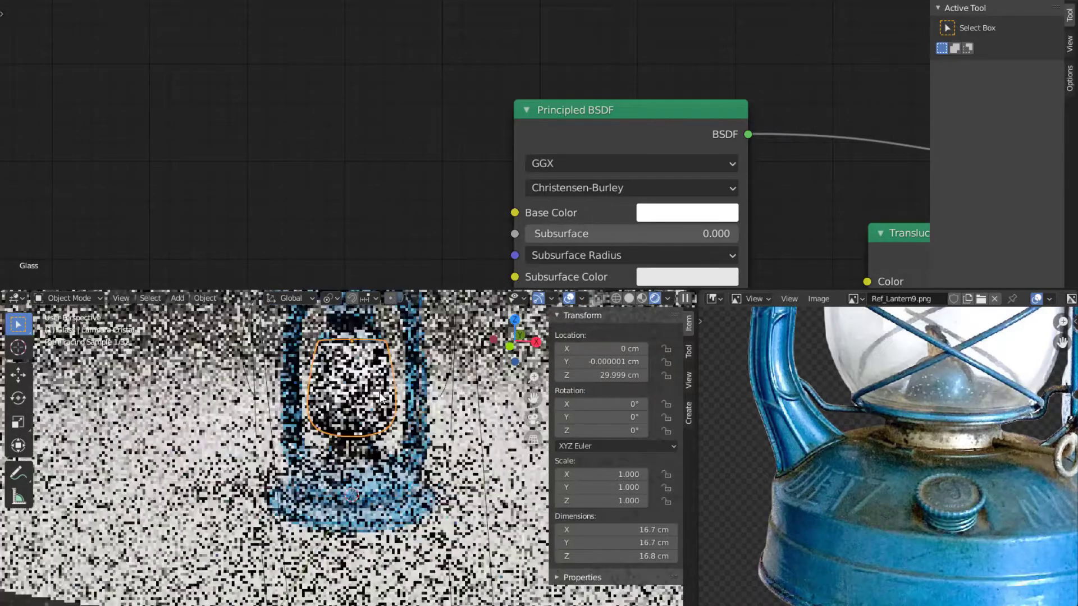
{"action": "middle_click_drag", "start_coordinate": [379, 392], "coordinate": [382, 448], "text": "shift"}
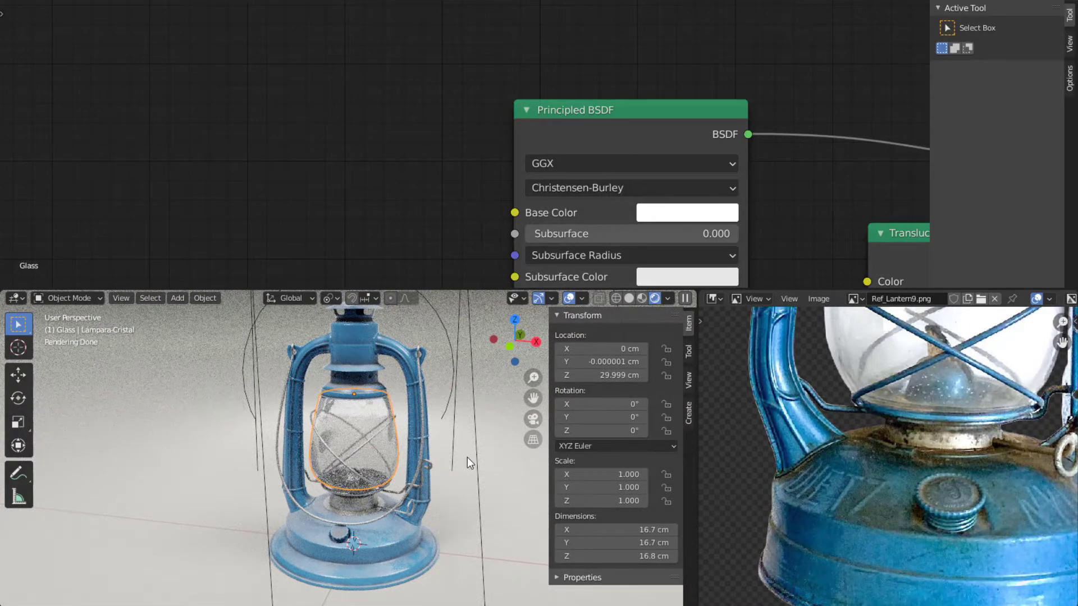
Render the scene and examine the lantern's base, burner and wires in the render result.
{"action": "key", "text": "F12"}
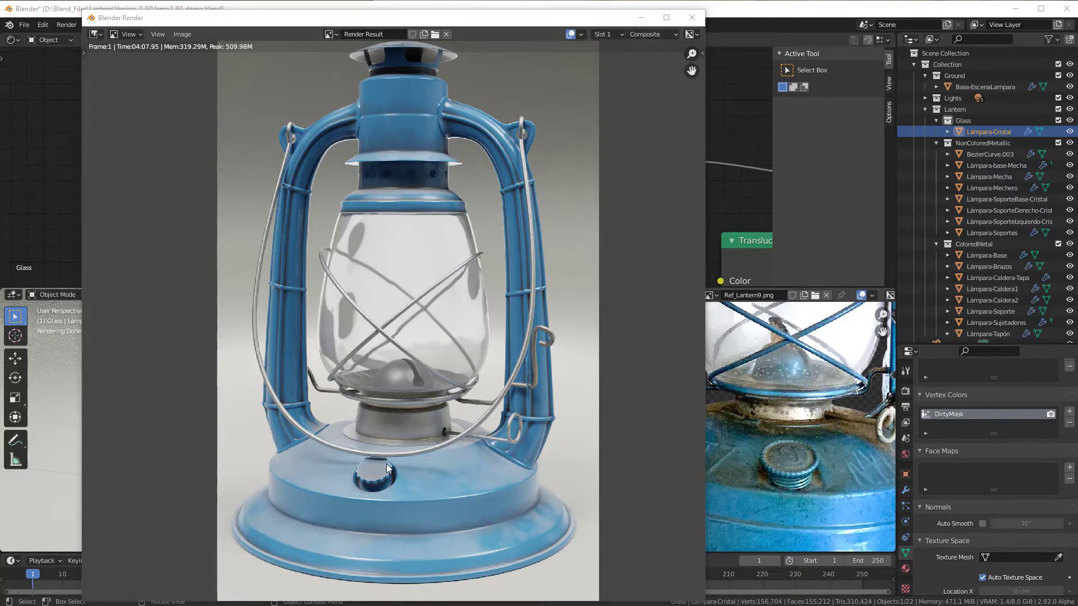
{"action": "scroll", "coordinate": [466, 533], "scroll_direction": "up", "scroll_amount": 1}
{"action": "middle_click_drag", "start_coordinate": [462, 531], "coordinate": [465, 466]}
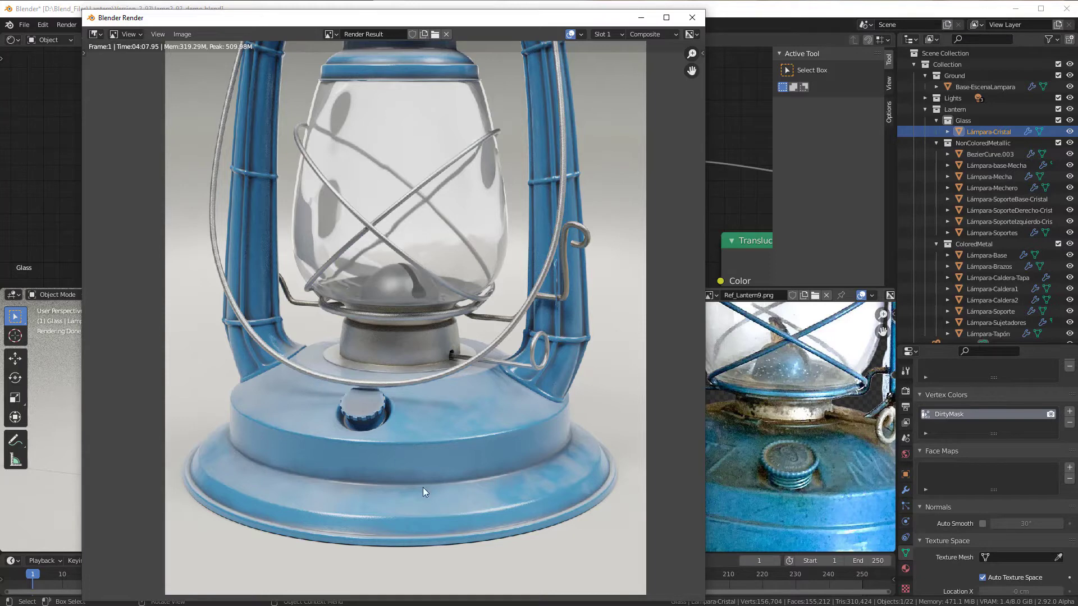
{"action": "scroll", "coordinate": [486, 467], "scroll_direction": "down", "scroll_amount": 1}
{"action": "middle_click_drag", "start_coordinate": [486, 467], "coordinate": [483, 501]}
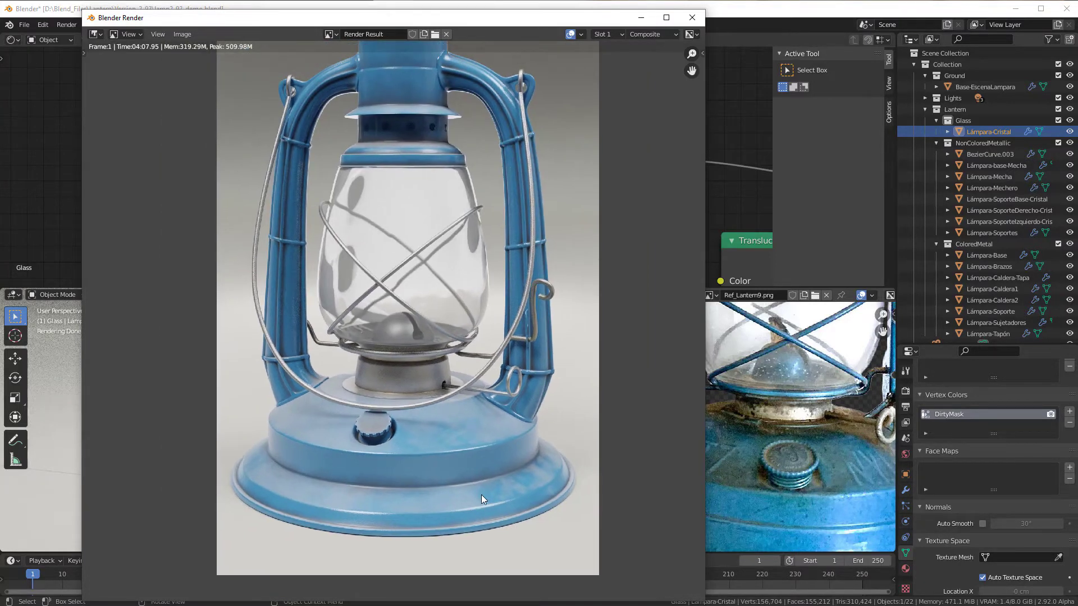
{"action": "scroll", "coordinate": [514, 366], "scroll_direction": "up", "scroll_amount": 1}
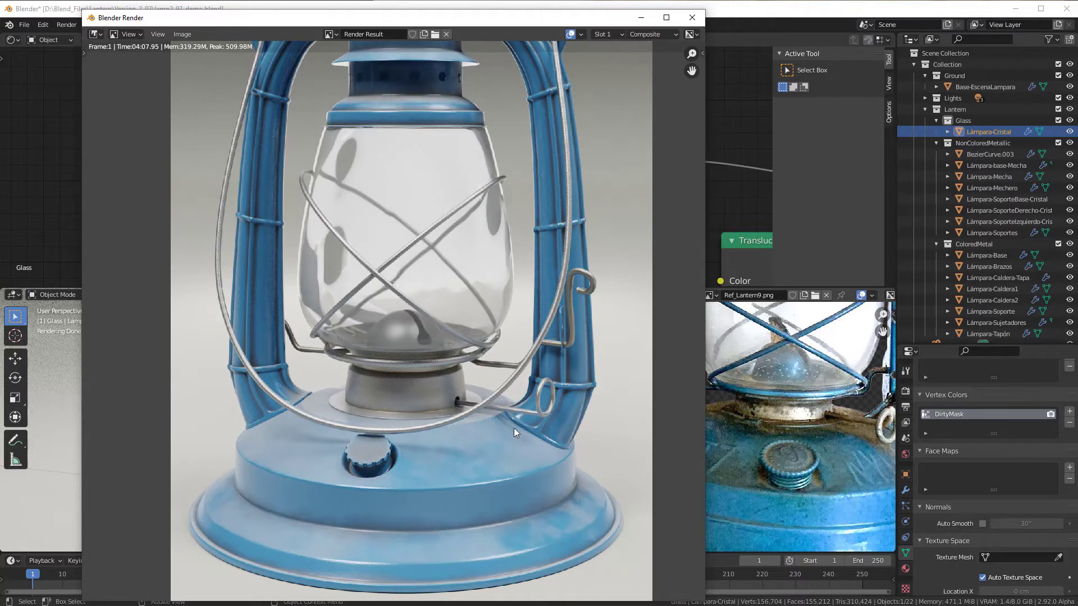